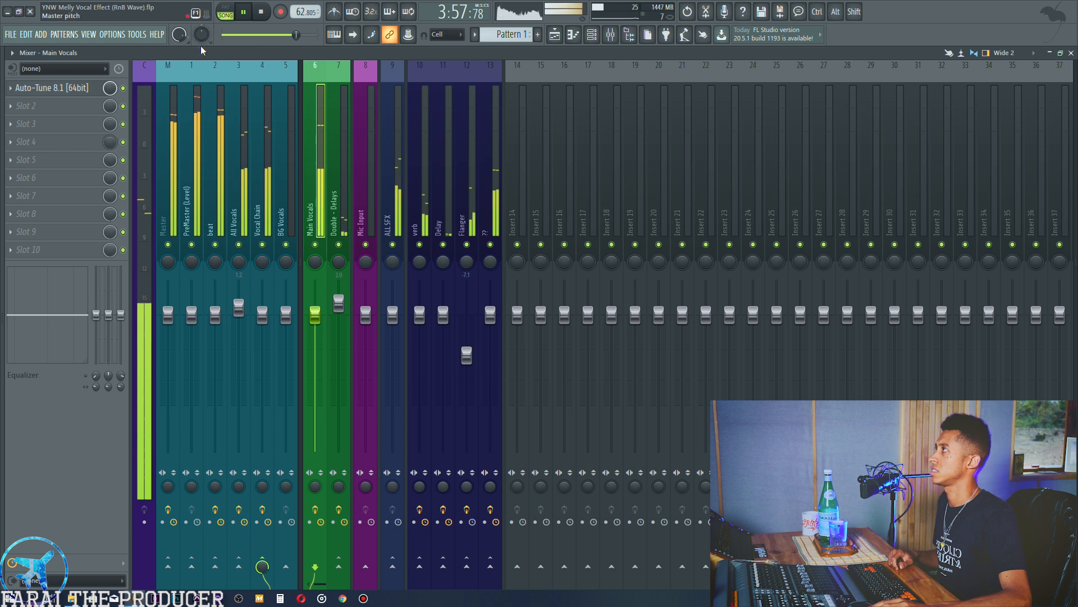
- Look over the outro section of the playlist arrangement while the song plays
click(555, 41)
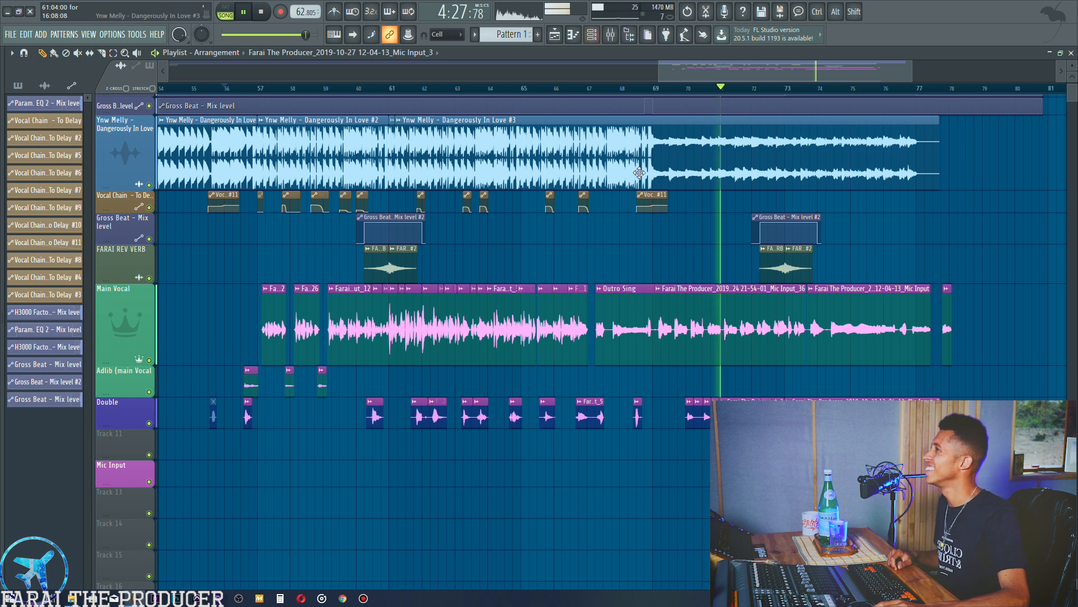
scroll(803, 90, up, 4)
scroll(803, 90, down, 6)
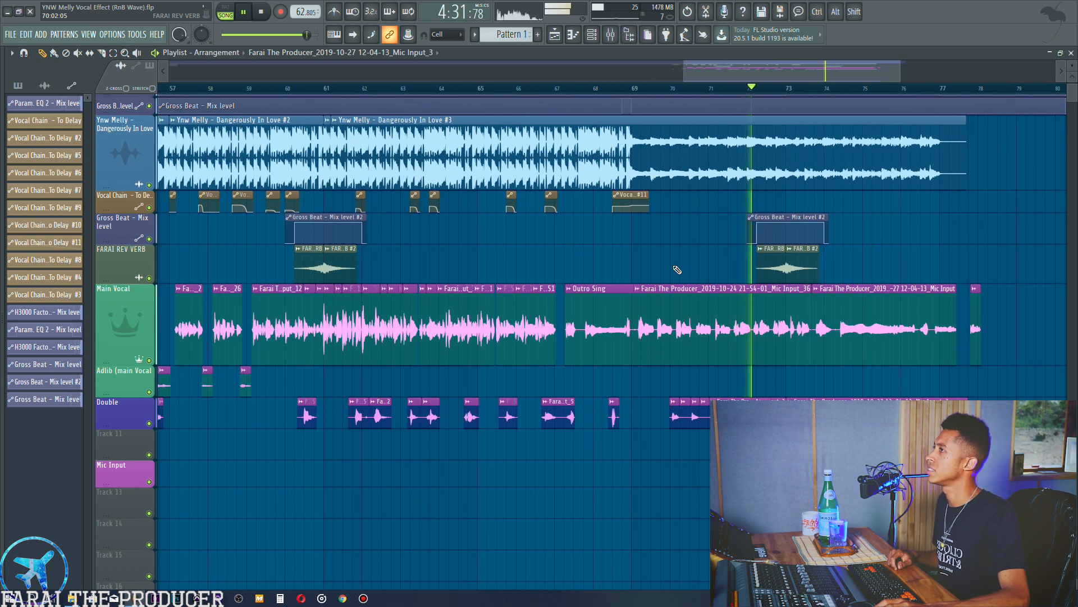
scroll(677, 272, up, 2)
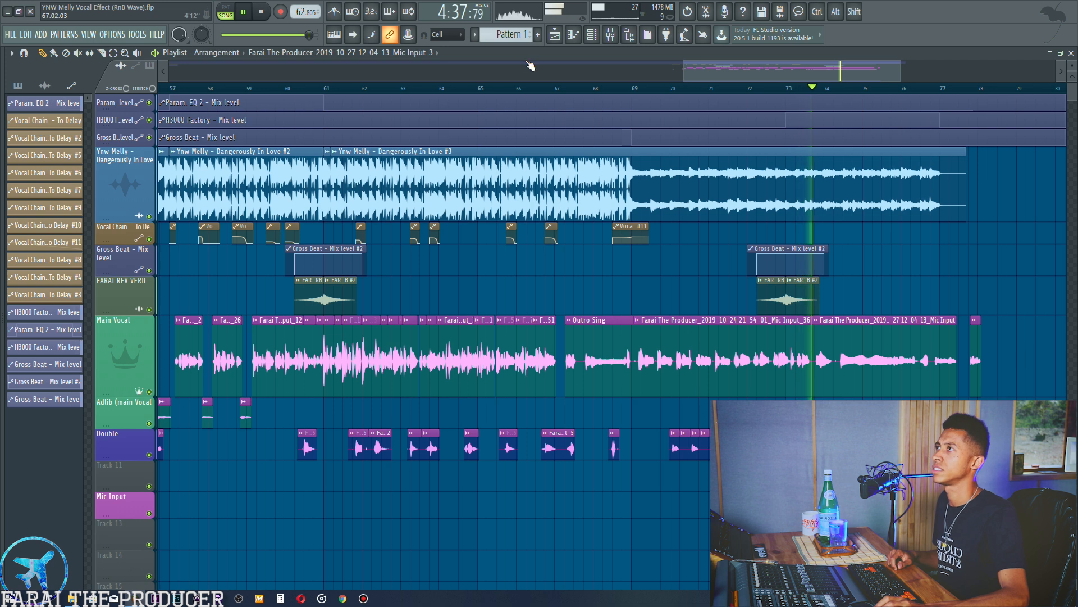
- Inspect the H3000 Factory and HoRNetSongKeyMK2 effects on the mixer's beat track
key(F9)
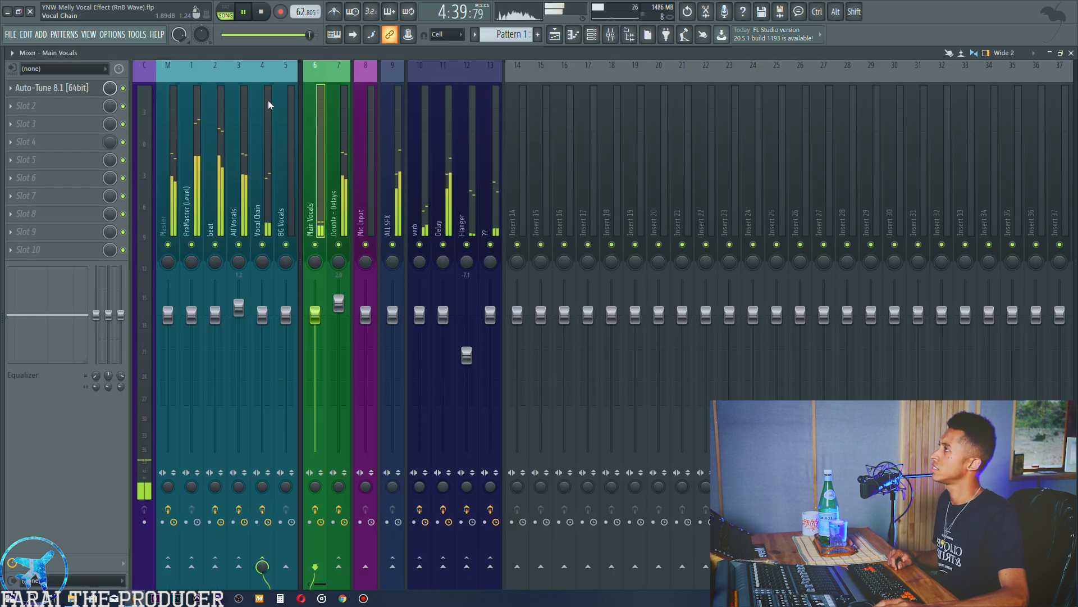
click(220, 156)
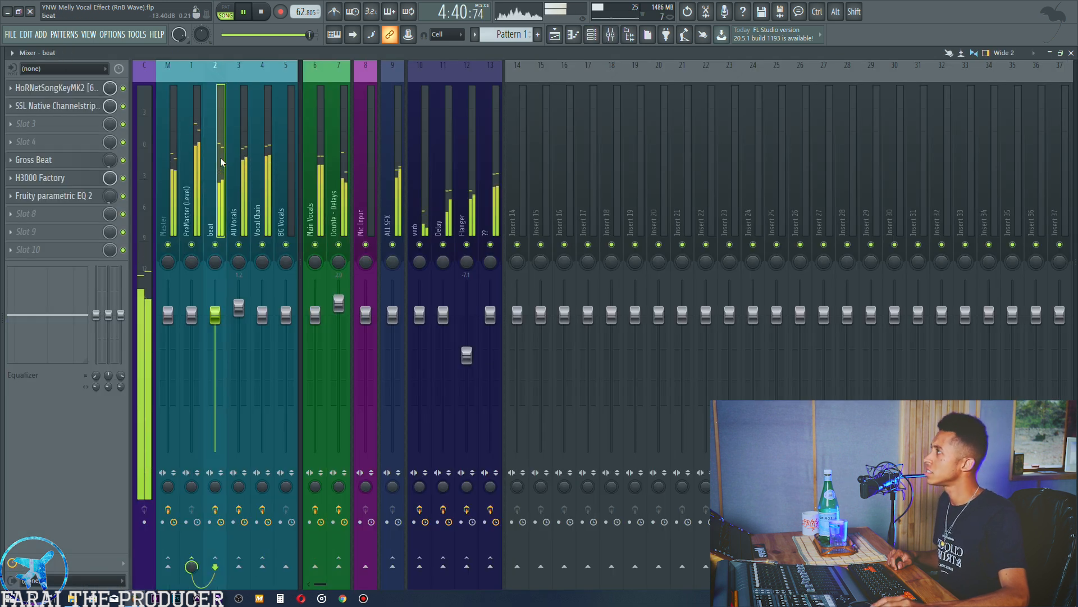
click(88, 180)
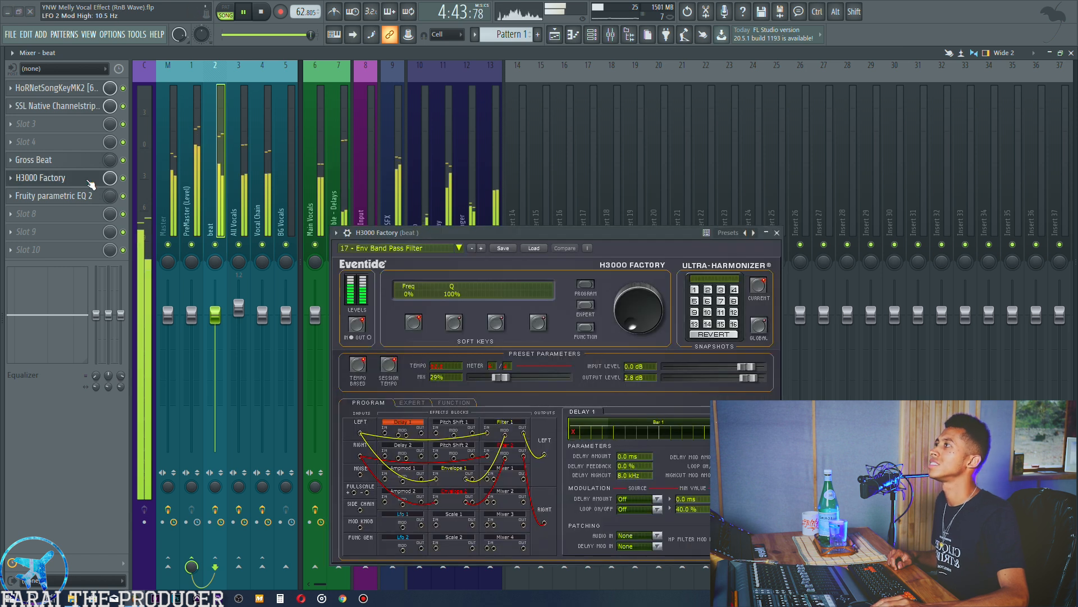
click(88, 180)
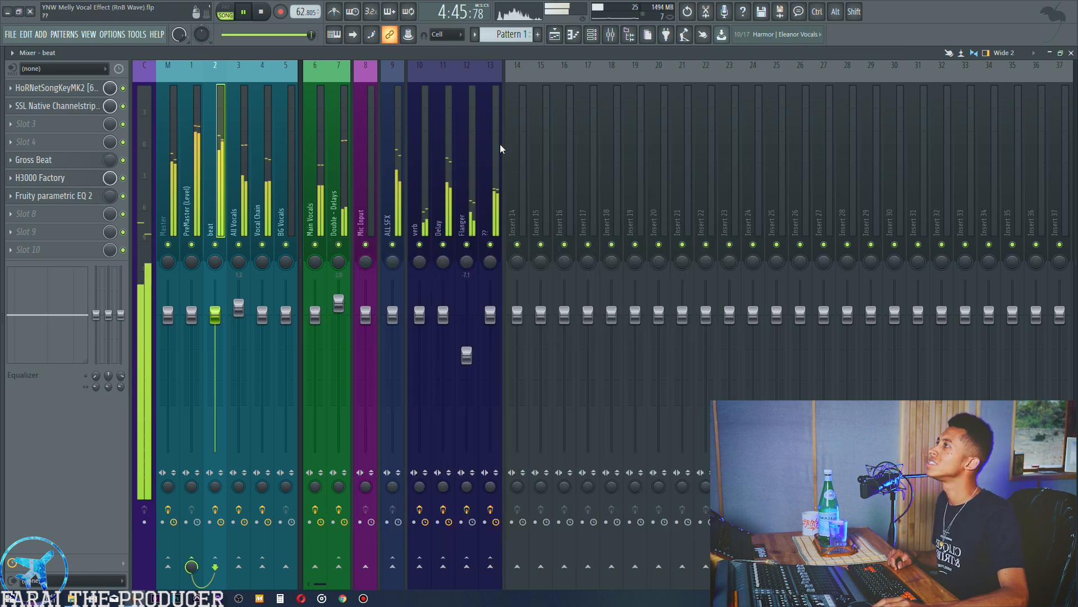
click(56, 87)
click(56, 87)
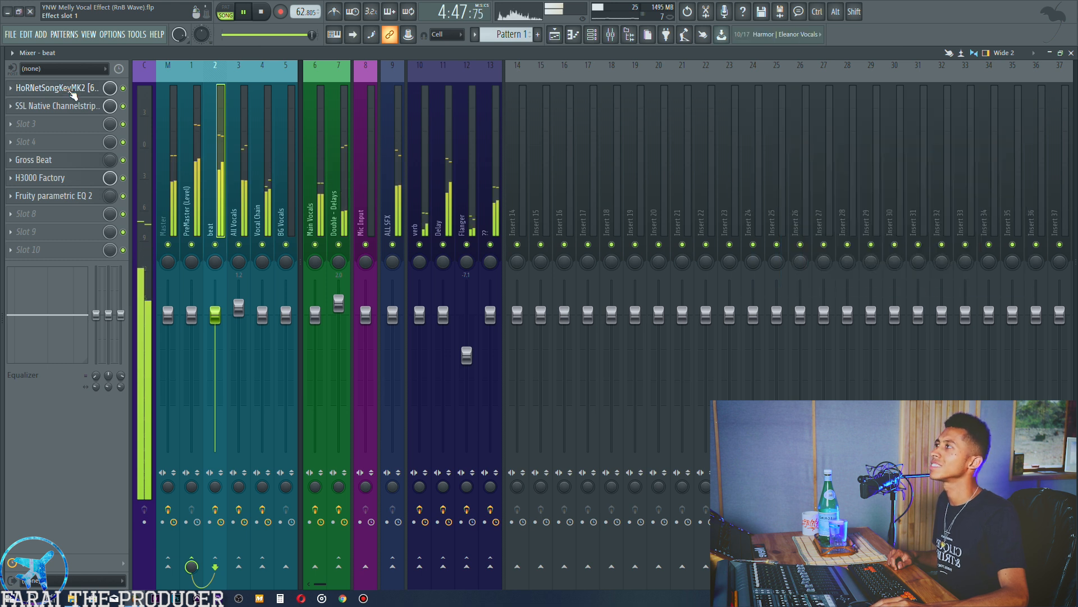
- Return to the playlist, stop playback and look over the vocal clips around bar 57
click(563, 37)
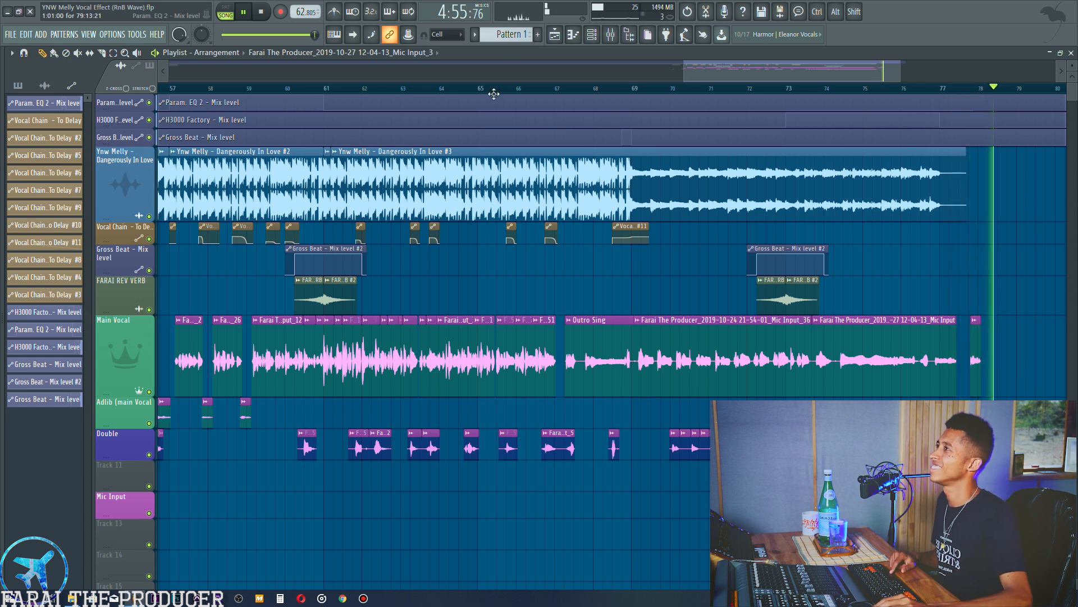
scroll(488, 82, down, 4)
scroll(487, 82, down, 5)
key(space)
scroll(467, 155, up, 4)
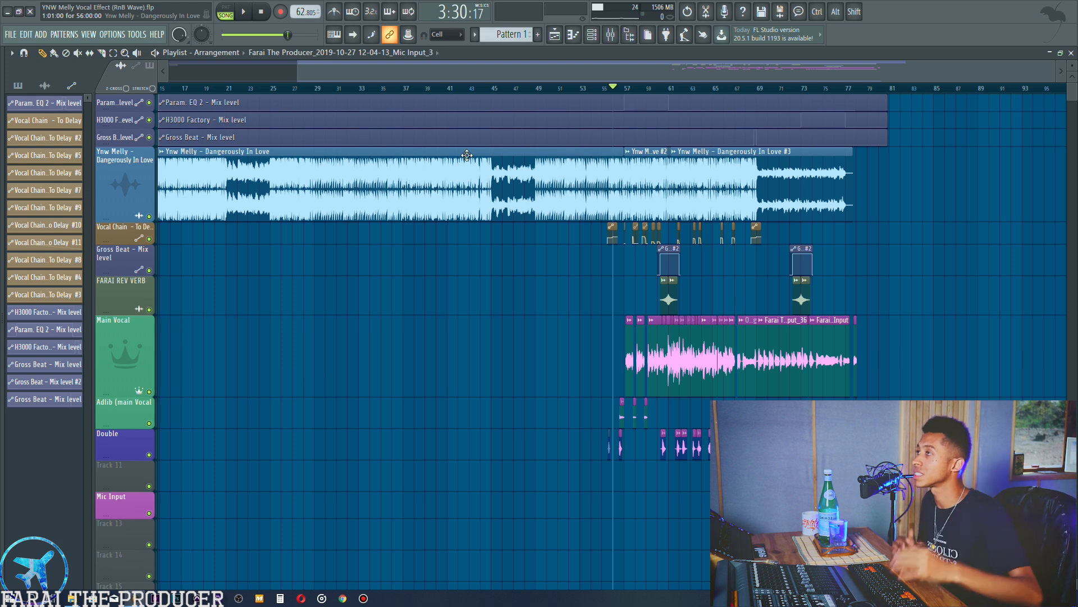
scroll(657, 89, up, 5)
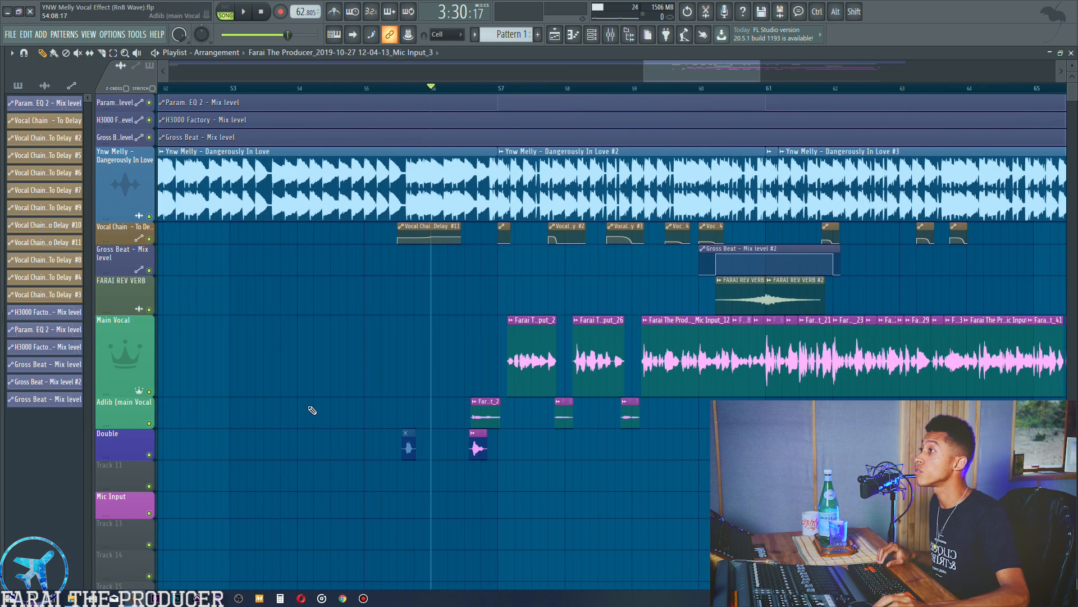
- Highlight the clips of the Main Vocal and Adlib tracks and set the playback position just before bar 57
ctrl+click(142, 364)
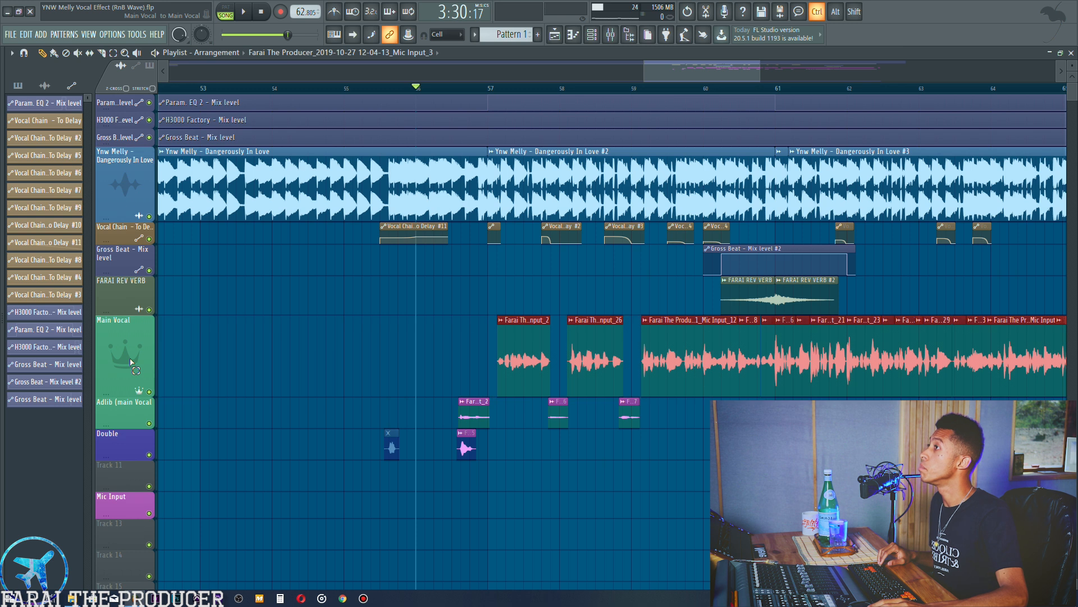
ctrl+click(141, 414)
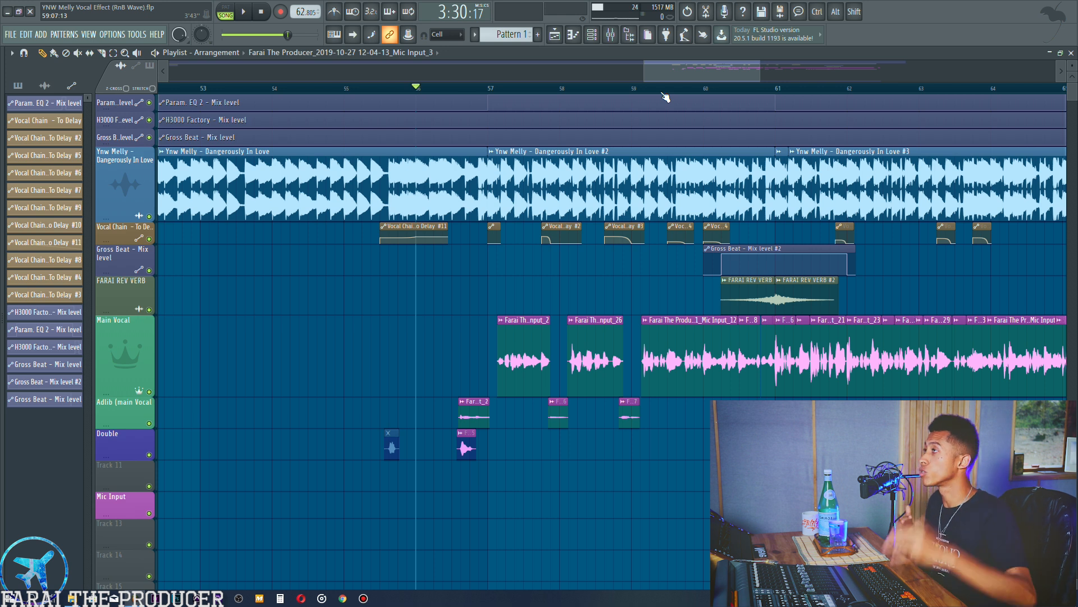
scroll(618, 90, right, 3)
click(365, 89)
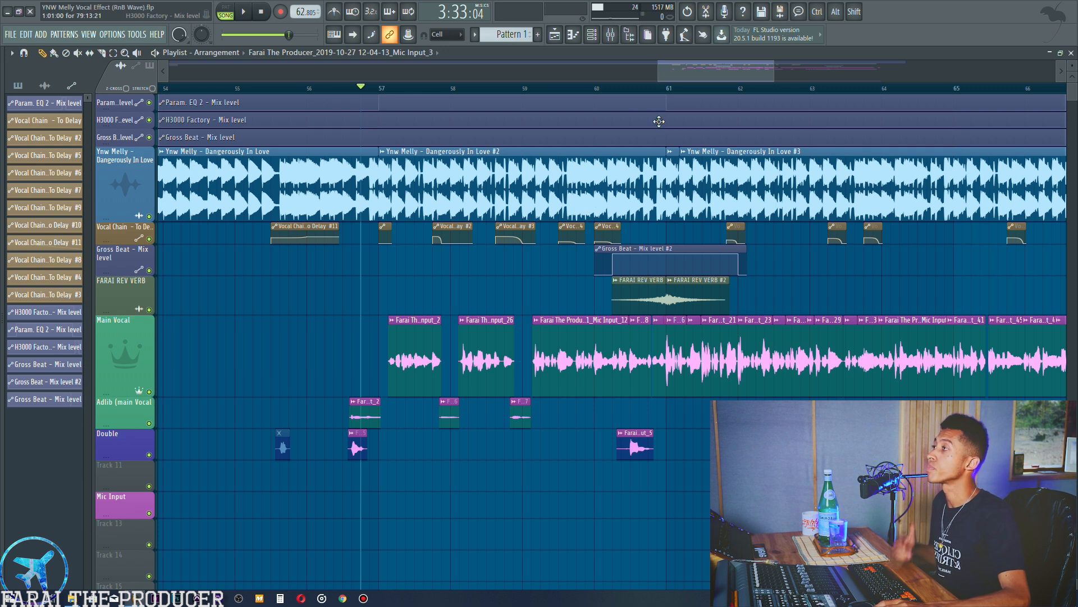
- Select the Vocal Chain track in the mixer and listen to the song from the playback position
click(620, 37)
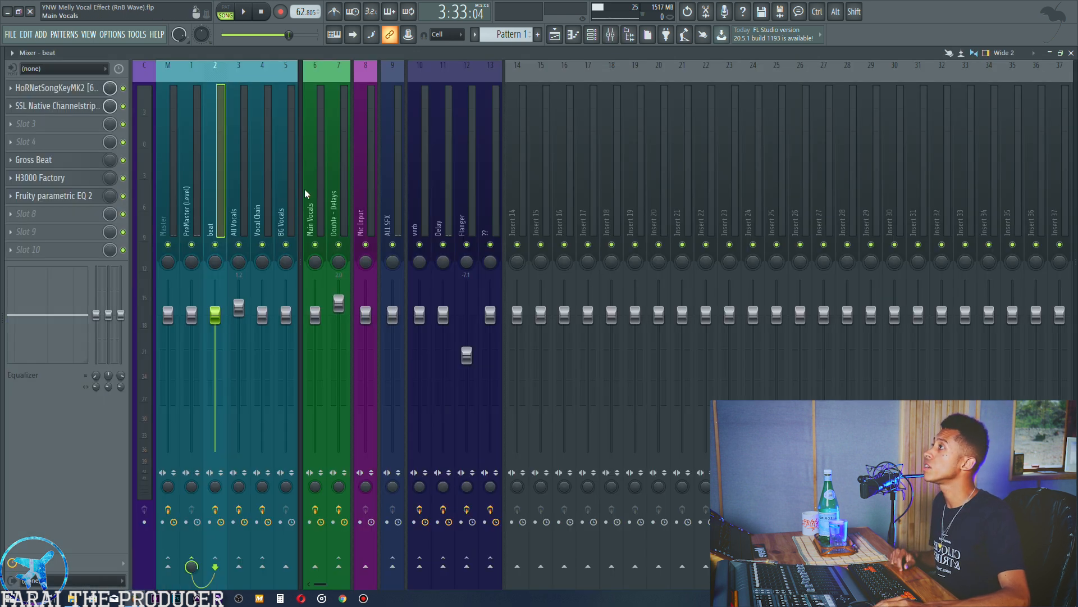
click(267, 214)
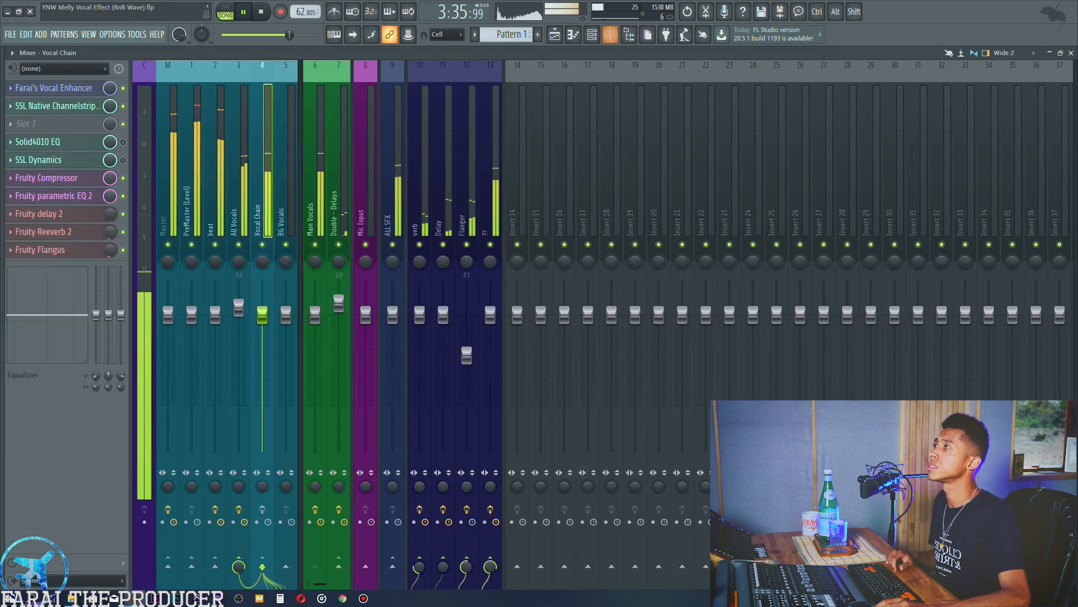
click(611, 35)
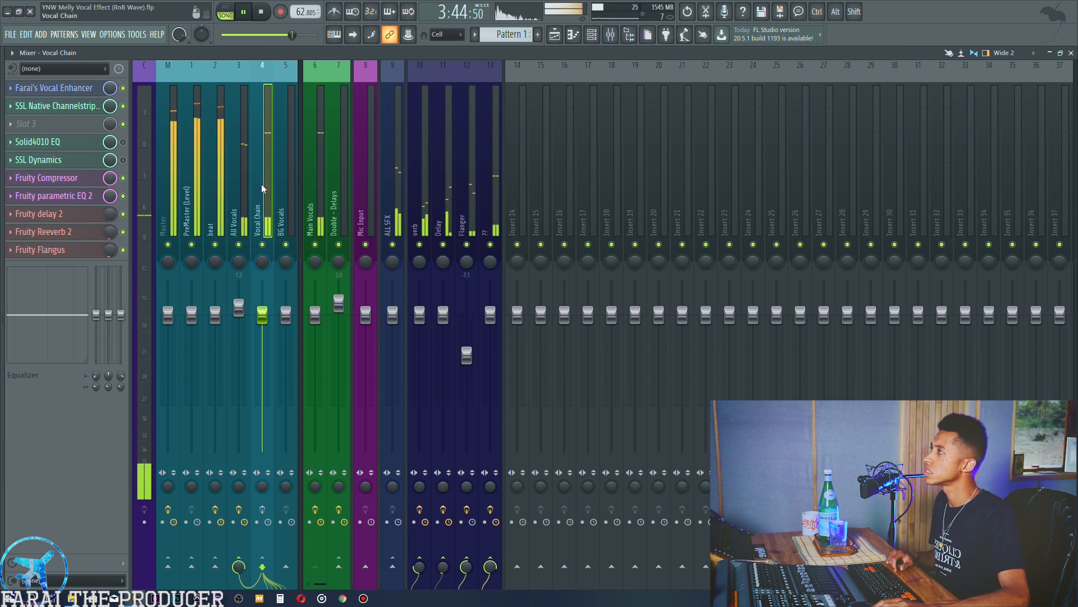
key(space)
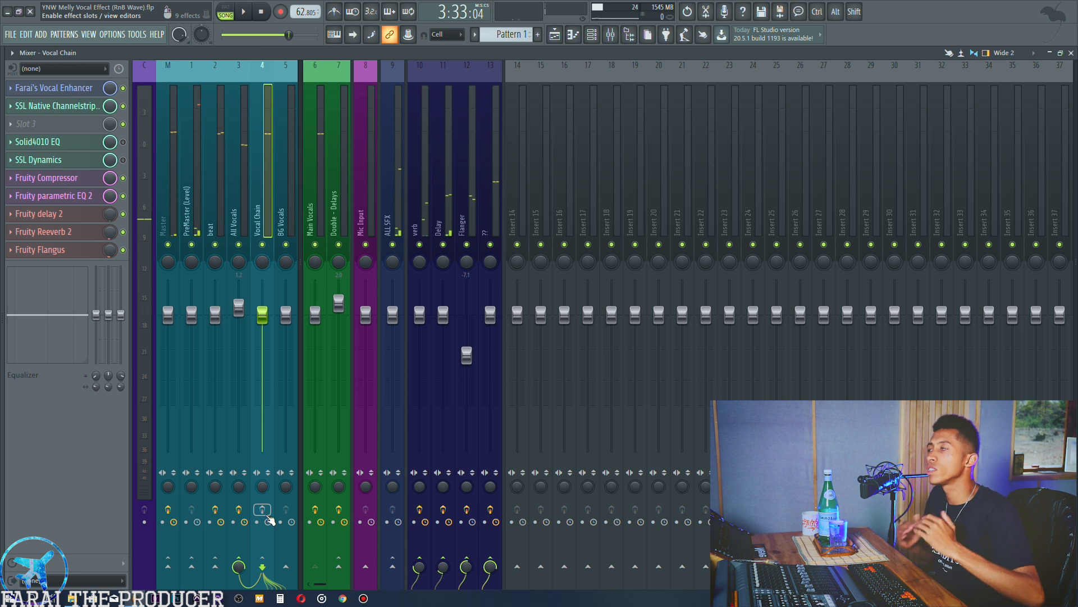
- Briefly show Farai's Vocal Enhancer and the SSL Native Channelstrip on the Vocal Chain track
click(66, 90)
click(66, 91)
click(71, 106)
click(78, 107)
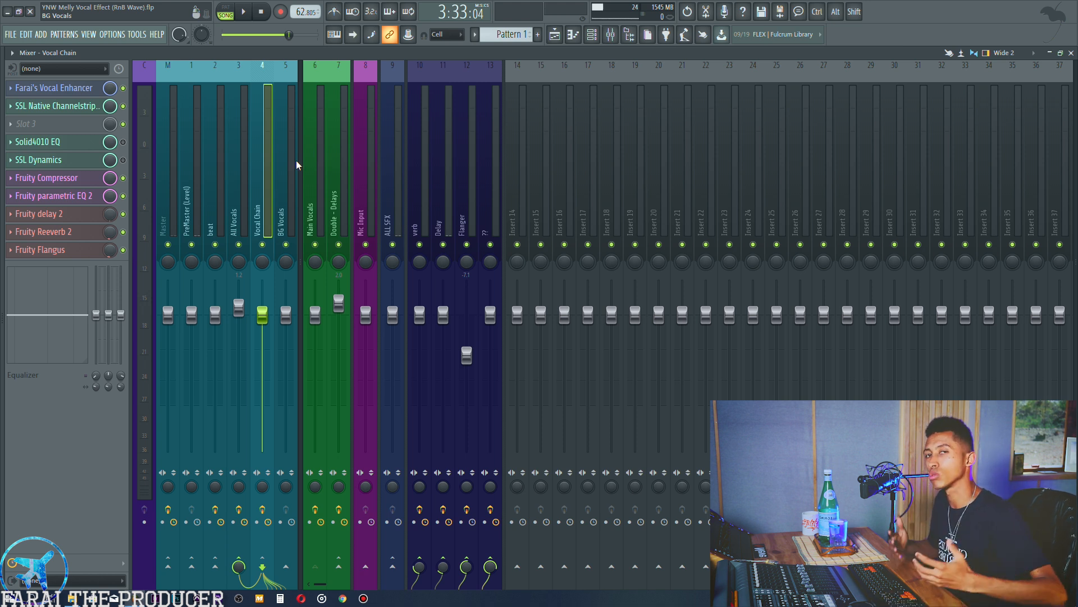
- Play the section again, then stop and set the playback position to bar 59 in the playlist
key(space)
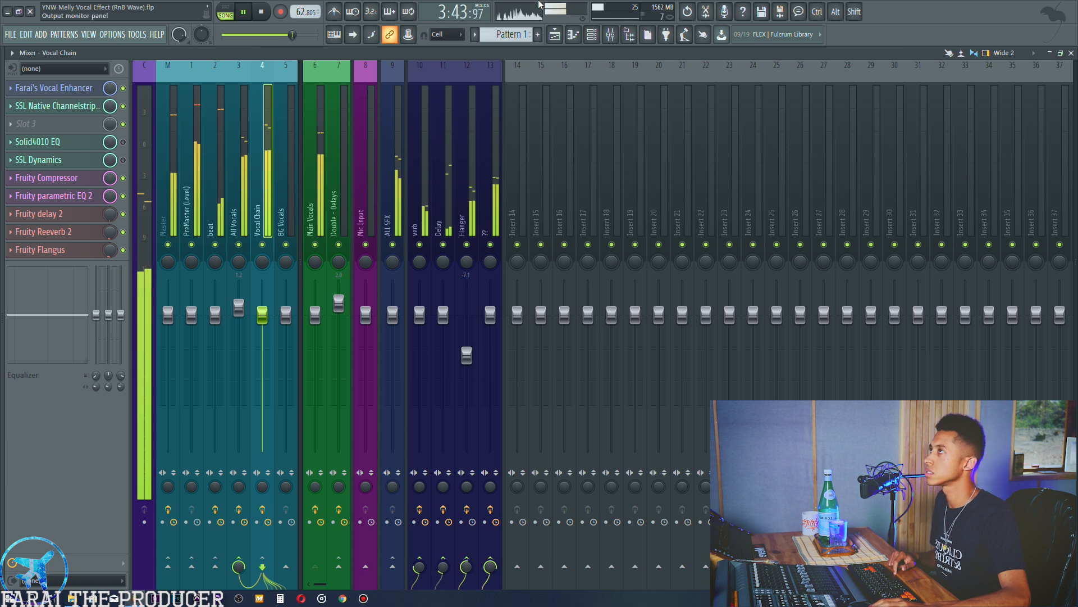
click(555, 35)
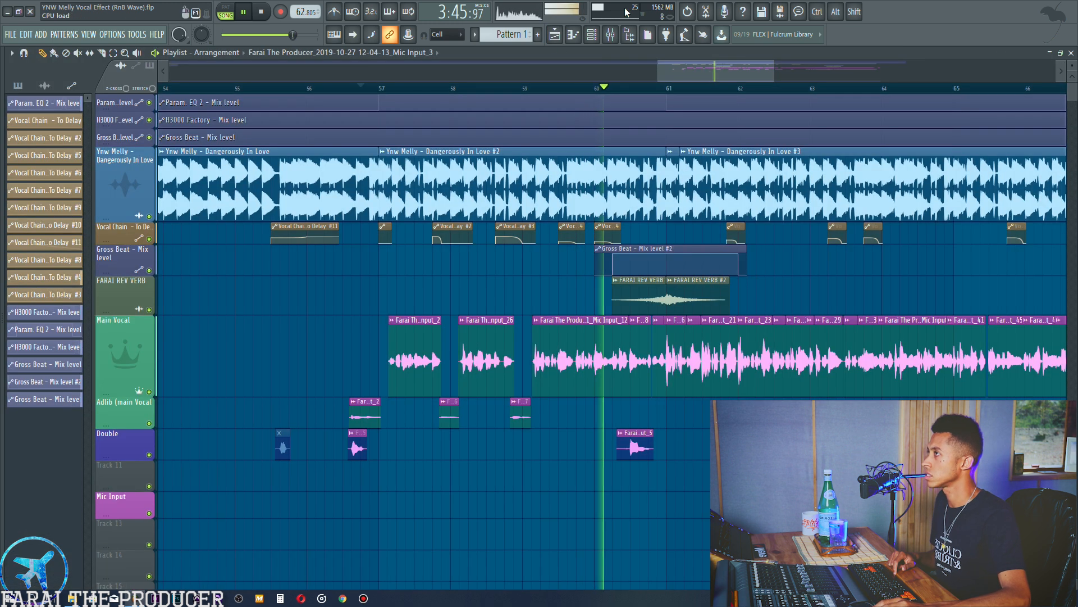
key(space)
scroll(579, 92, up, 5)
click(355, 89)
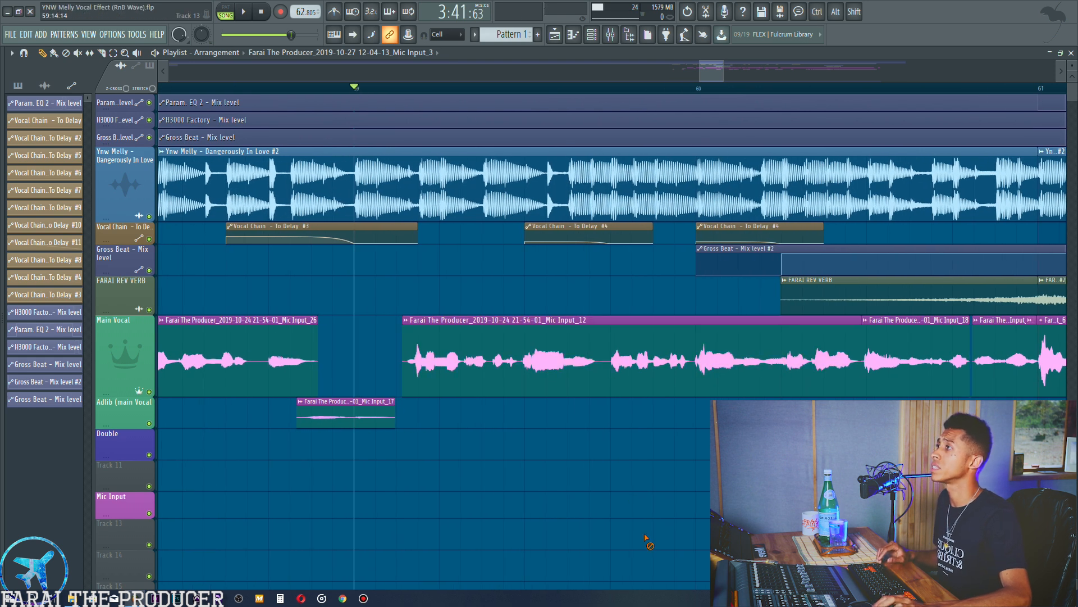
- Play the song from bar 59 twice while watching the Vocal Chain levels in the mixer
click(611, 35)
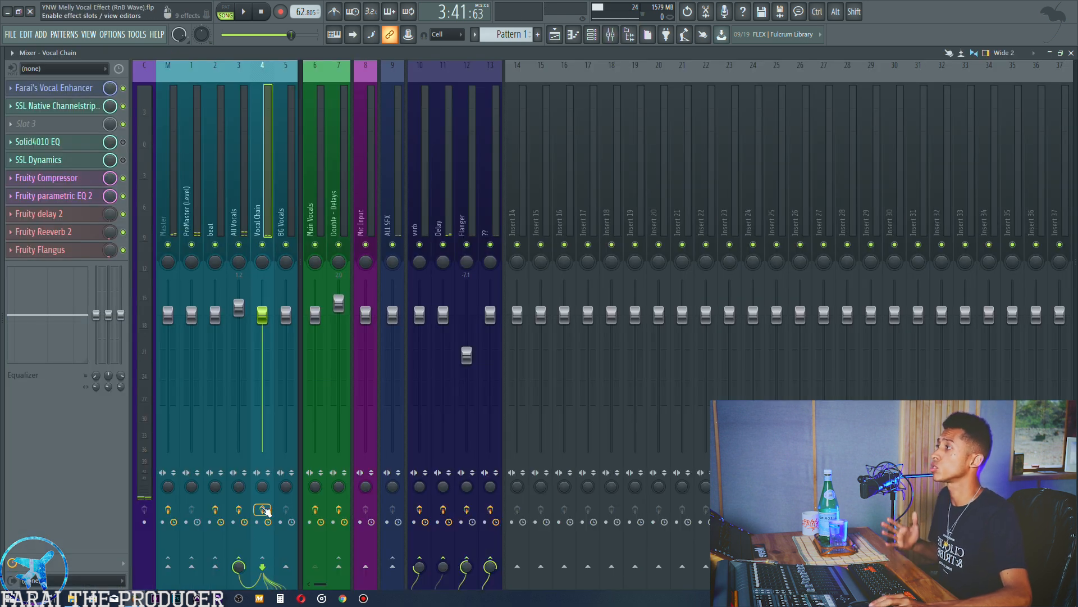
key(space)
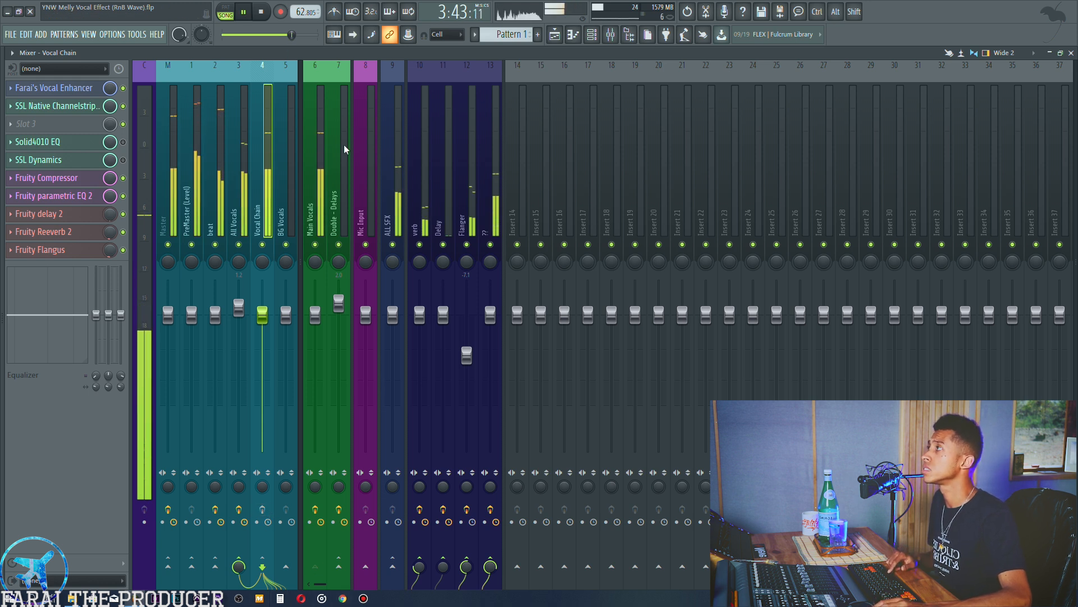
key(space)
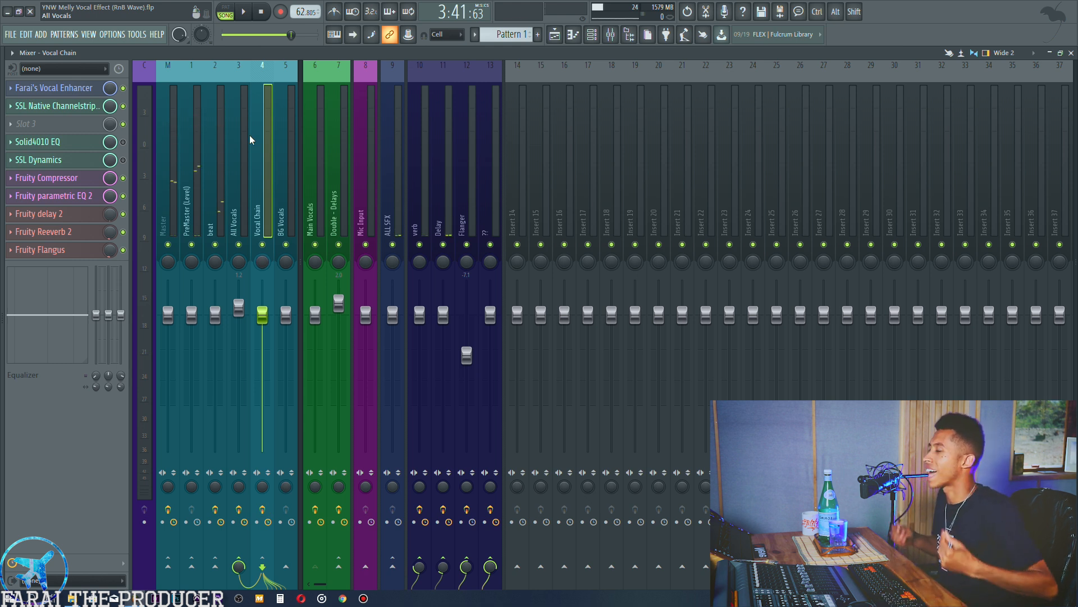
key(space)
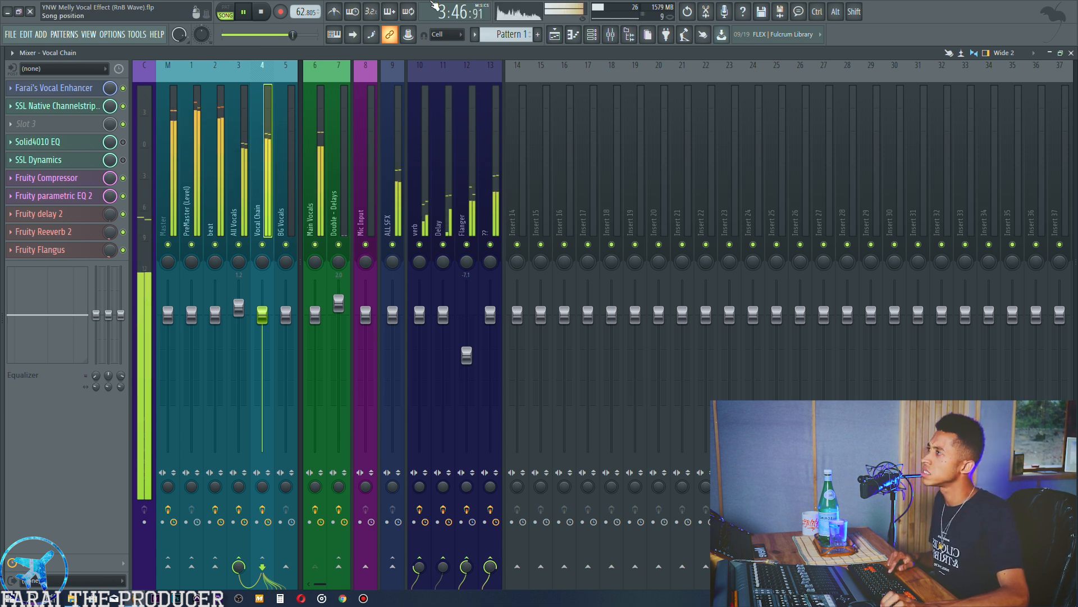
key(space)
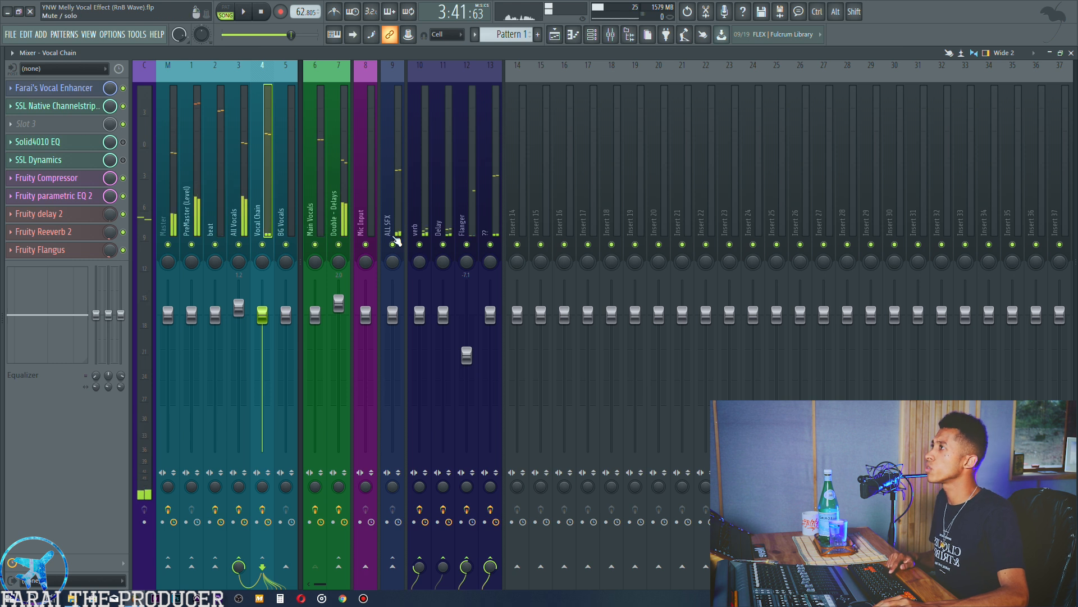
- Select the ALL SFX mixer track and play the section from bar 59 again
click(394, 246)
key(space)
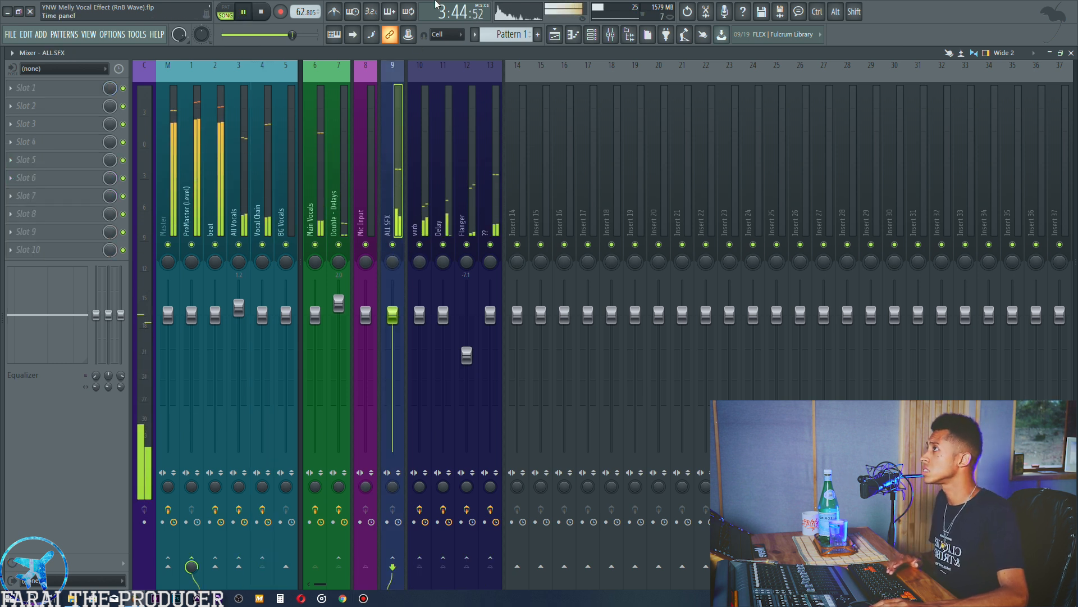
key(space)
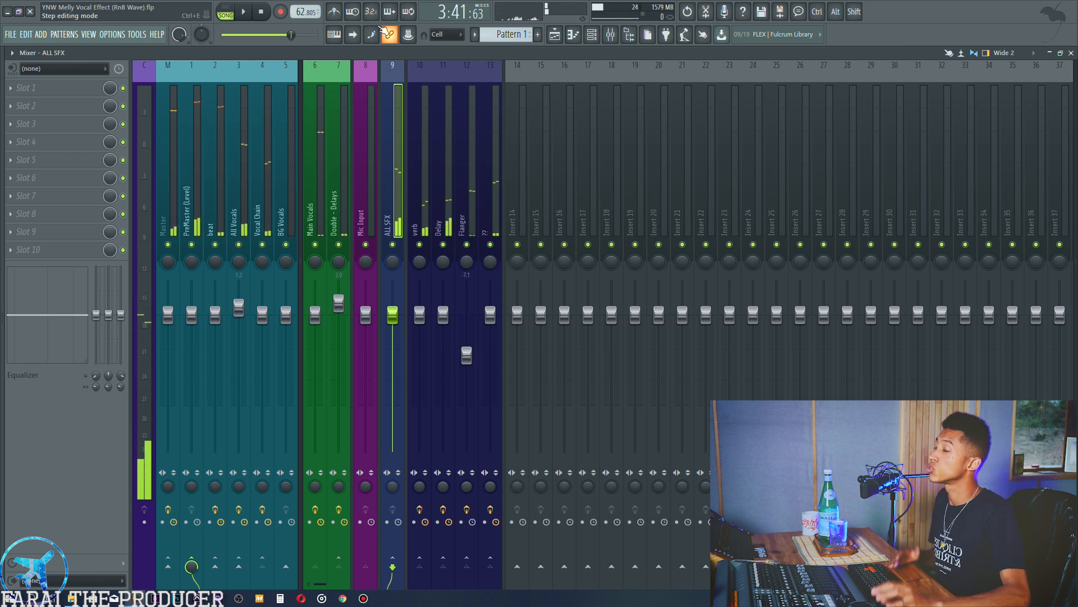
- Open Auto-Tune 8.1 on the Main Vocals track and move its window clear of the vocal mixer tracks
click(308, 175)
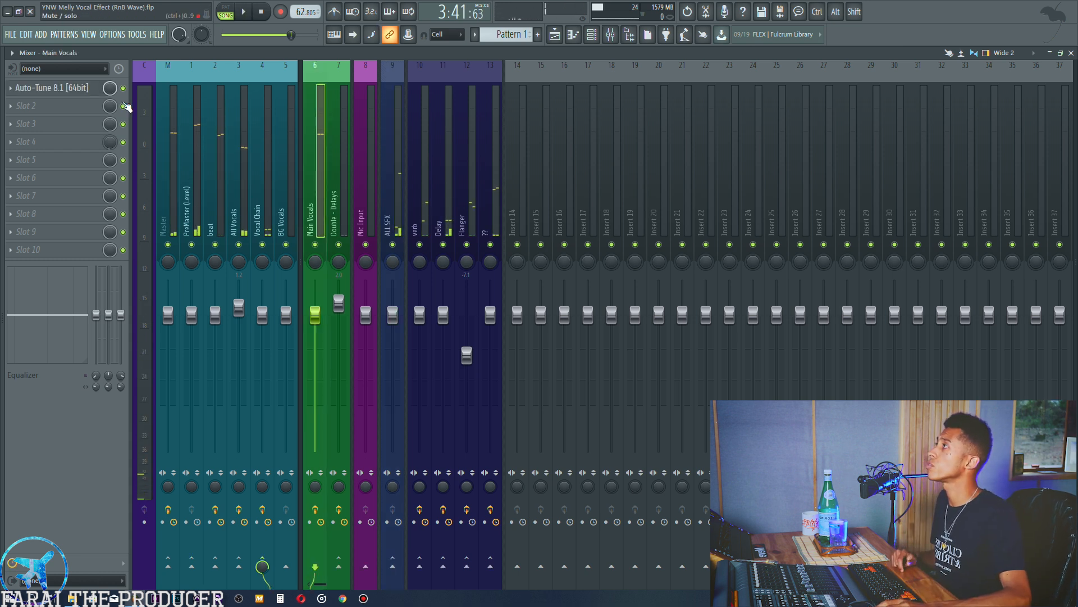
click(82, 92)
drag(513, 157, 627, 160)
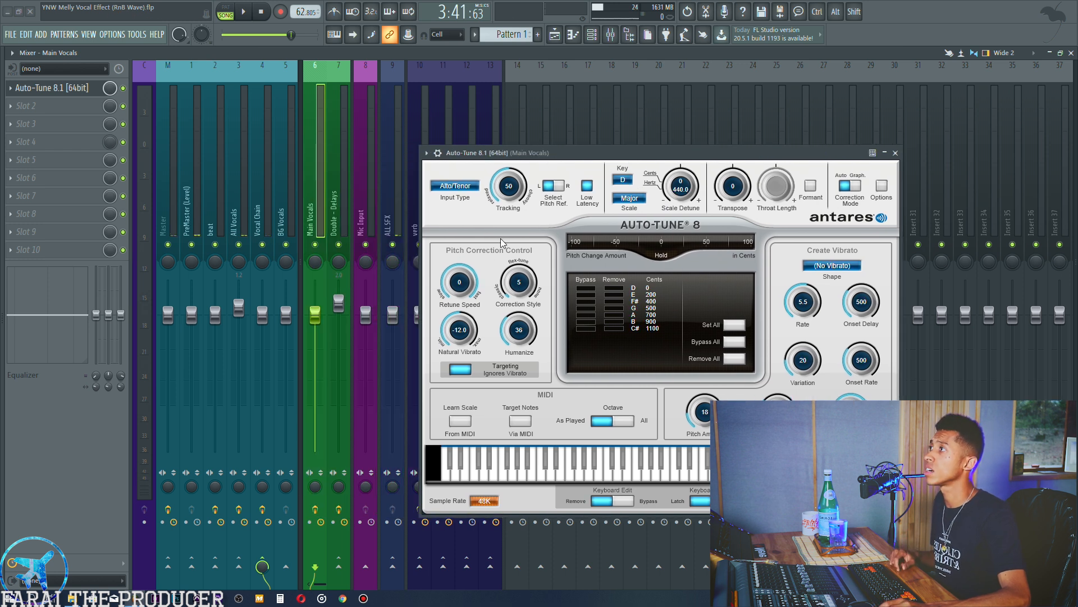
- Open HoRNetSongKeyMK2 on the beat track and place it beside Auto-Tune to compare the song key
click(216, 153)
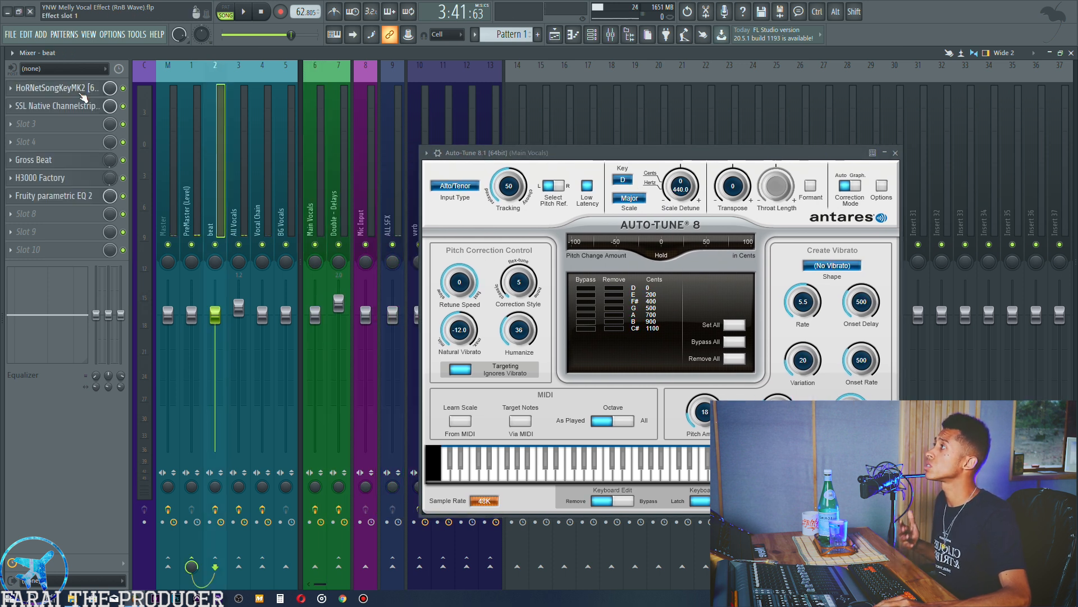
click(56, 87)
drag(850, 113, 890, 80)
drag(714, 149, 585, 150)
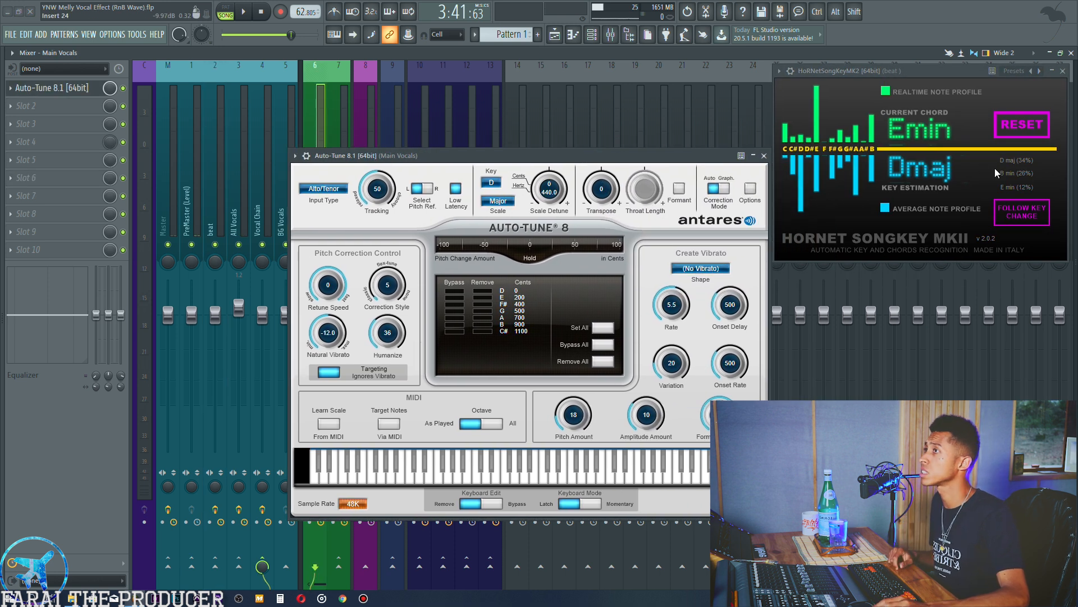
click(1036, 131)
drag(929, 74, 929, 157)
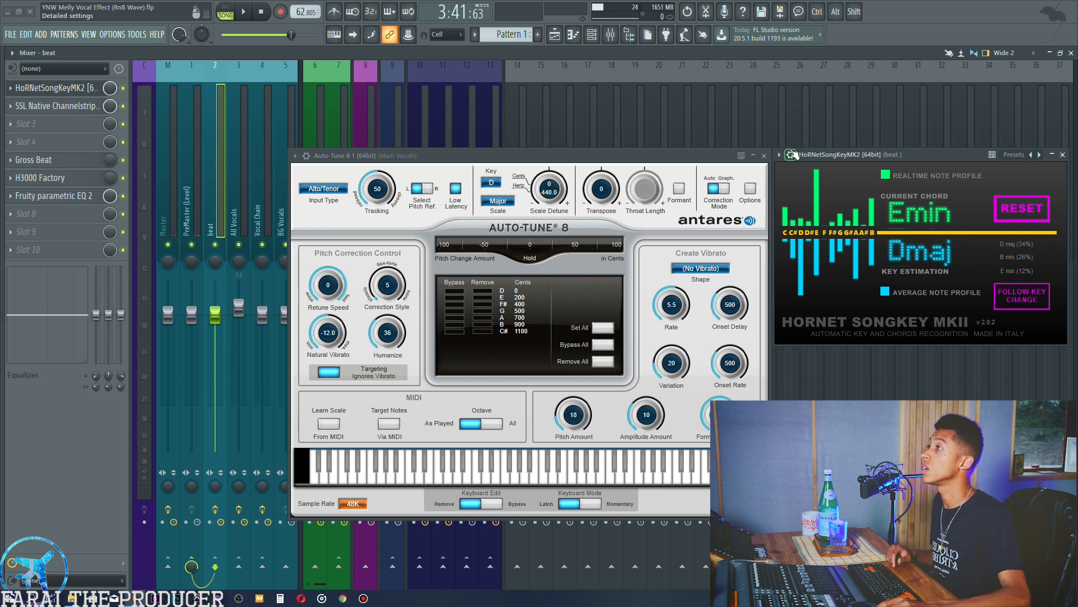
- Close the Auto-Tune window and select the Vocal Chain mixer track
click(764, 155)
click(260, 164)
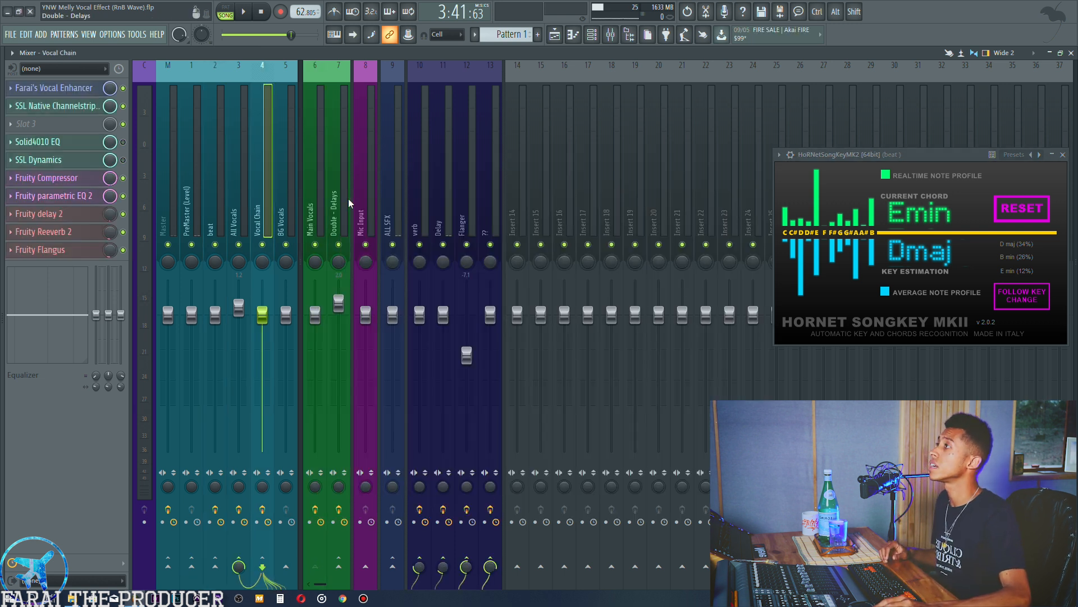
- Select the Mic Input and Main Vocals mixer tracks in turn to show their routing, and return to the Vocal Chain track
click(361, 208)
click(309, 212)
click(362, 208)
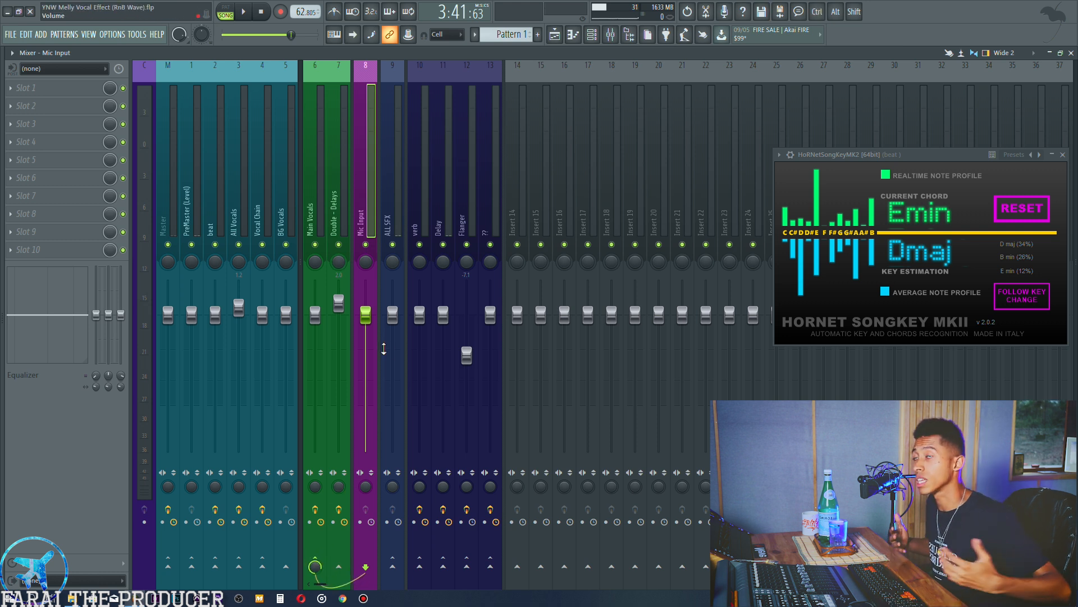
click(311, 205)
click(257, 197)
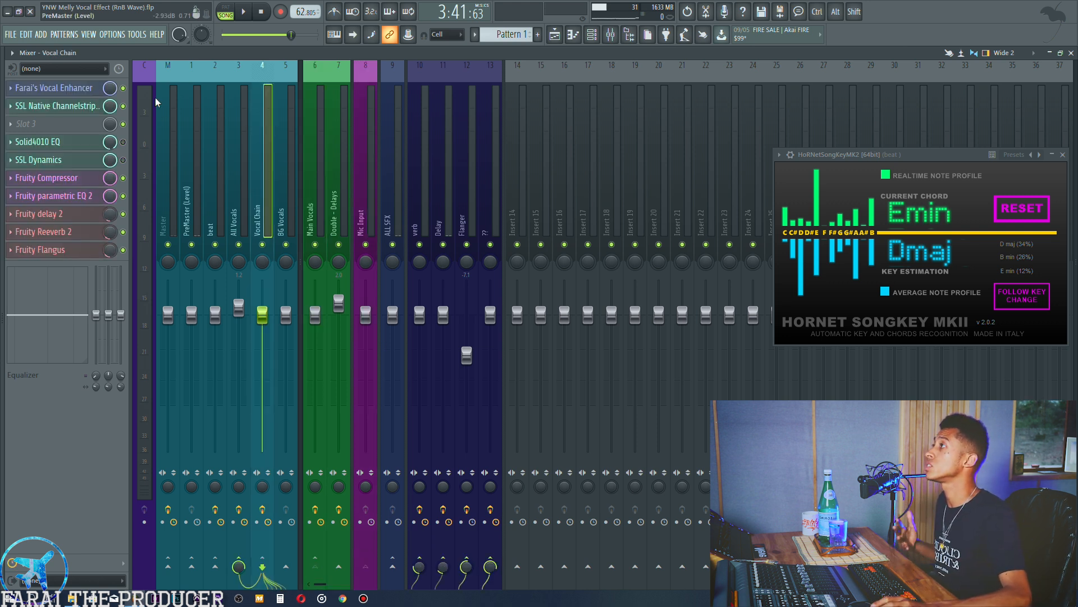
- Open Farai's Vocal Enhancer on the Vocal Chain track, close HoRNetSongKeyMK2 and move the enhancer window clear of the vocal tracks
click(65, 94)
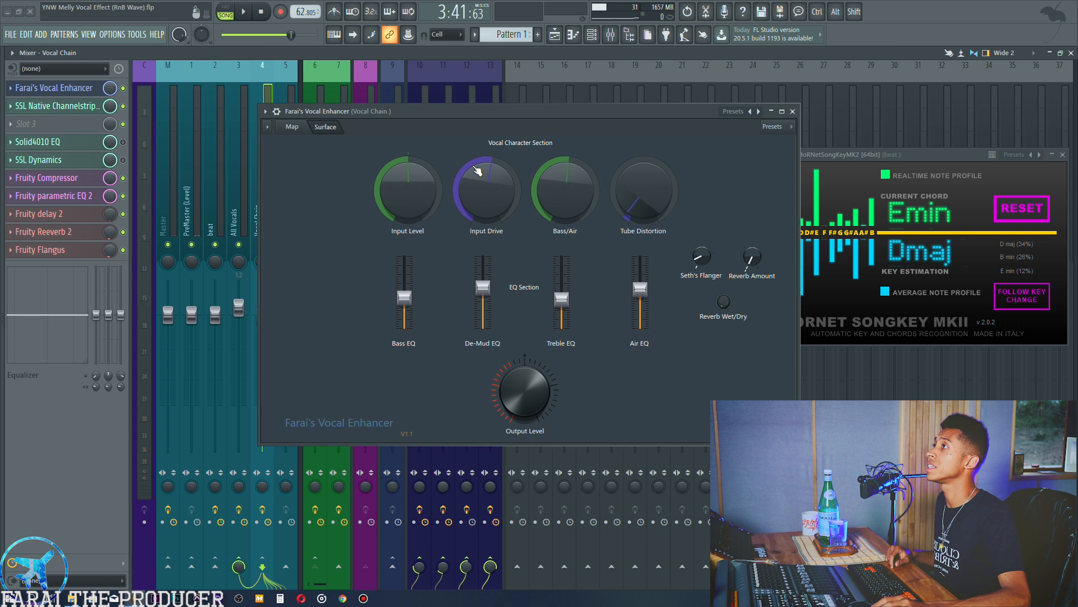
drag(488, 119, 520, 162)
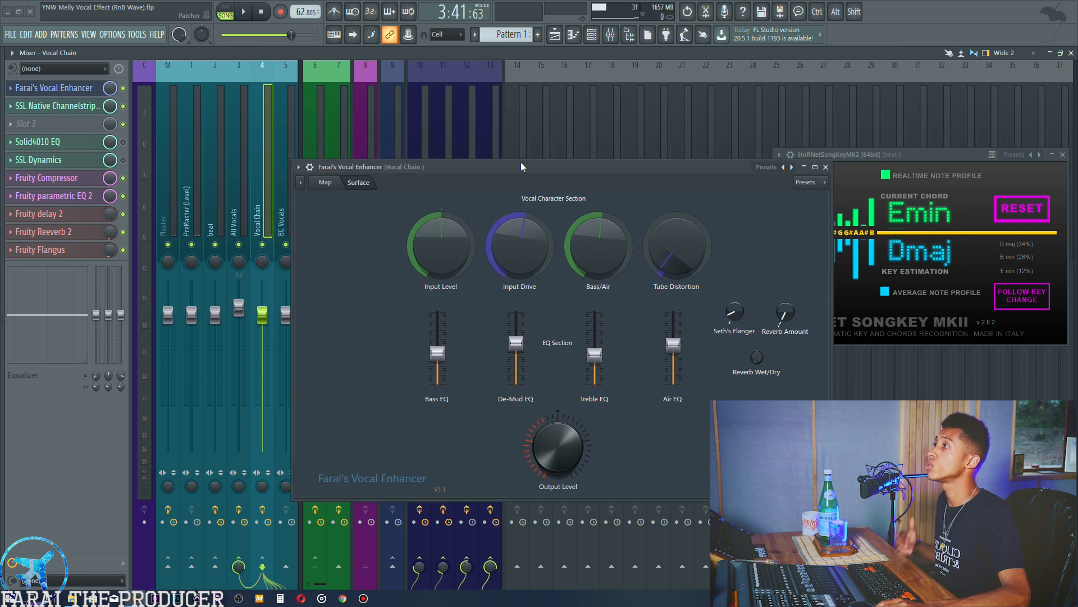
click(1062, 155)
drag(632, 162, 706, 126)
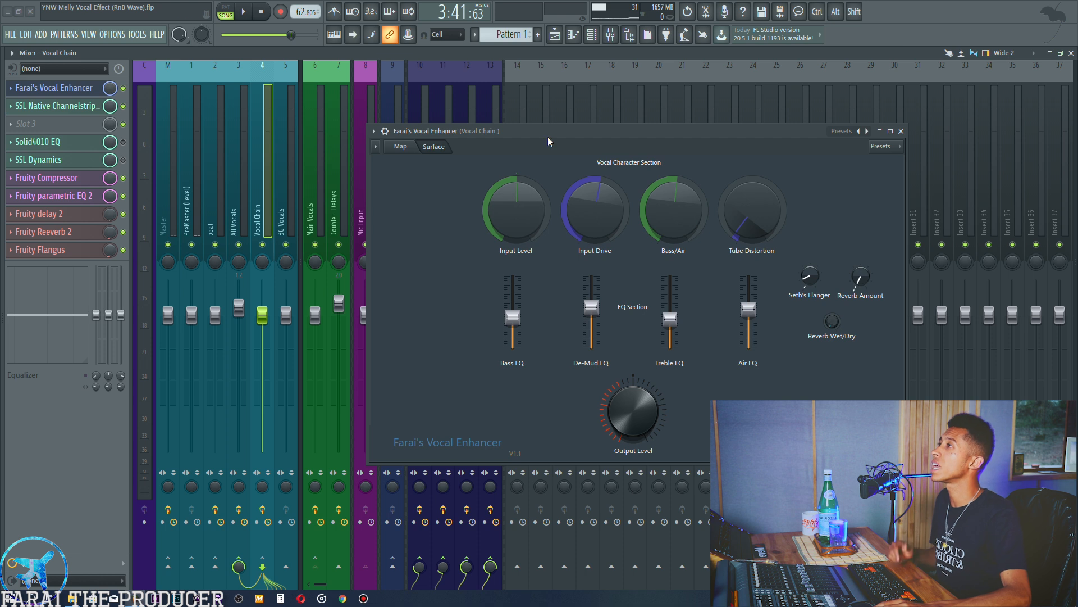
drag(548, 137, 554, 156)
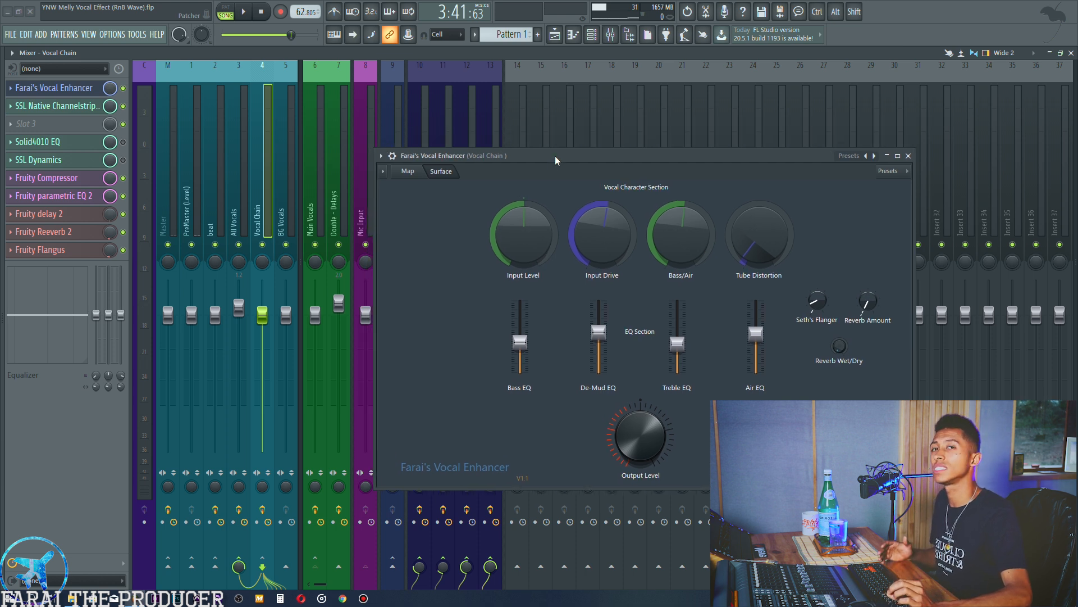
drag(555, 157, 622, 116)
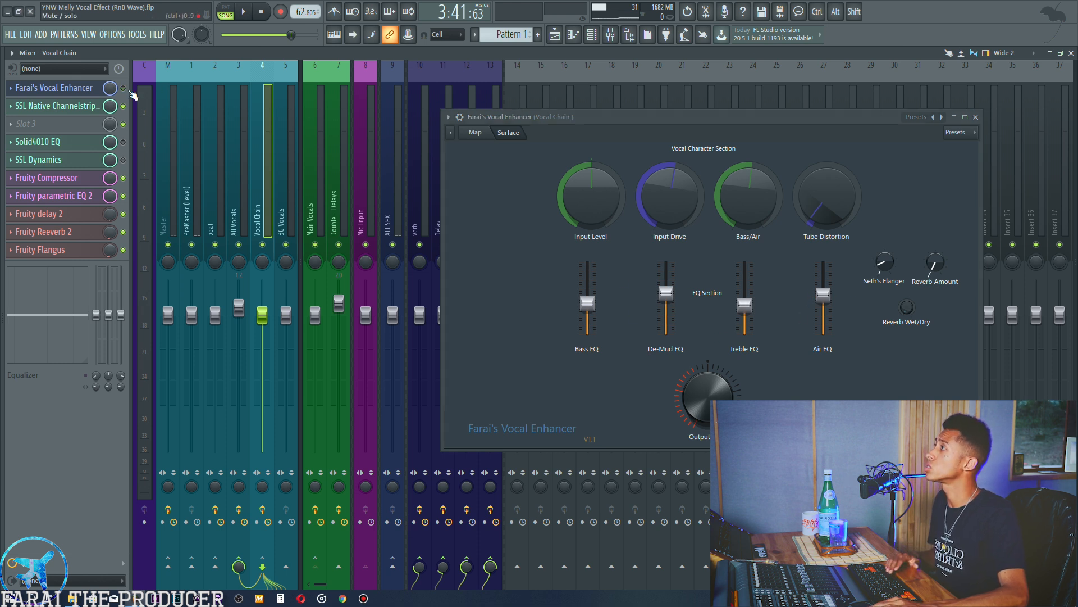
- Play the section to compare the vocals with Farai's Vocal Enhancer bypassed and enabled, and stop playback
key(space)
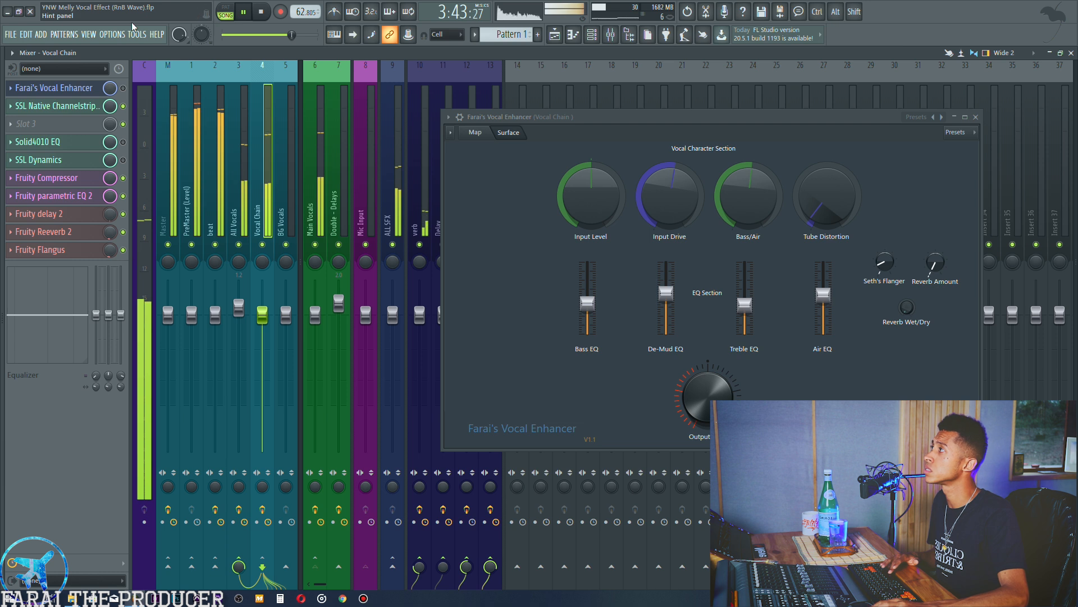
key(space)
click(238, 6)
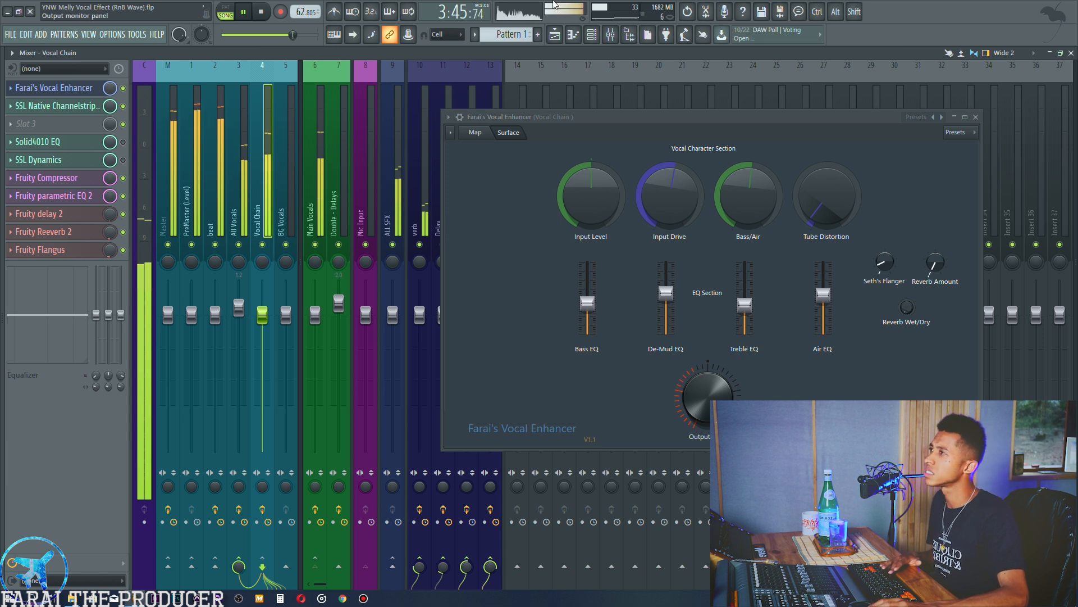
key(space)
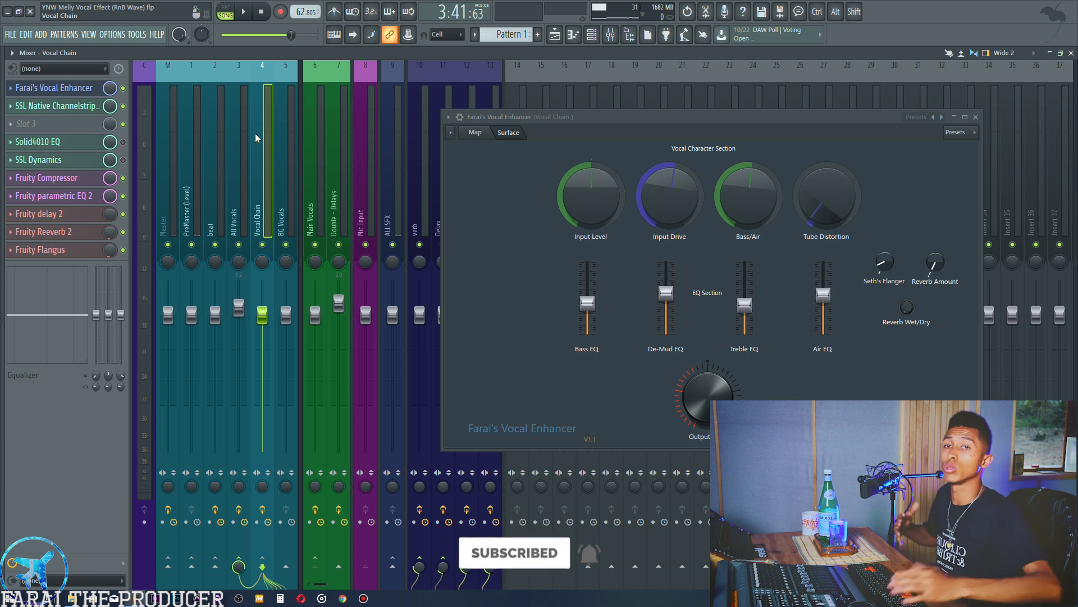
- Open SSL Native Channelstrip v6 on the Vocal Chain track and move its window clear of the vocal mixer tracks
click(67, 106)
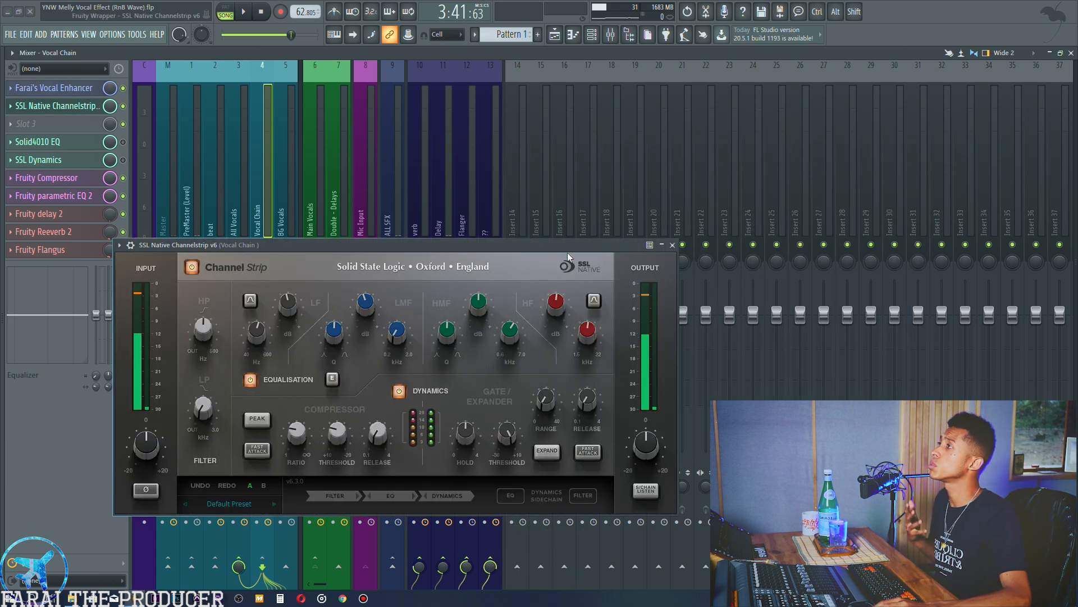
drag(439, 245, 674, 191)
drag(516, 207, 662, 84)
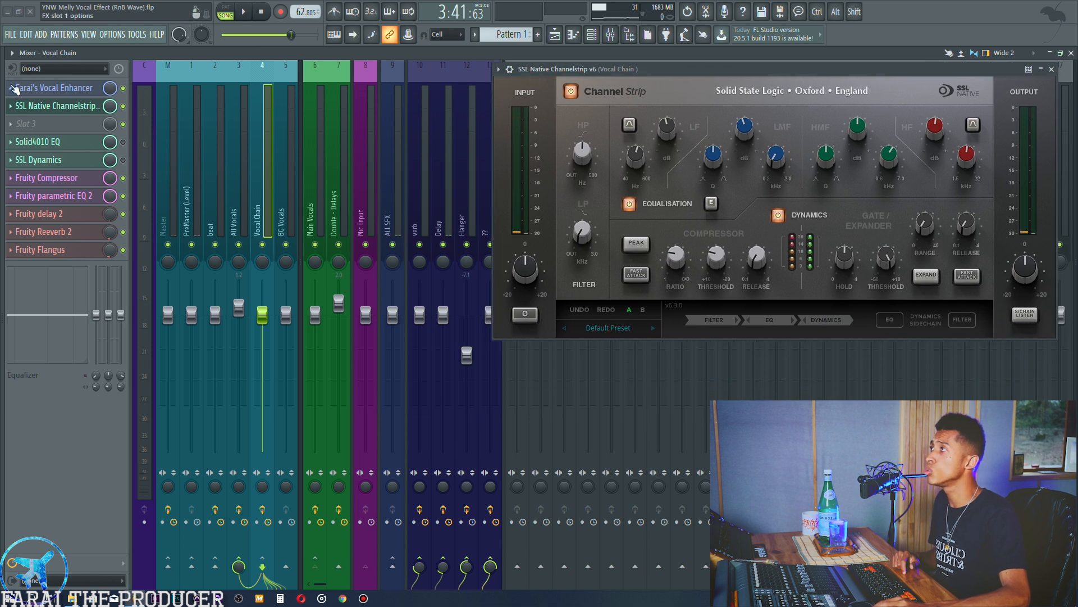
- Open Solid4010 EQ beside the SSL channel strip to compare them, close the channel strip and bring the EQ into clearer view
click(52, 140)
drag(800, 139, 960, 241)
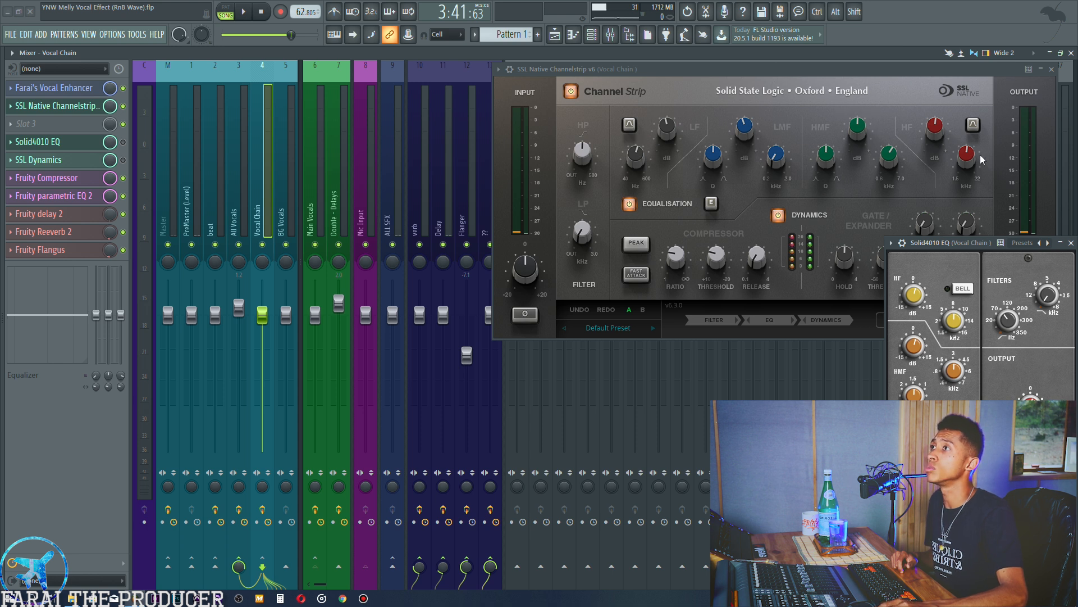
mouse_move(740, 140)
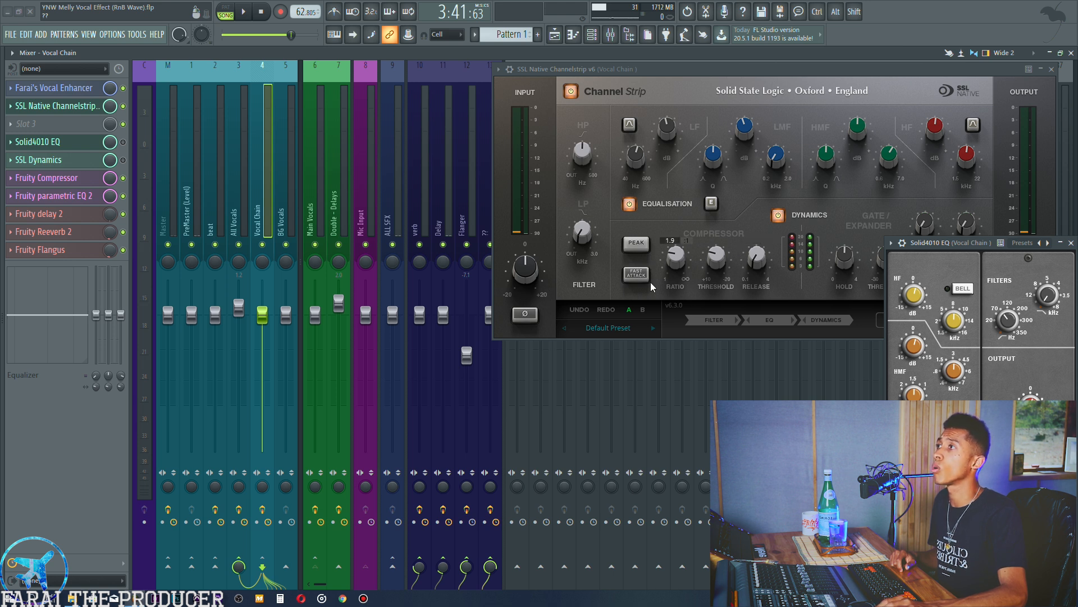
click(70, 111)
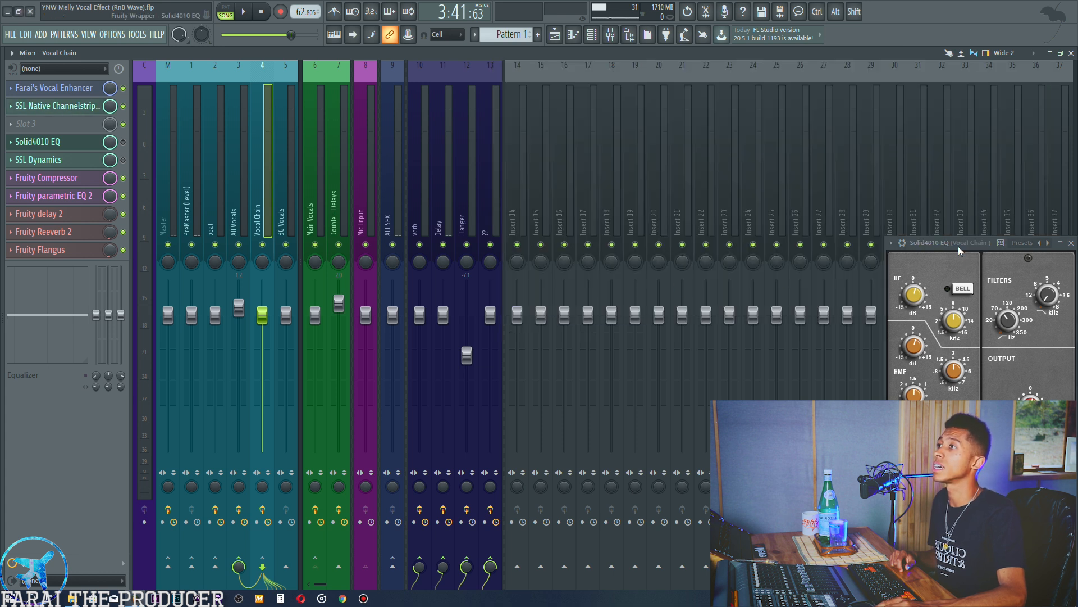
drag(958, 246, 785, 178)
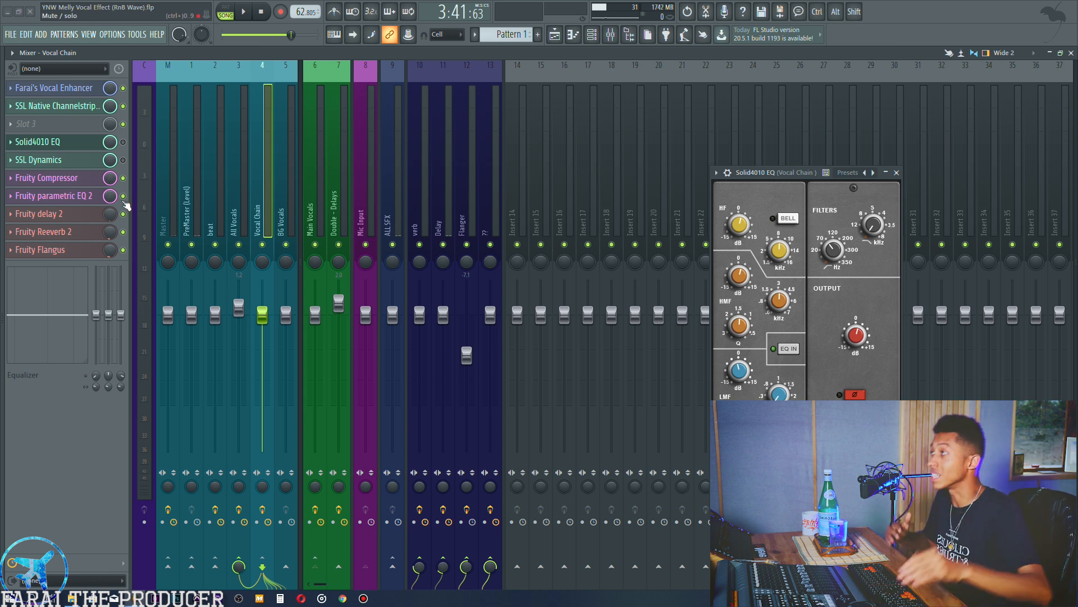
- Open SSL Dynamics beside Solid4010 EQ to show both plugins, and close the two windows
click(59, 160)
drag(262, 150, 642, 173)
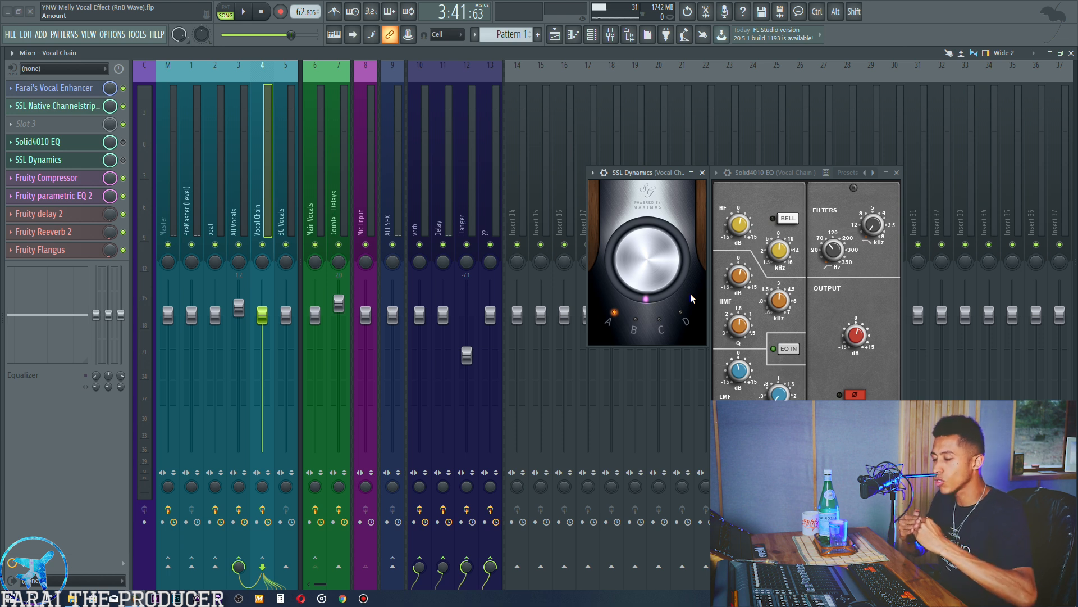
click(39, 159)
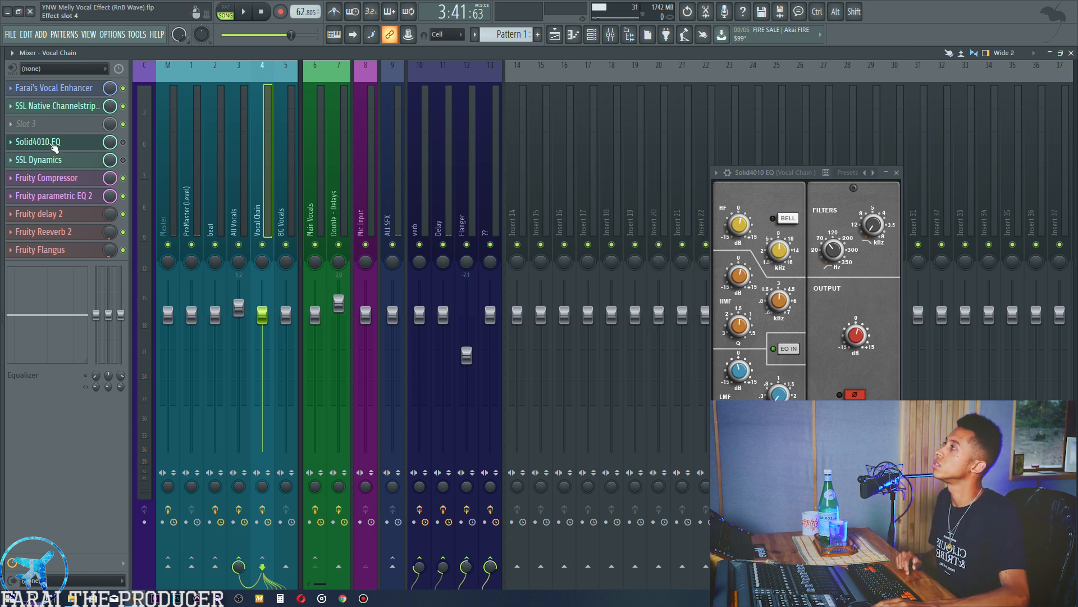
click(38, 142)
- Open Fruity Compressor on the Vocal Chain track and place its window over the empty insert tracks to show its settings
click(66, 178)
drag(523, 243, 686, 181)
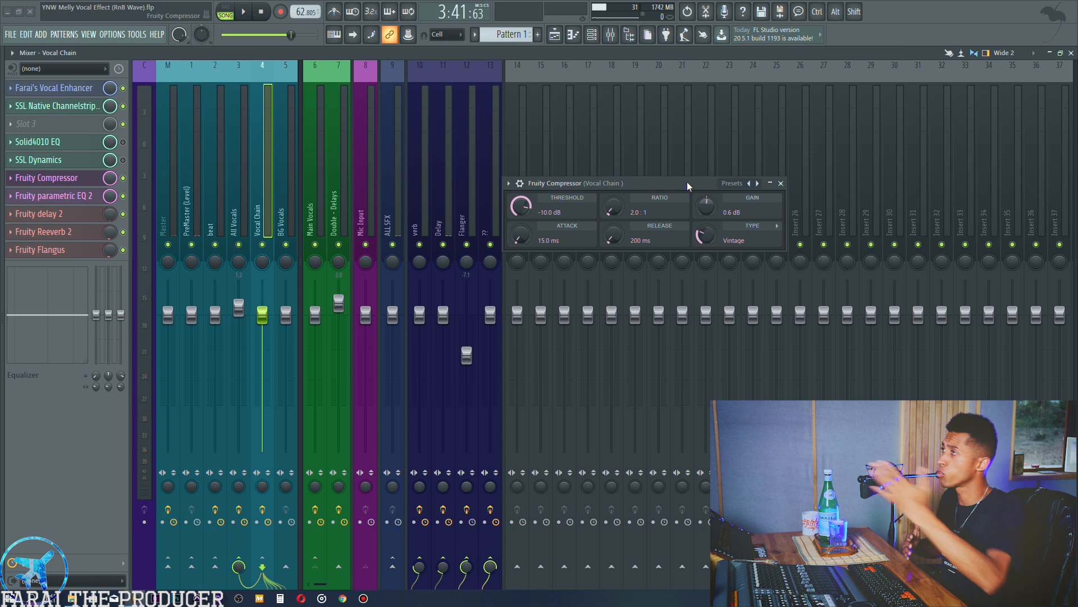
drag(660, 183, 708, 185)
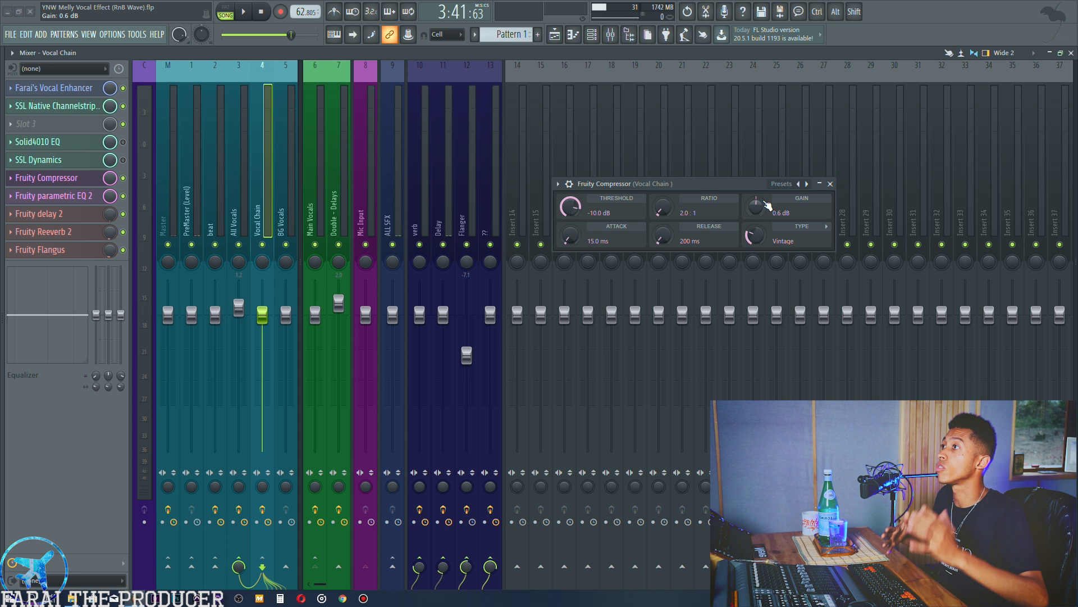
- Open Fruity parametric EQ 2 on the Vocal Chain track, move it into clear view, examine its cut bands and close it
click(58, 195)
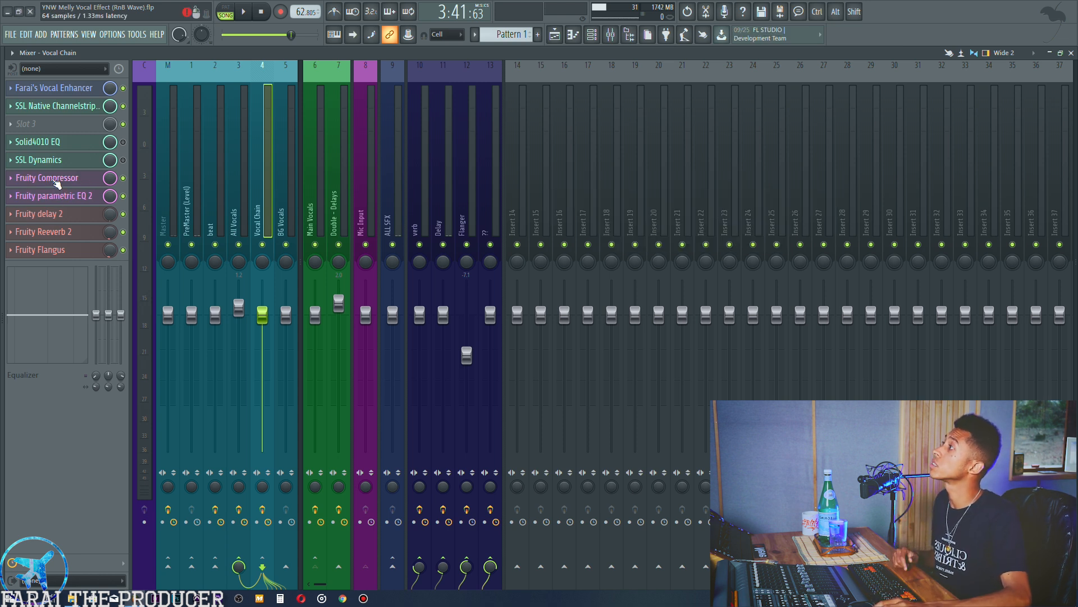
drag(427, 144, 663, 164)
click(84, 106)
click(84, 106)
click(77, 89)
click(77, 91)
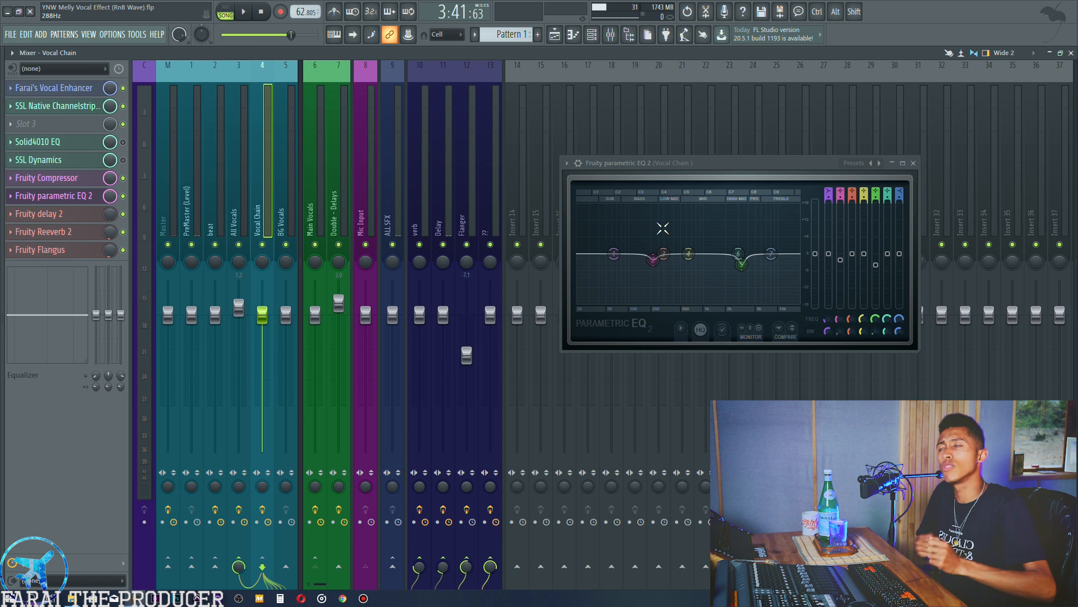
drag(669, 162, 664, 151)
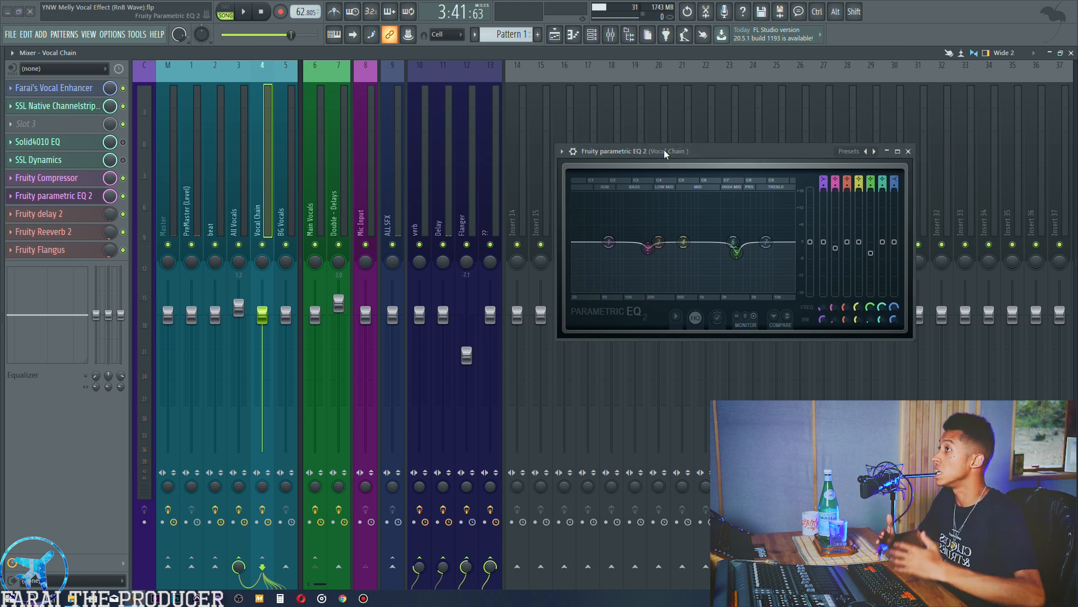
drag(664, 150, 652, 129)
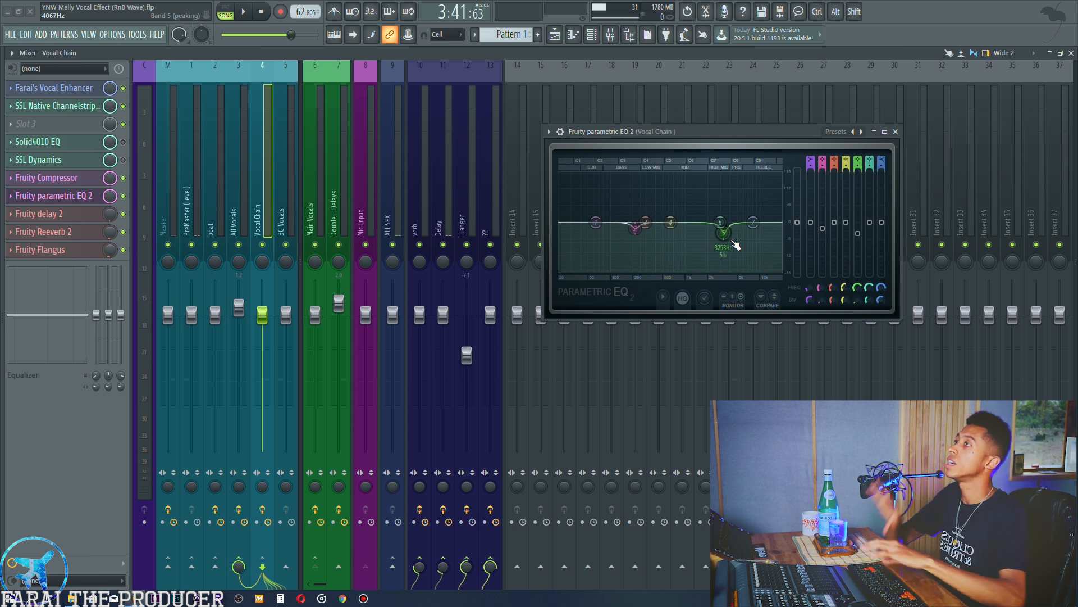
click(82, 202)
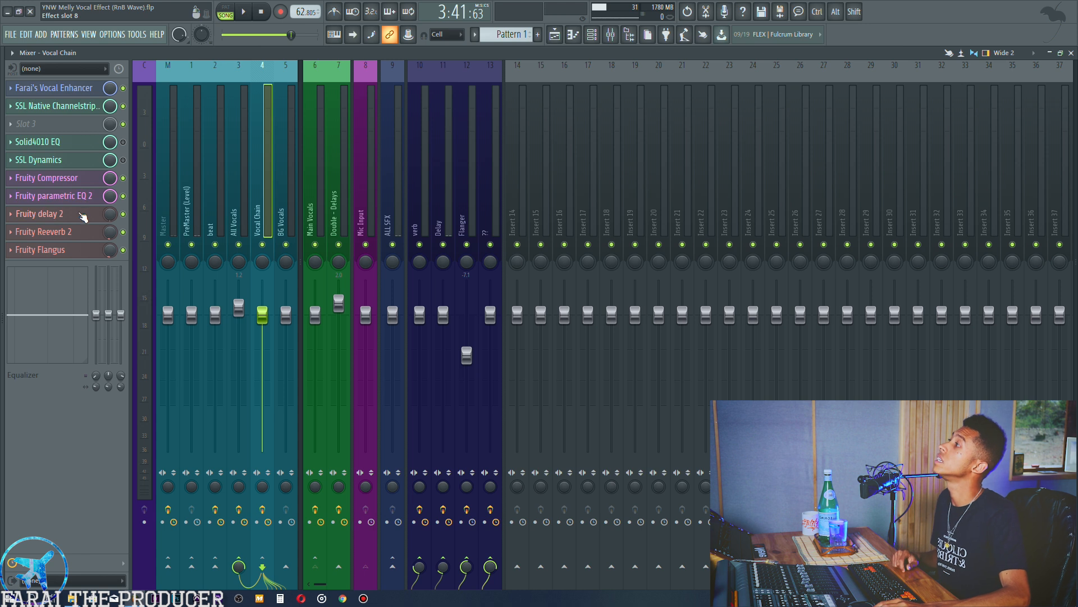
- Open Fruity delay 2, Fruity Reeverb 2 and Fruity Flangus and stack their windows over the empty insert tracks
click(83, 214)
click(83, 231)
click(82, 250)
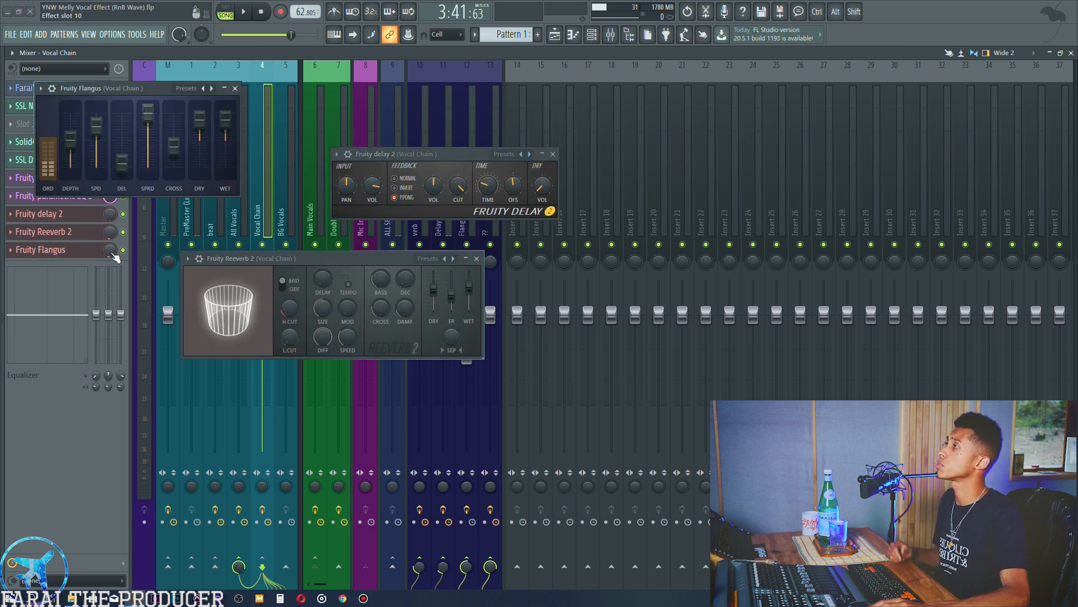
drag(392, 154, 693, 129)
drag(362, 258, 780, 198)
drag(138, 90, 756, 309)
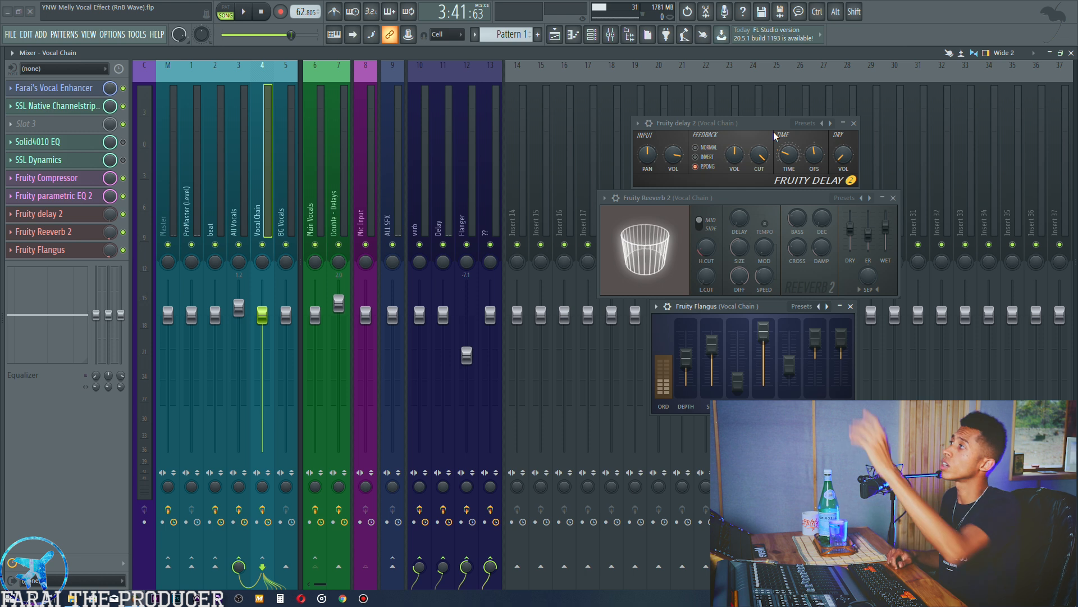
- Go through the Fruity delay 2, Fruity Reeverb 2 and Fruity Flangus windows in turn and close all three
click(338, 167)
click(75, 177)
click(78, 179)
click(716, 121)
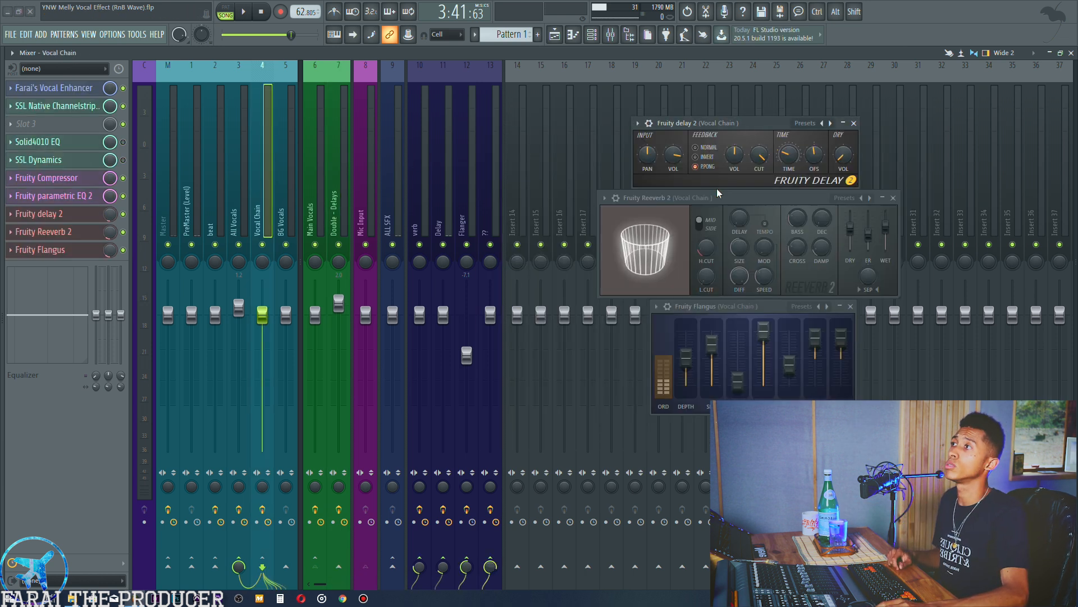
click(719, 306)
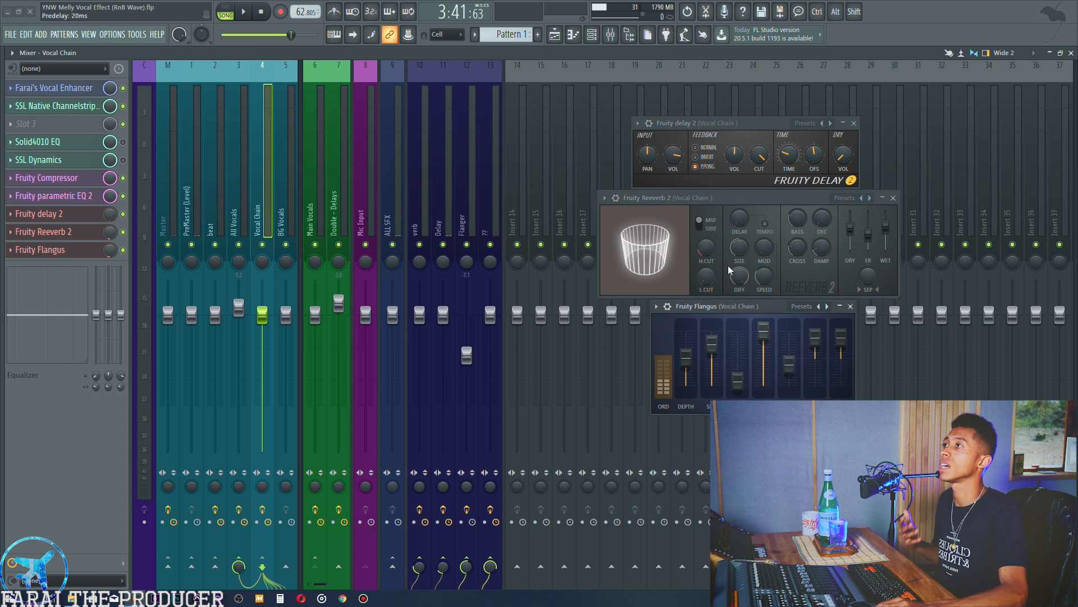
click(721, 123)
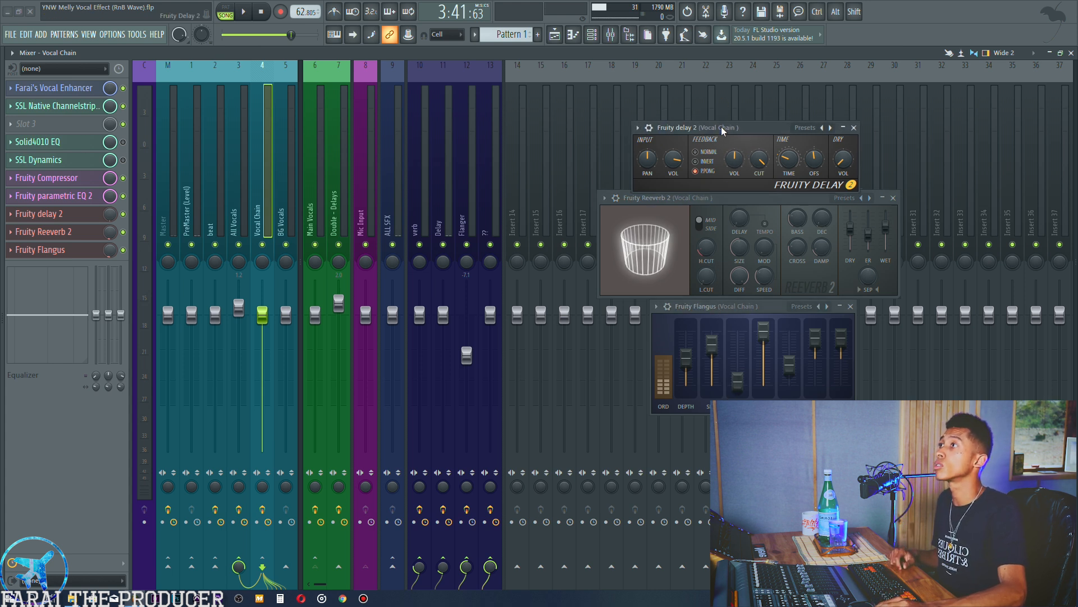
drag(727, 197, 719, 196)
drag(726, 306, 723, 305)
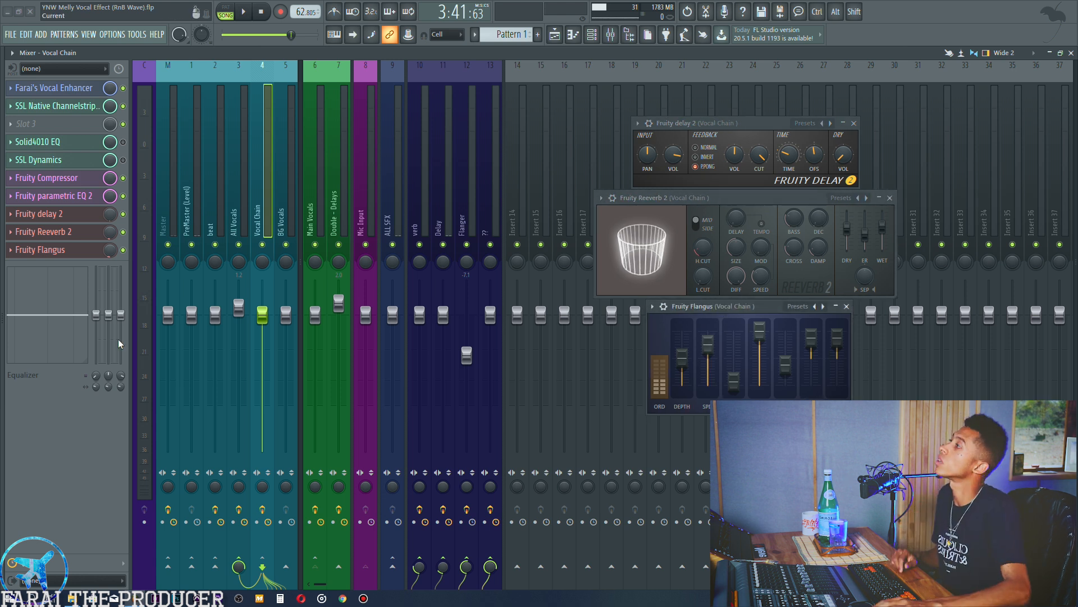
click(79, 250)
click(75, 231)
click(73, 214)
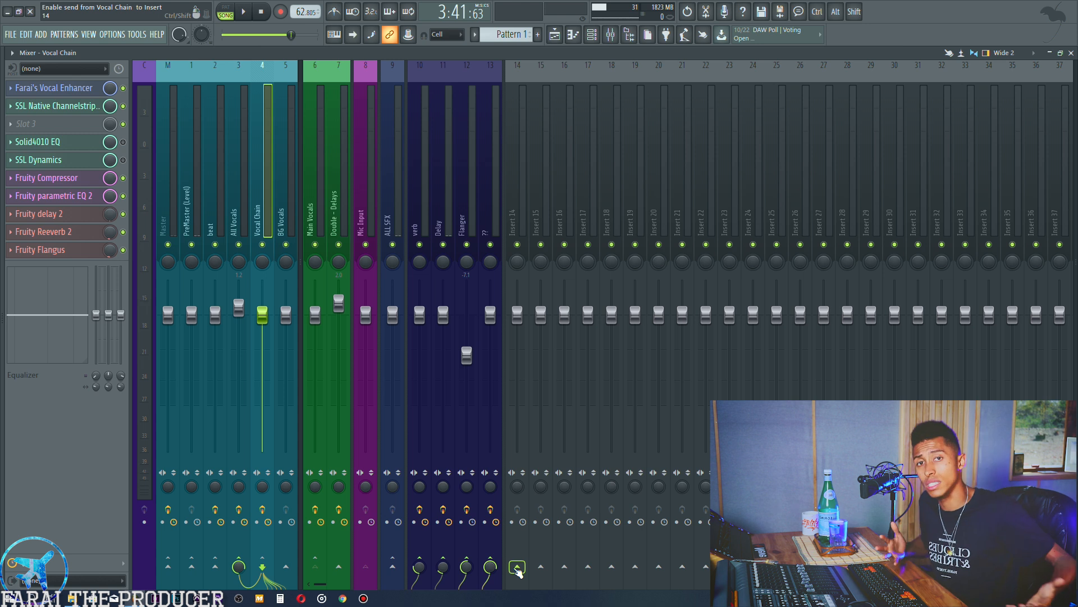
- Select the verb mixer track, open SP2016 Reverb to show its settings and close its window
click(428, 183)
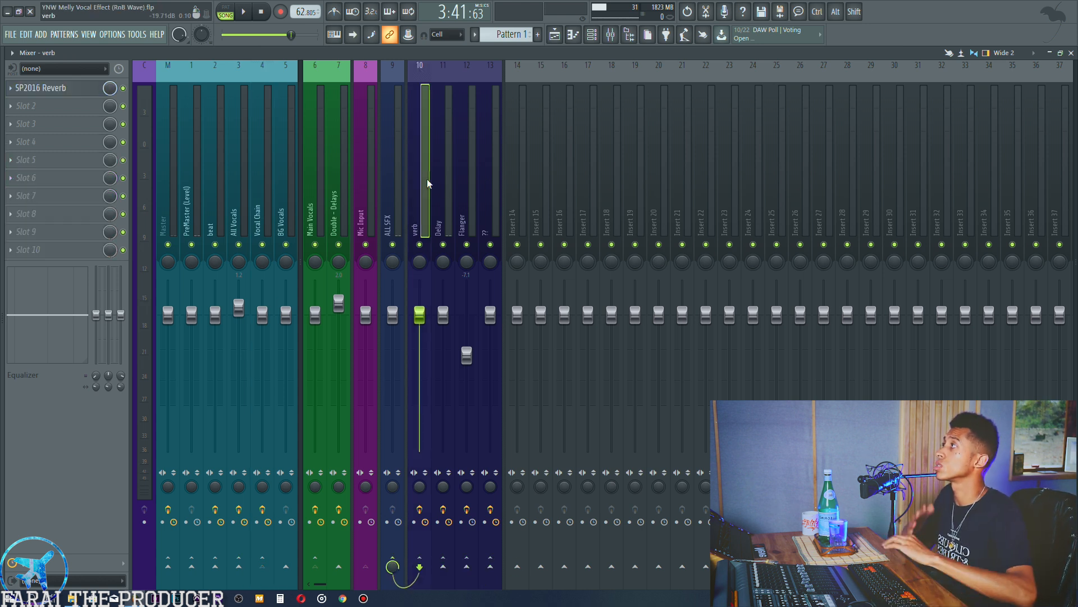
click(57, 87)
drag(549, 182, 584, 147)
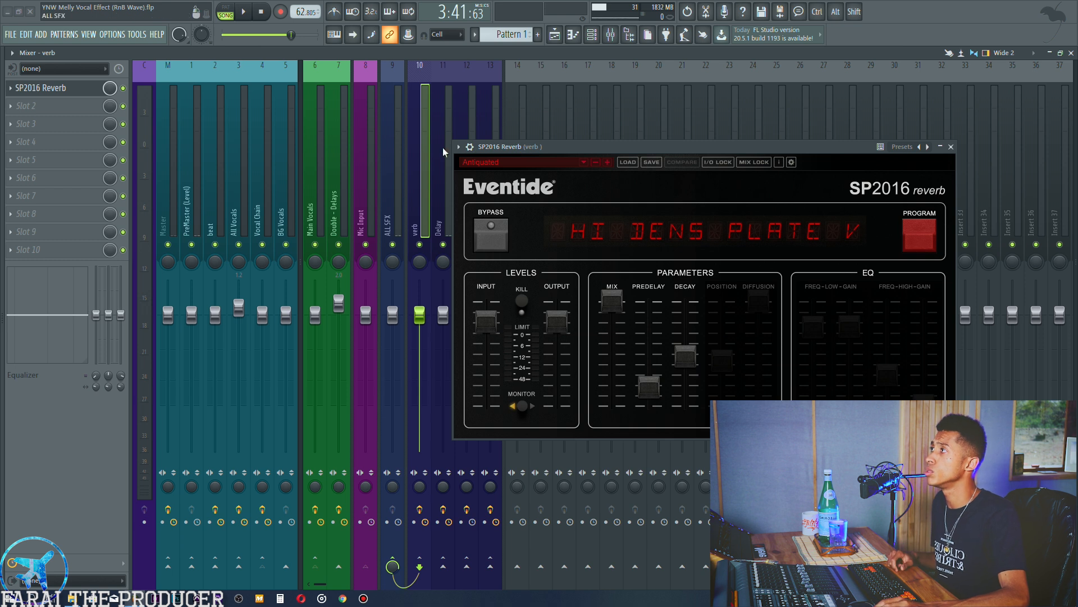
click(101, 93)
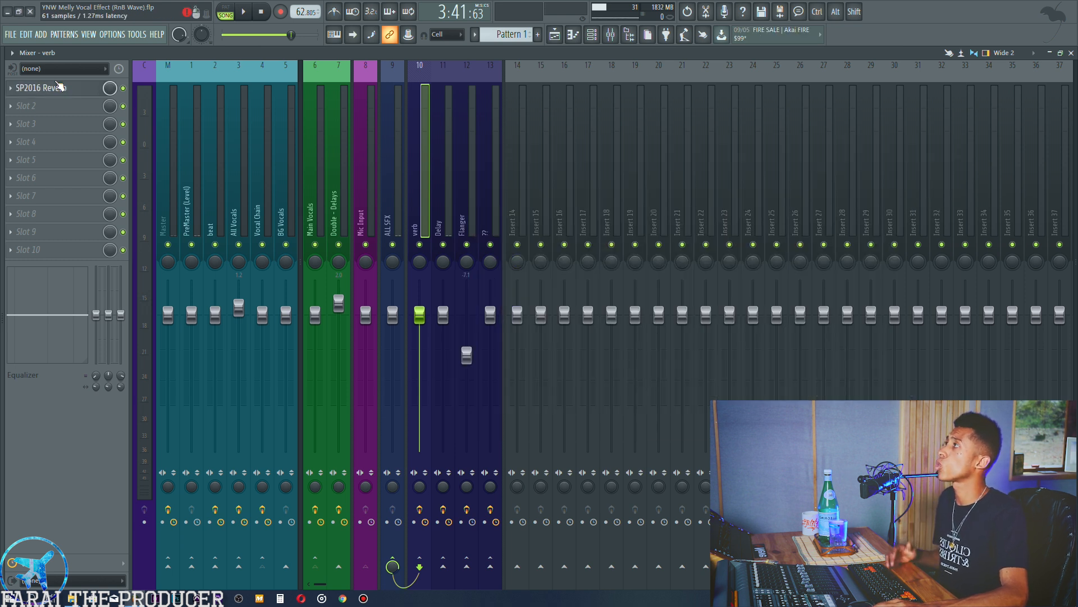
- Open SP2016 Reverb on the verb track and audition the section with the verb fader raised to 125%
click(59, 87)
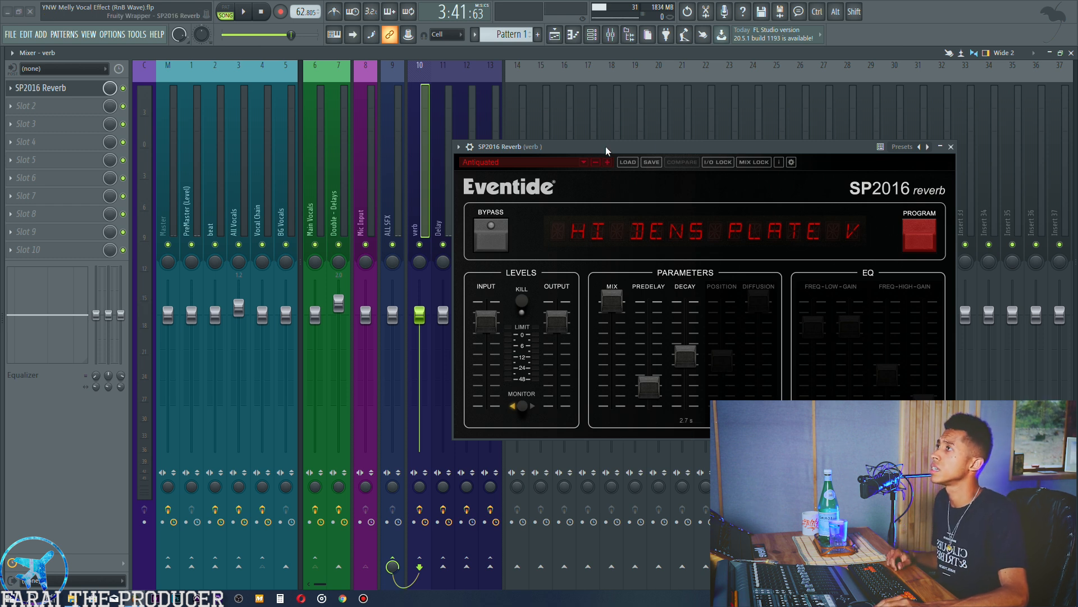
drag(419, 314, 420, 279)
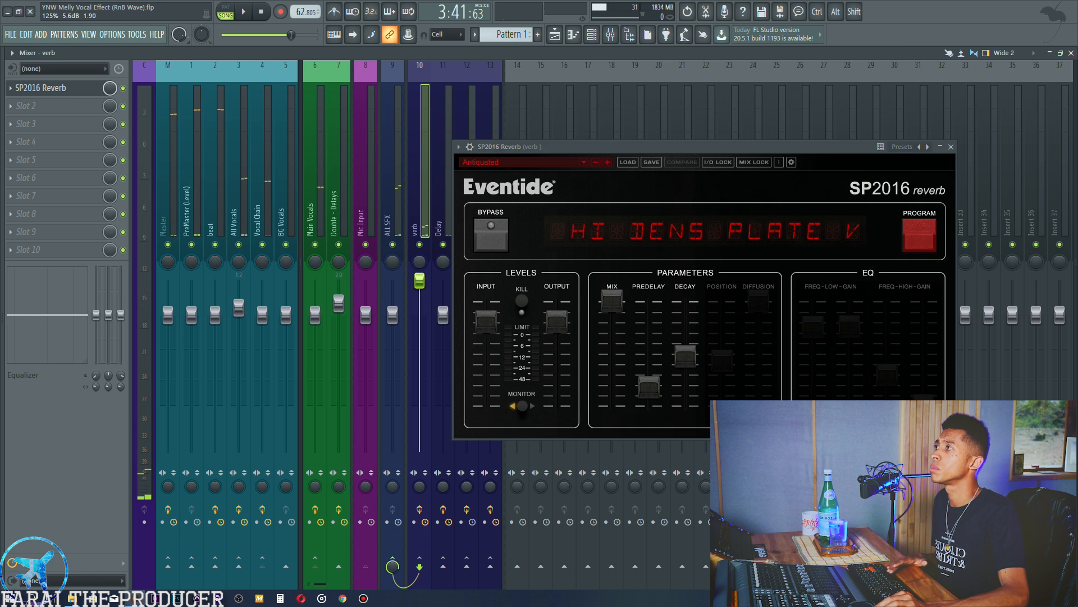
key(space)
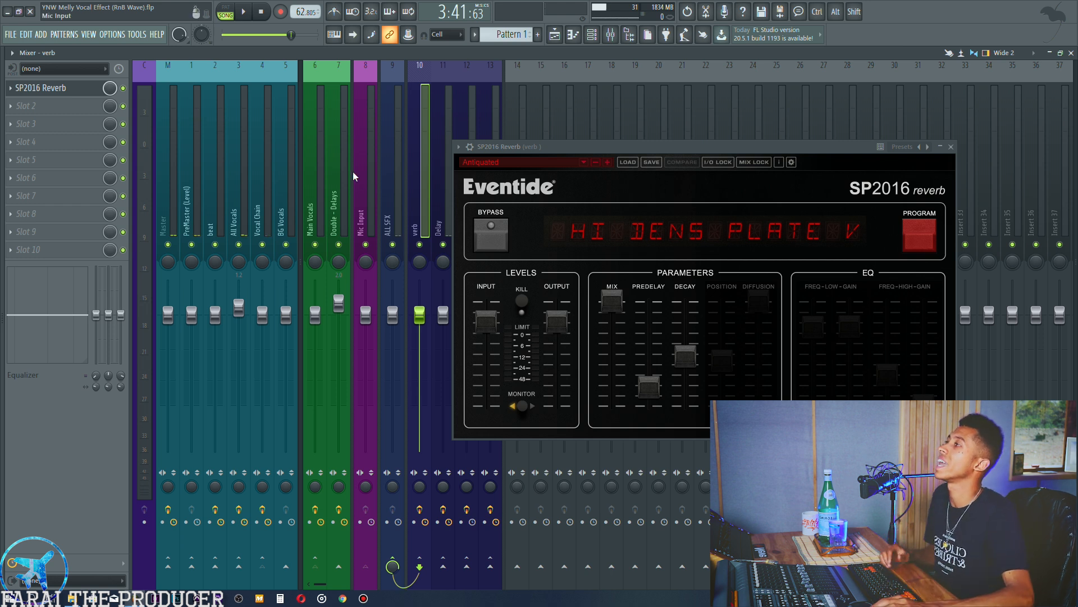
- Check the Vocal Chain track's send to verb, then return to the verb track and close SP2016 Reverb
click(265, 230)
right_click(419, 572)
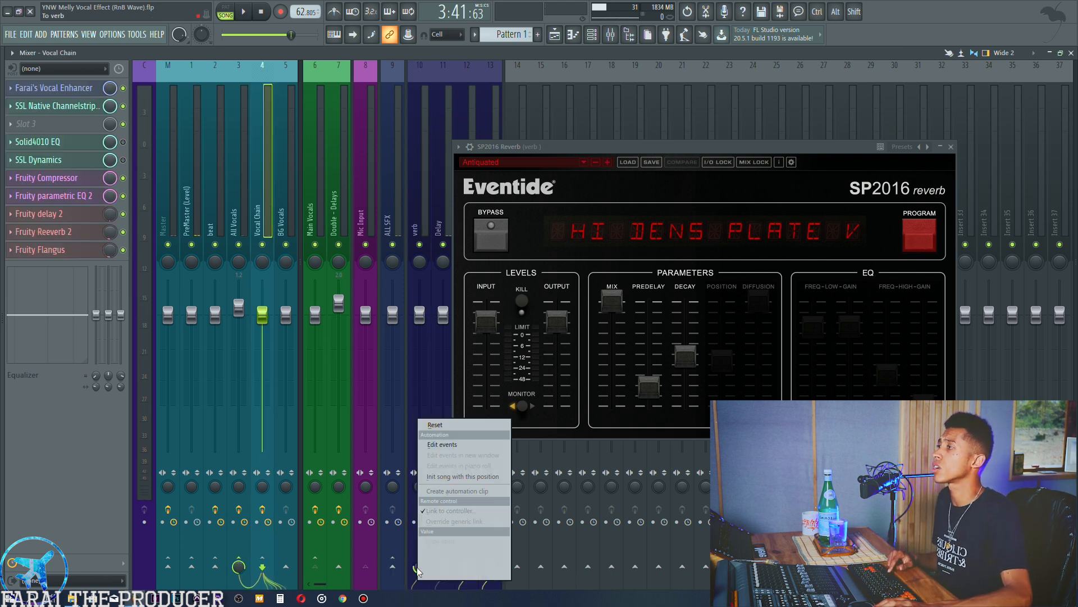
click(405, 571)
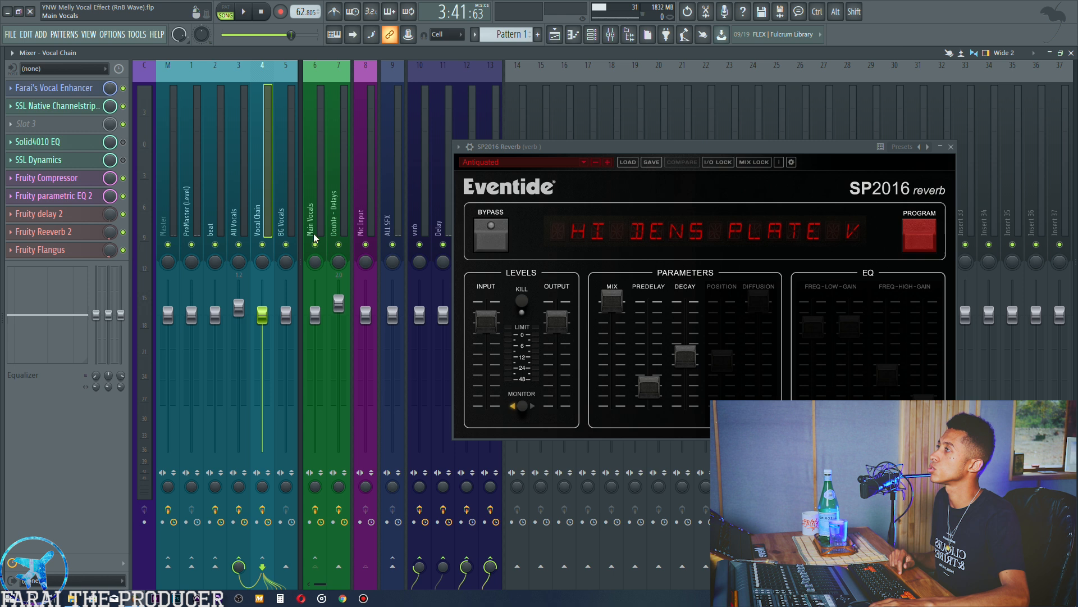
click(429, 160)
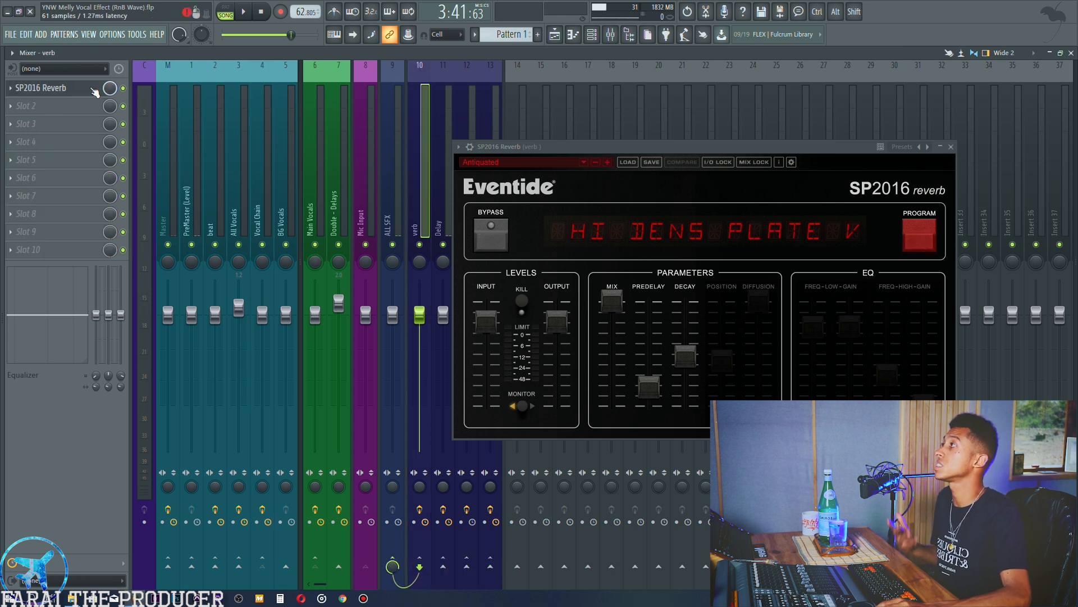
click(95, 90)
- Select the Delay track, open H3000 Factory and H-Delay Stereo, and arrange their windows over the empty insert tracks
click(440, 193)
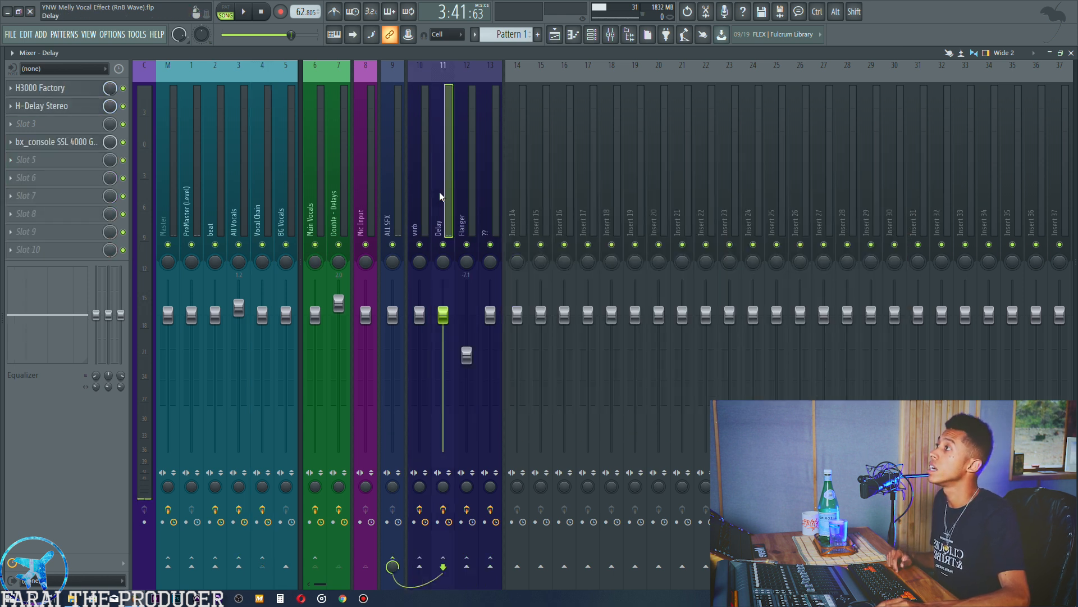
click(31, 88)
click(68, 106)
drag(586, 180, 712, 149)
drag(346, 271, 560, 288)
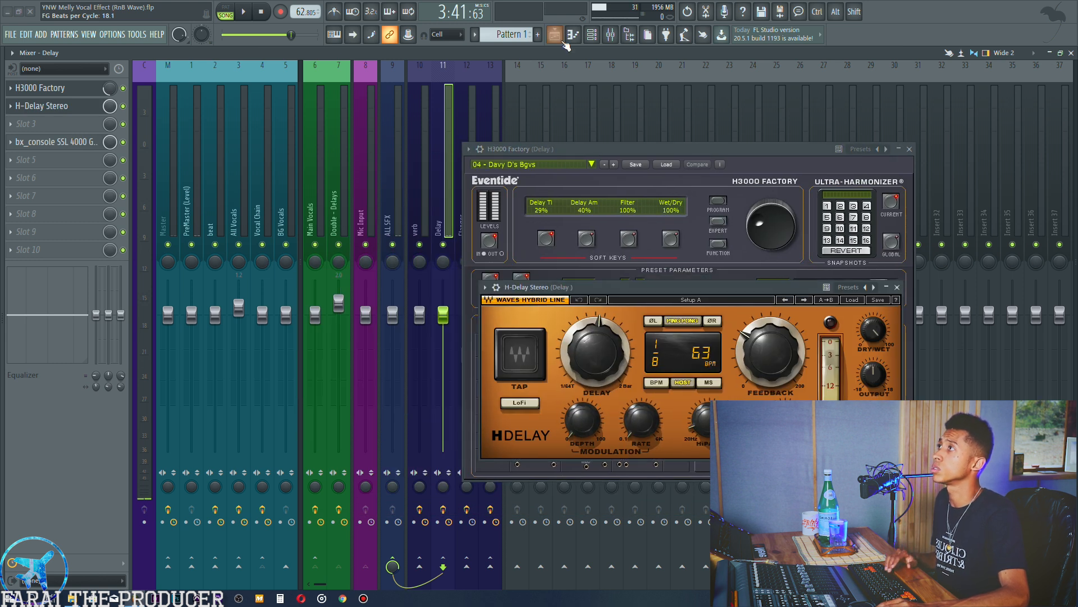
- Show the playlist and play from the start of the Vocal Chain - To Delay #3 automation clip
click(558, 37)
click(230, 88)
key(space)
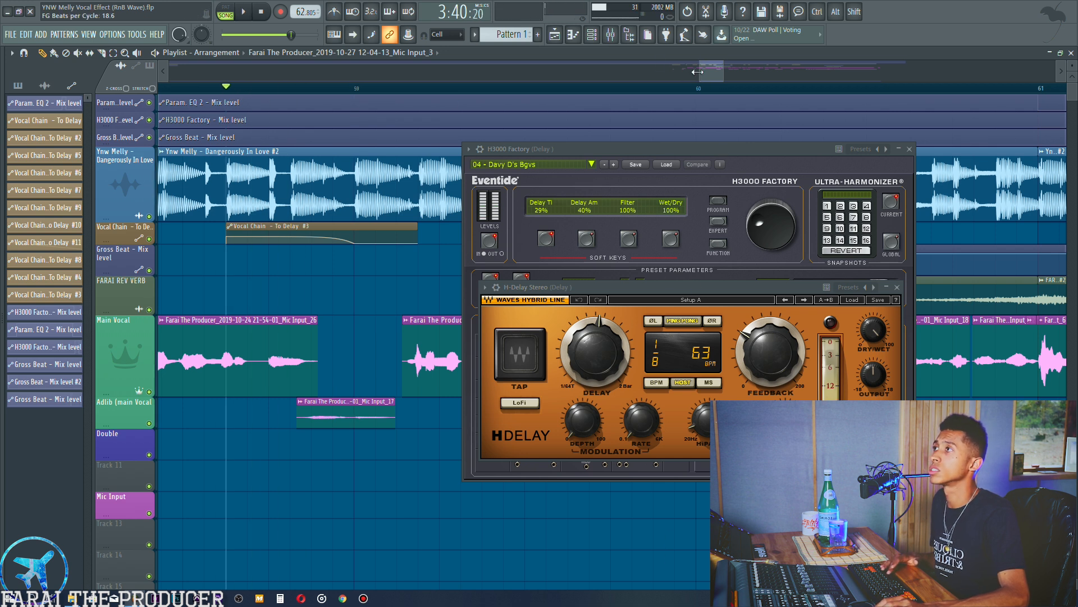
- Return to the mixer and replay the section, watching the Vocal Chain sends and the Delay track's levels
click(614, 35)
click(555, 35)
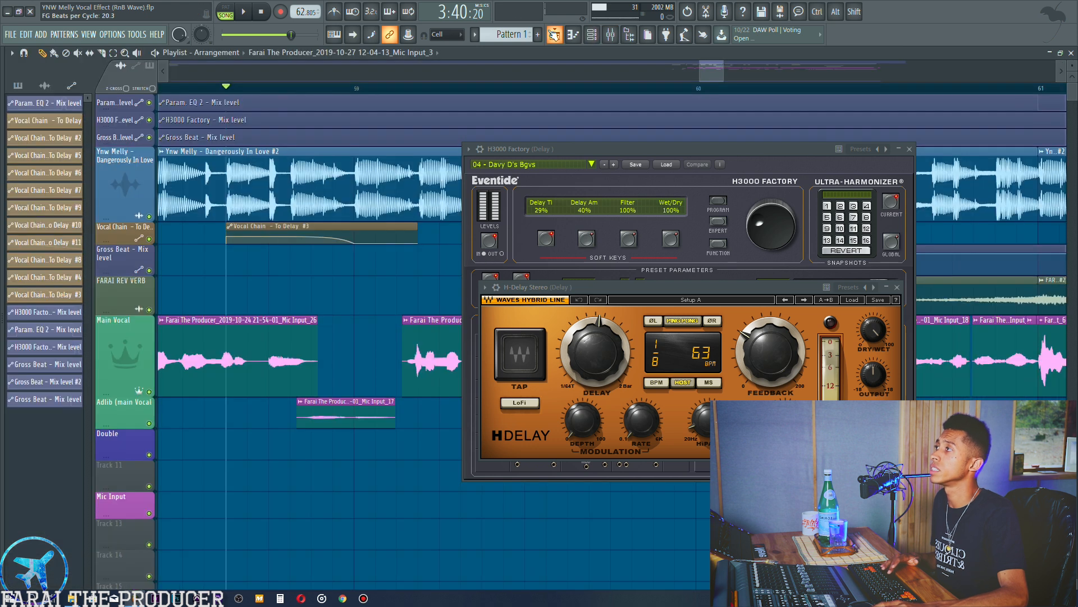
click(610, 34)
click(262, 197)
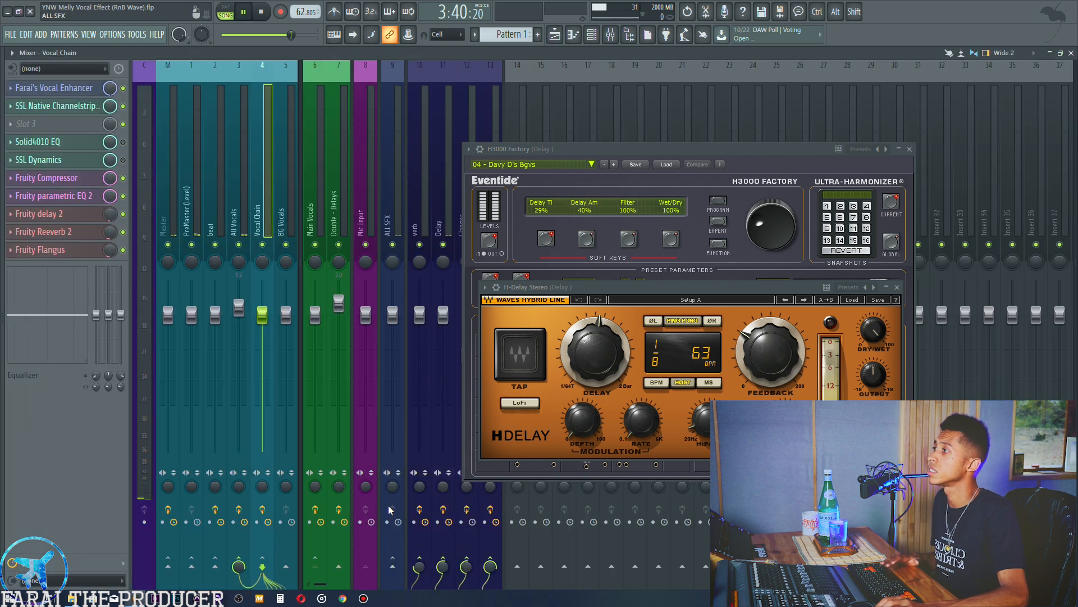
key(space)
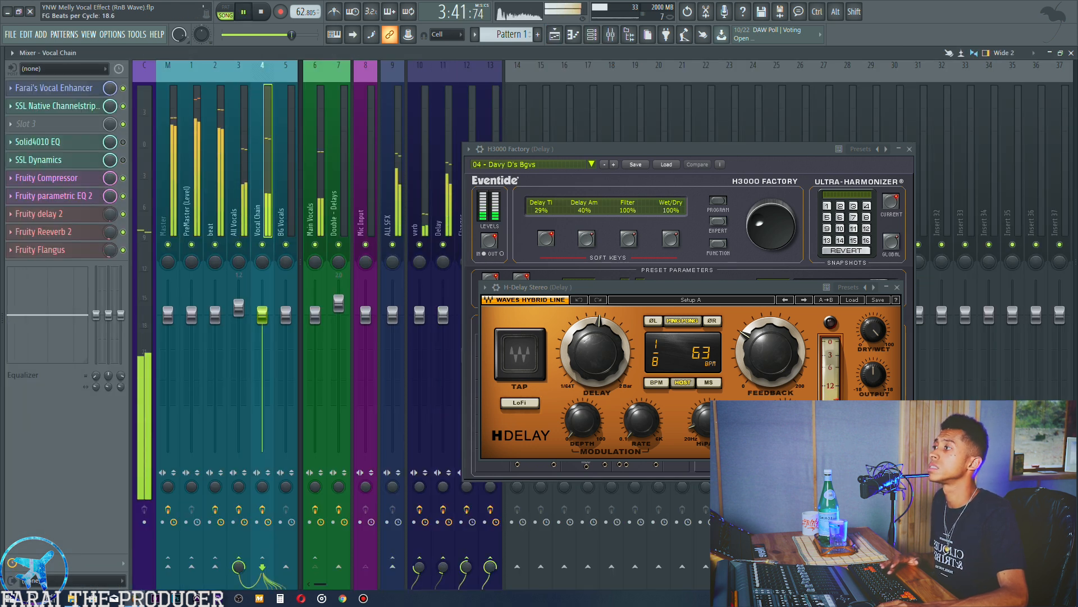
click(443, 113)
key(space)
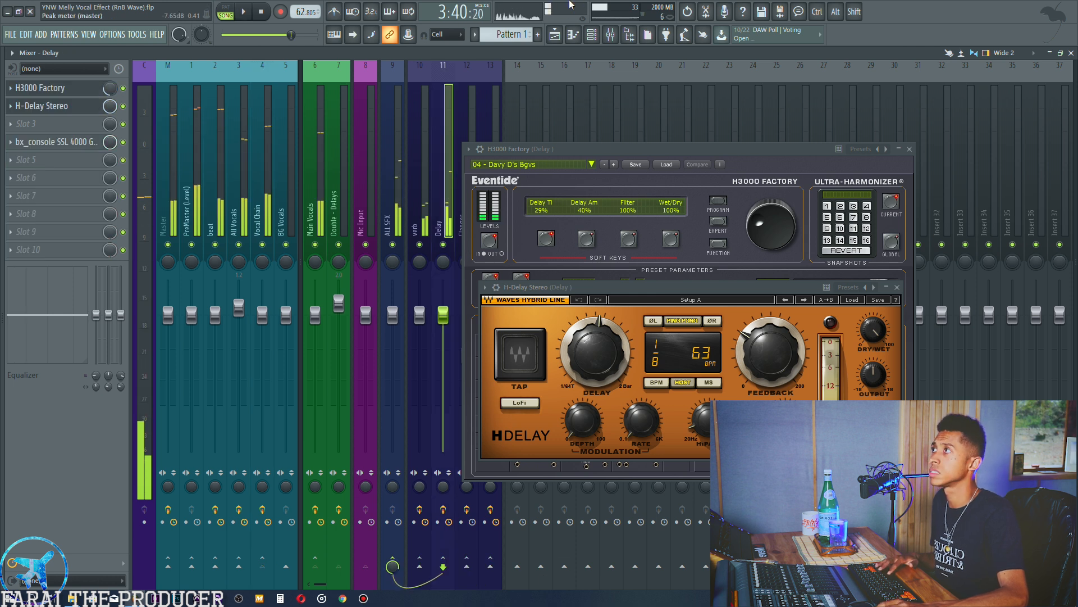
- Go through H3000 Factory and H-Delay Stereo one at a time on the Delay track and close both
click(898, 287)
click(75, 84)
click(65, 88)
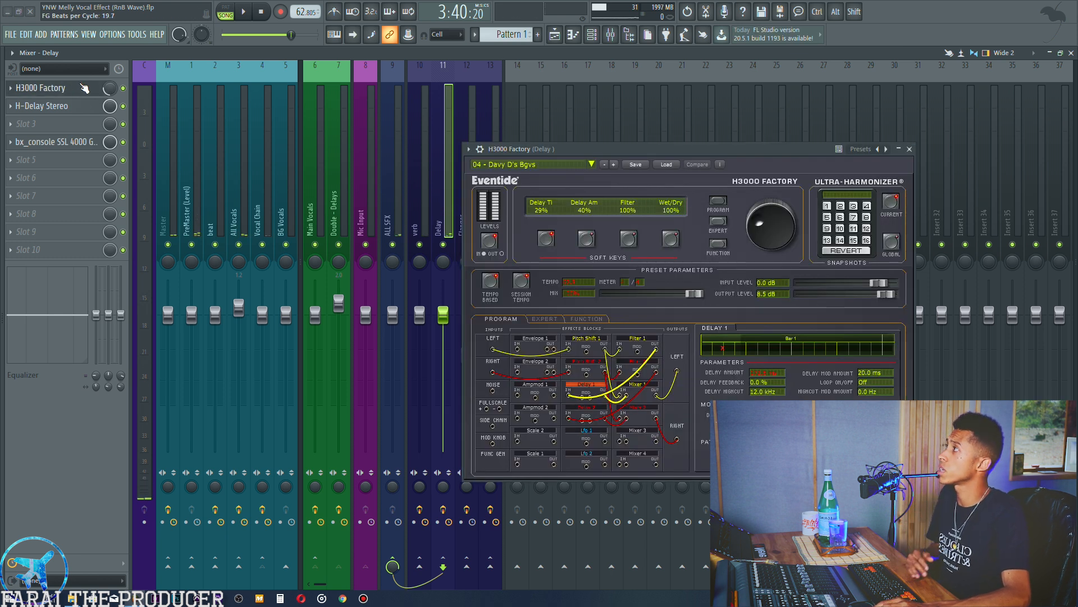
click(85, 89)
click(80, 112)
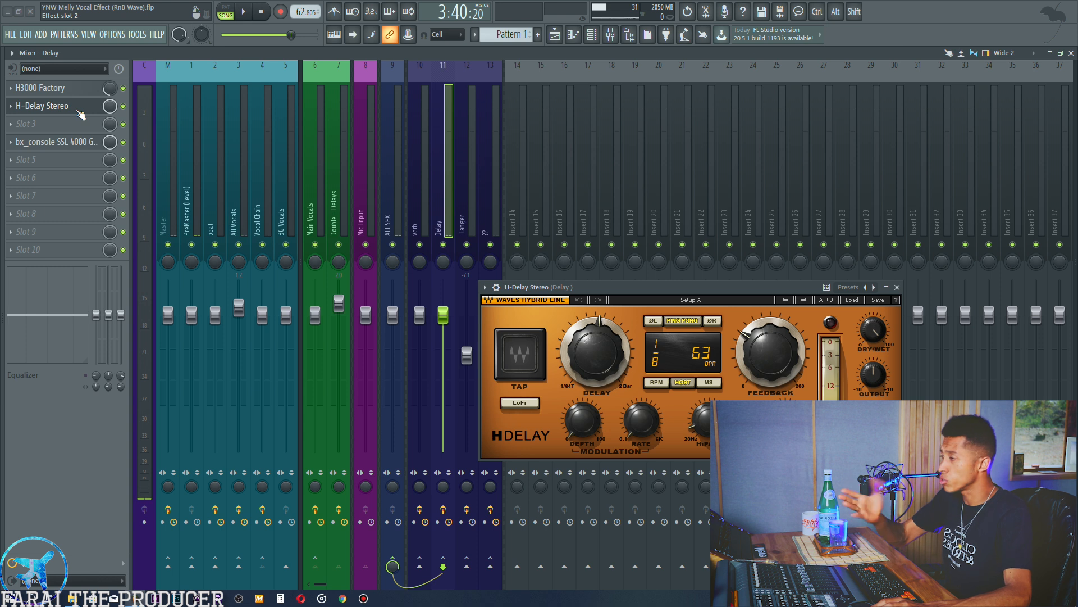
click(79, 111)
- Open bx_console SSL 4000 G on the Delay track, move it into clear view, examine its settings and close it
click(56, 142)
drag(471, 116, 593, 95)
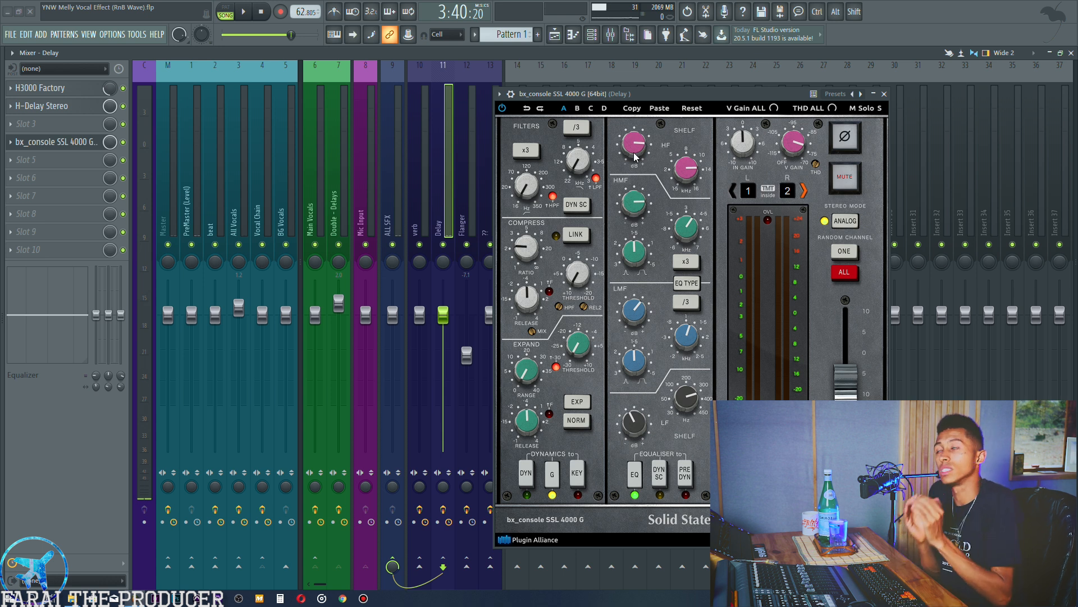
click(37, 145)
- Select the Flanger track, open Fruity Chorus and move its window into clear view
click(463, 185)
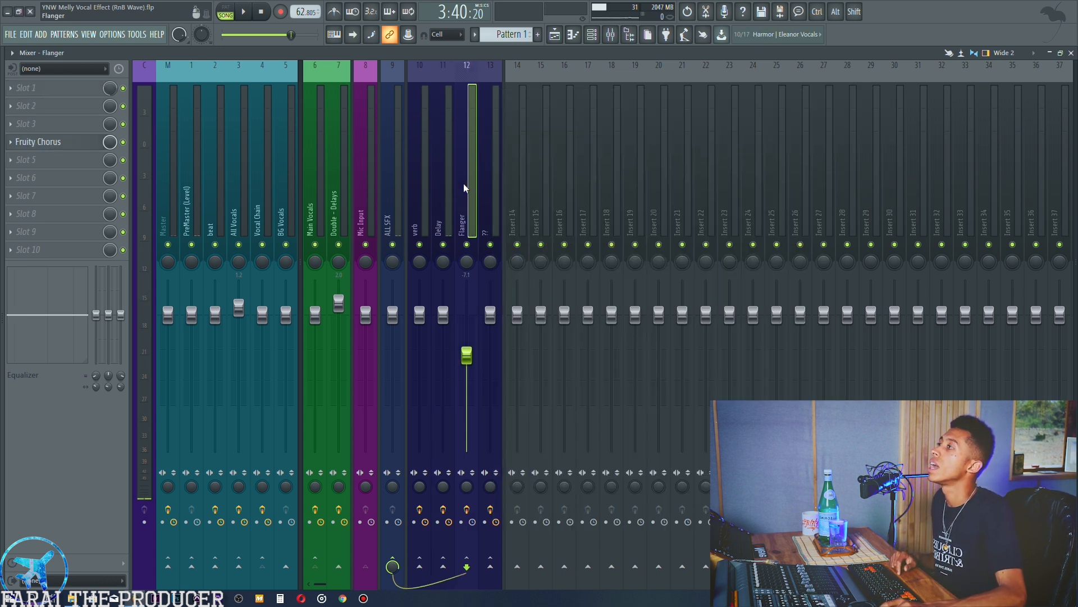
click(49, 144)
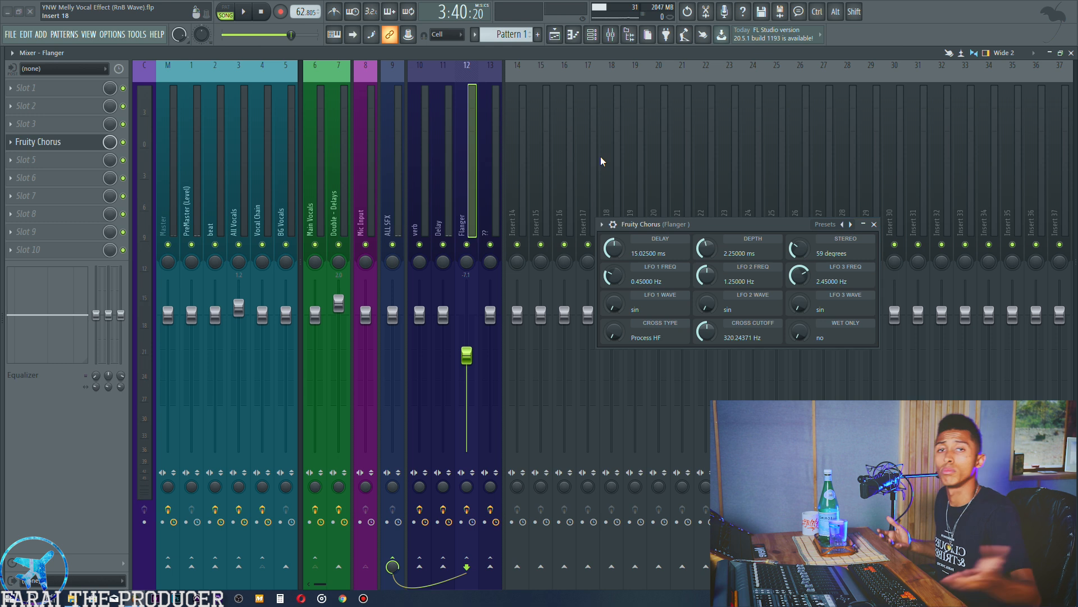
drag(667, 228, 620, 182)
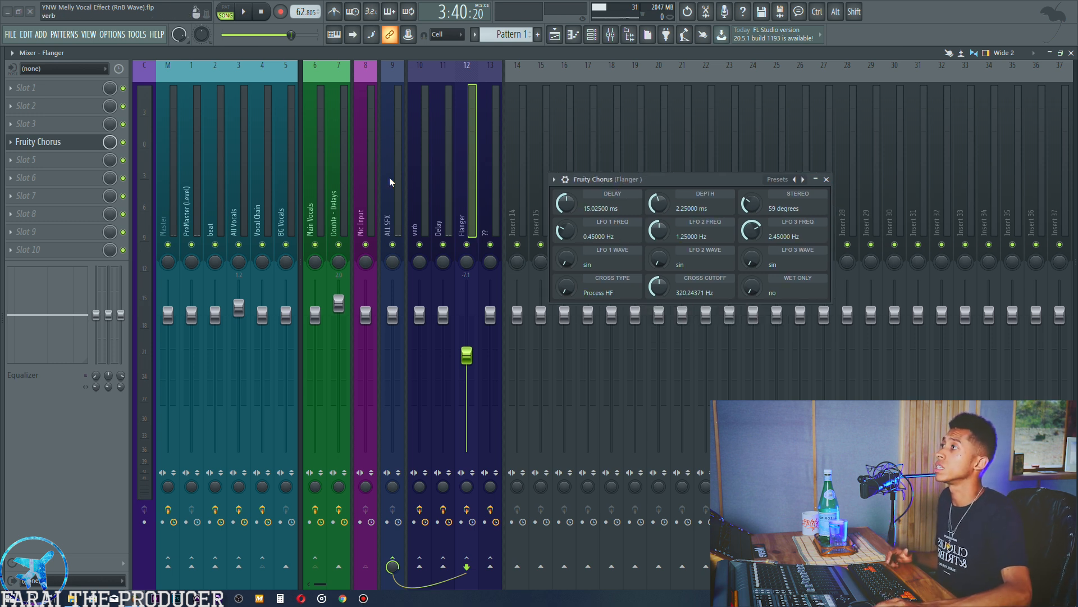
- Audition the vocals with the Flanger fader raised to maximum, undo the fader change and close Fruity Chorus
click(264, 178)
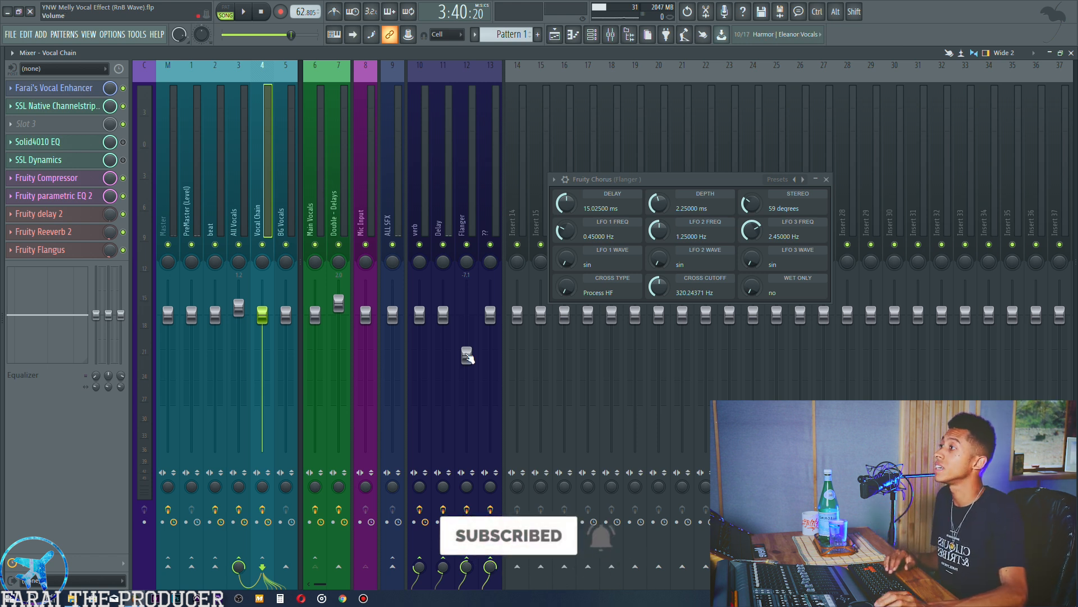
key(space)
drag(467, 358, 466, 280)
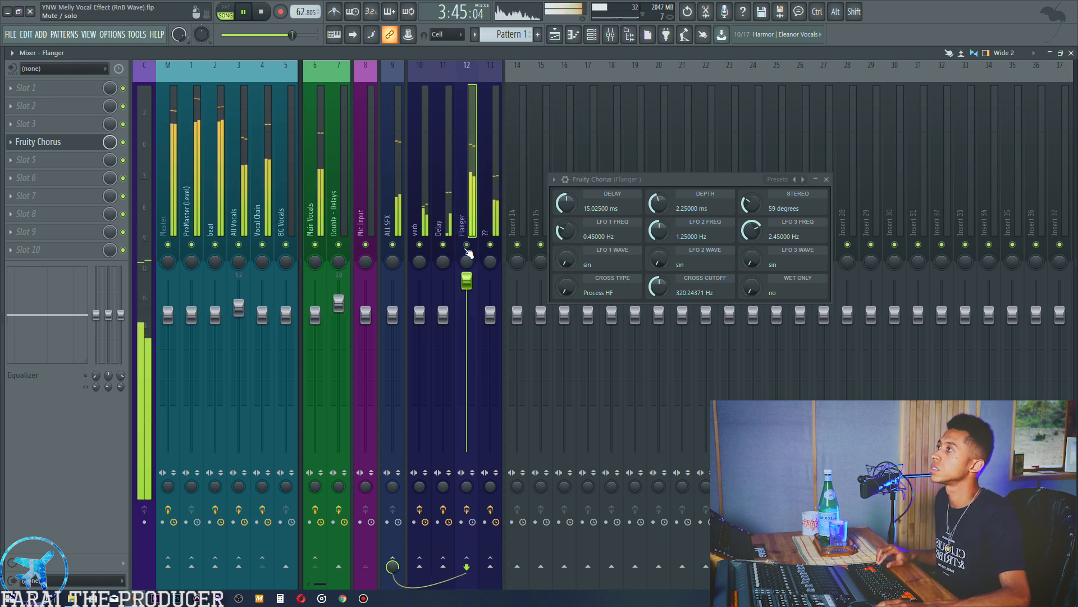
key(space)
key(ctrl+z)
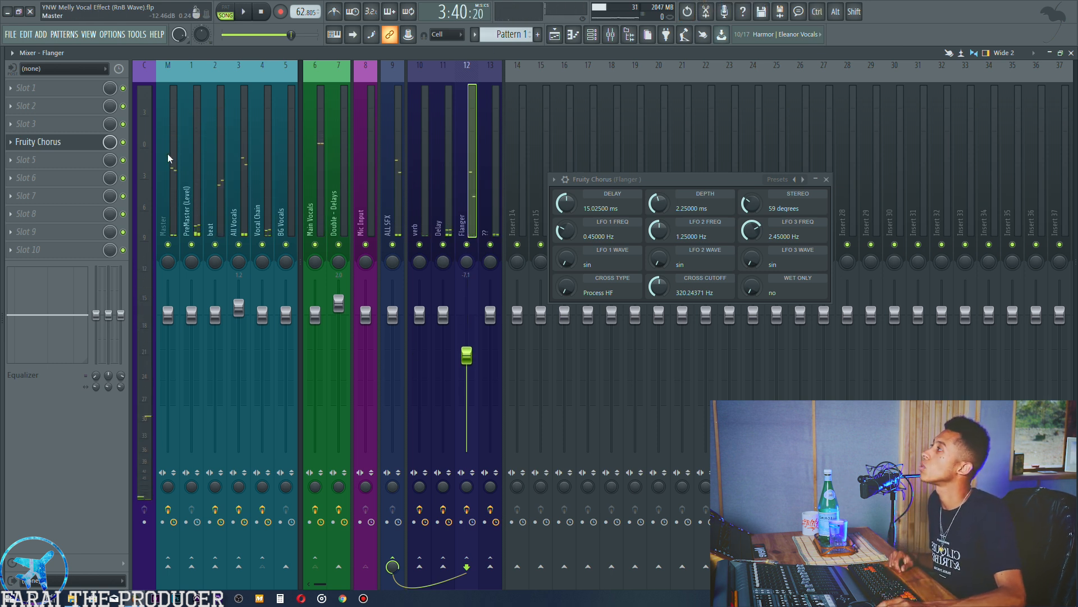
click(53, 143)
- On the Double - Delays track, inspect Auto-Tune 8.1 and Fruity parametric EQ 2 in turn and close them
click(332, 180)
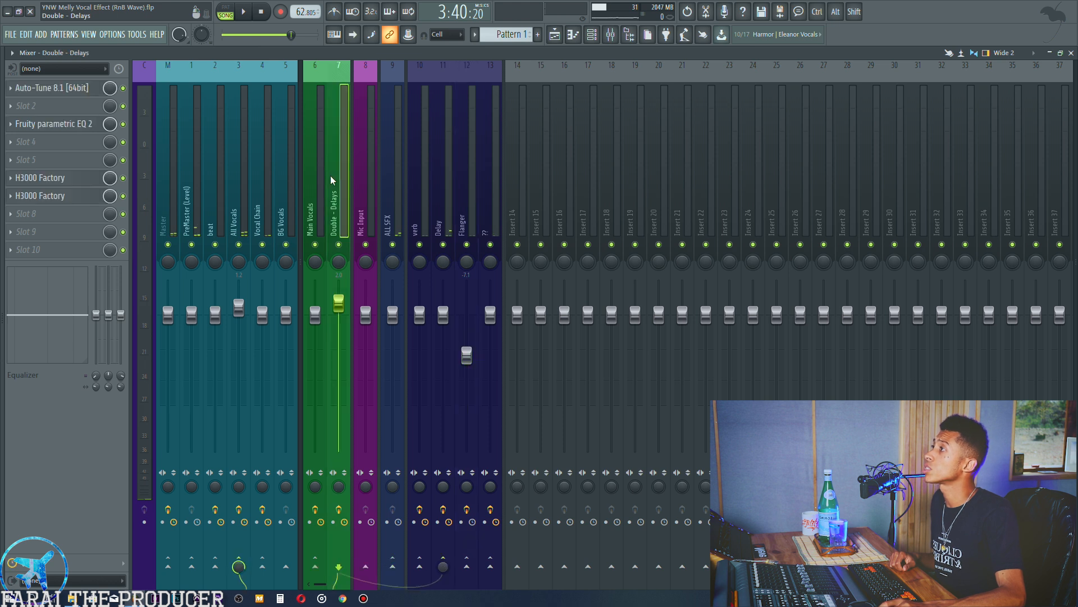
click(42, 88)
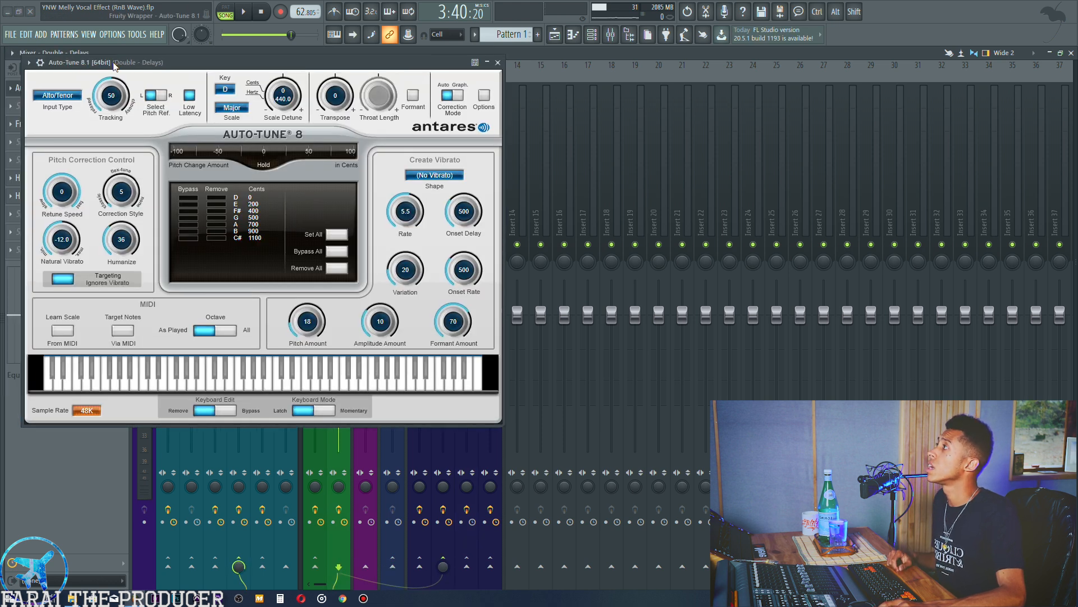
click(67, 129)
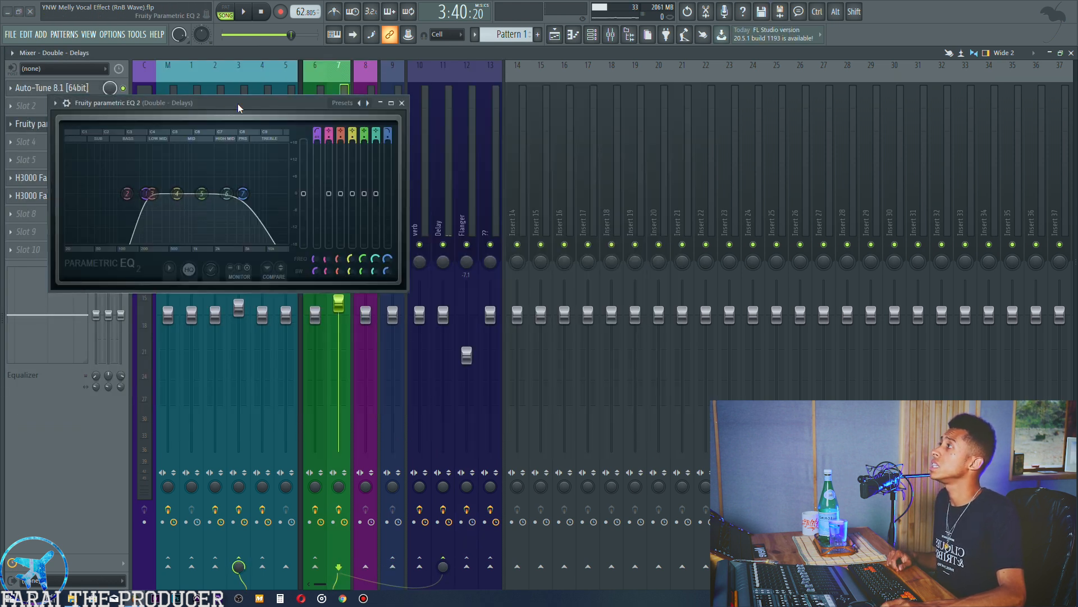
drag(217, 104, 544, 135)
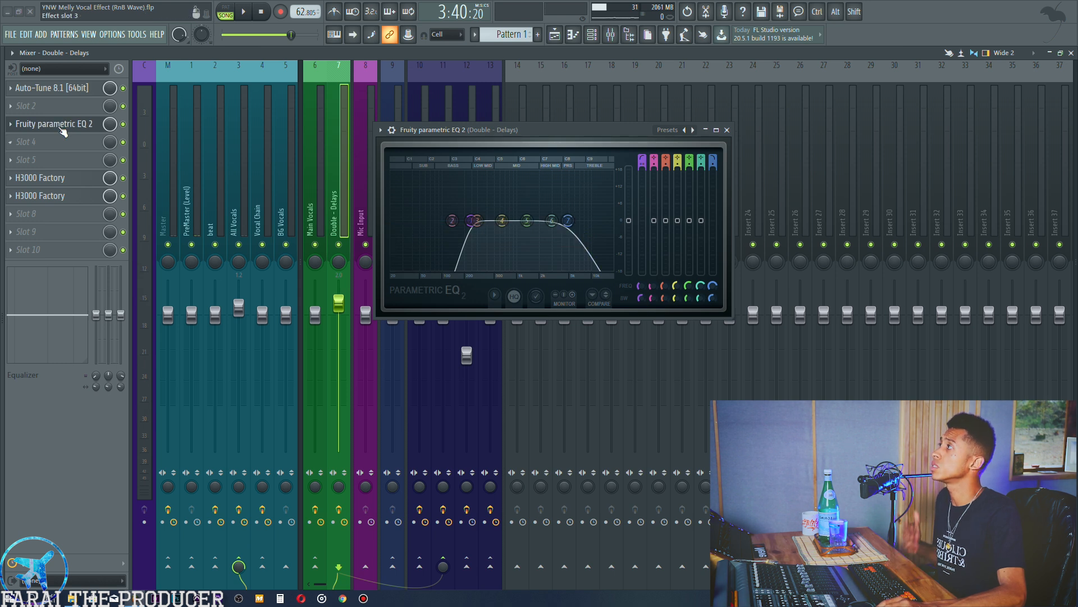
click(63, 126)
- Open both H3000 Factory instances on the Double - Delays track and place their windows side by side
click(72, 179)
click(70, 195)
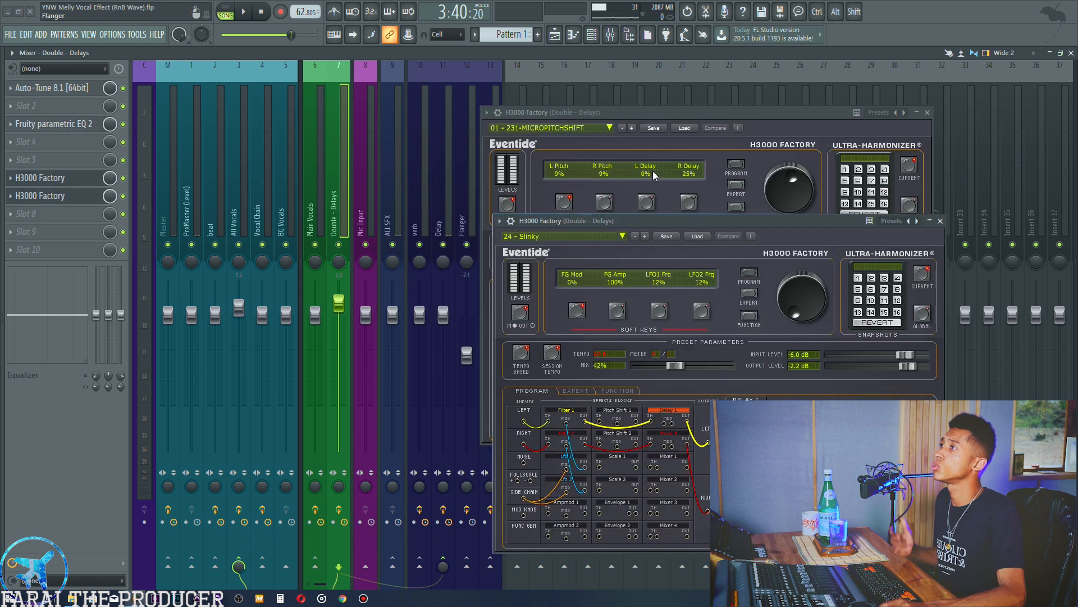
drag(686, 112, 378, 211)
mouse_move(669, 224)
mouse_down()
mouse_move(654, 203)
mouse_move(654, 212)
mouse_up()
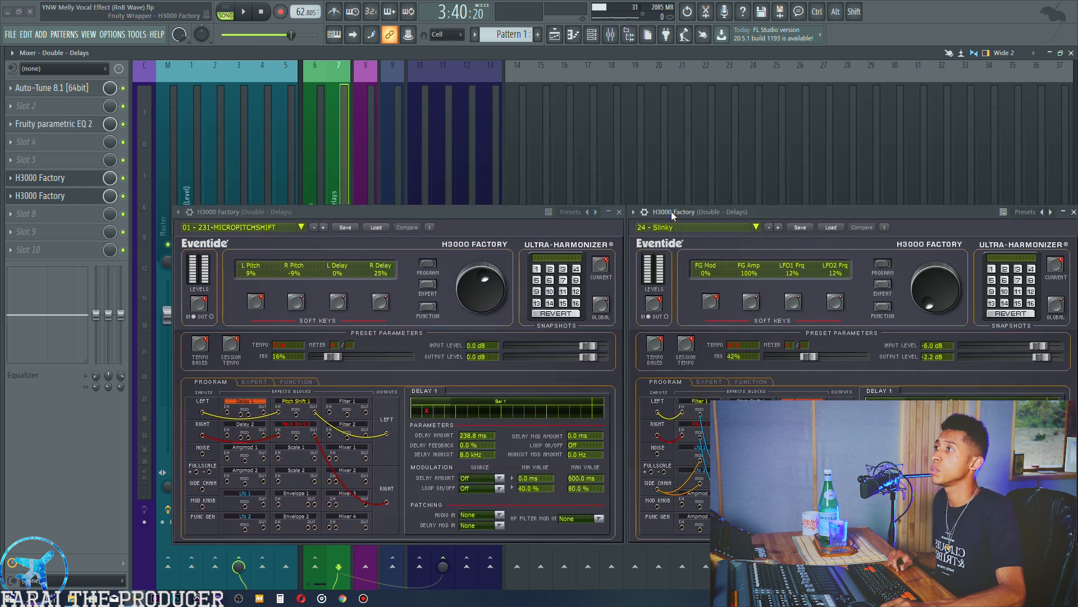
- Glance at the playlist, then examine the two H3000 Factory windows in the mixer and close both
click(555, 34)
scroll(500, 89, down, 10)
drag(450, 212, 439, 169)
click(599, 170)
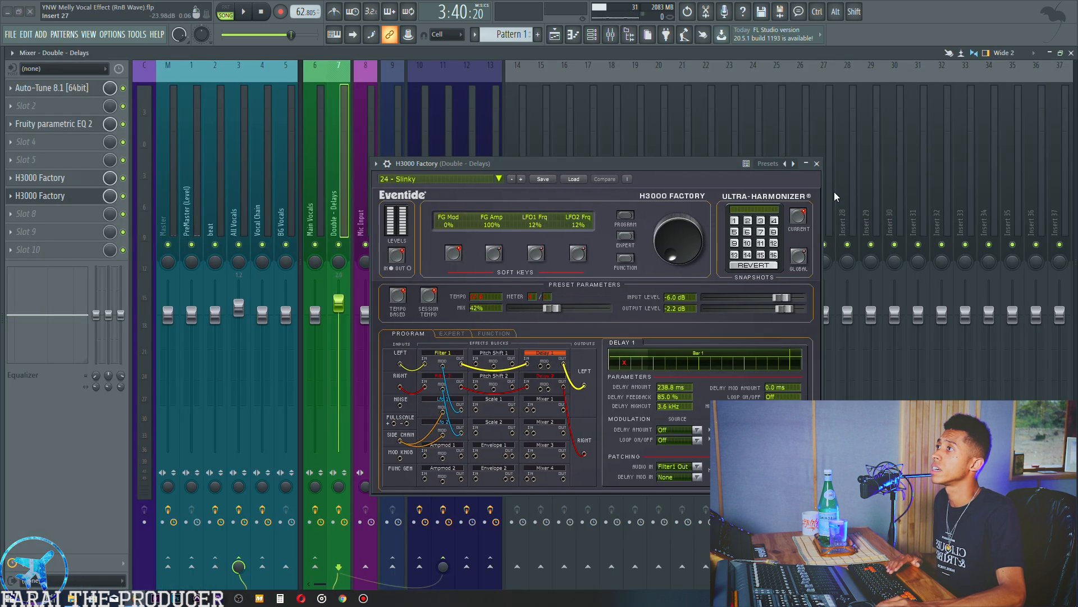
click(818, 163)
- In the playlist, solo the Double track and play its clip just after bar 60
click(554, 34)
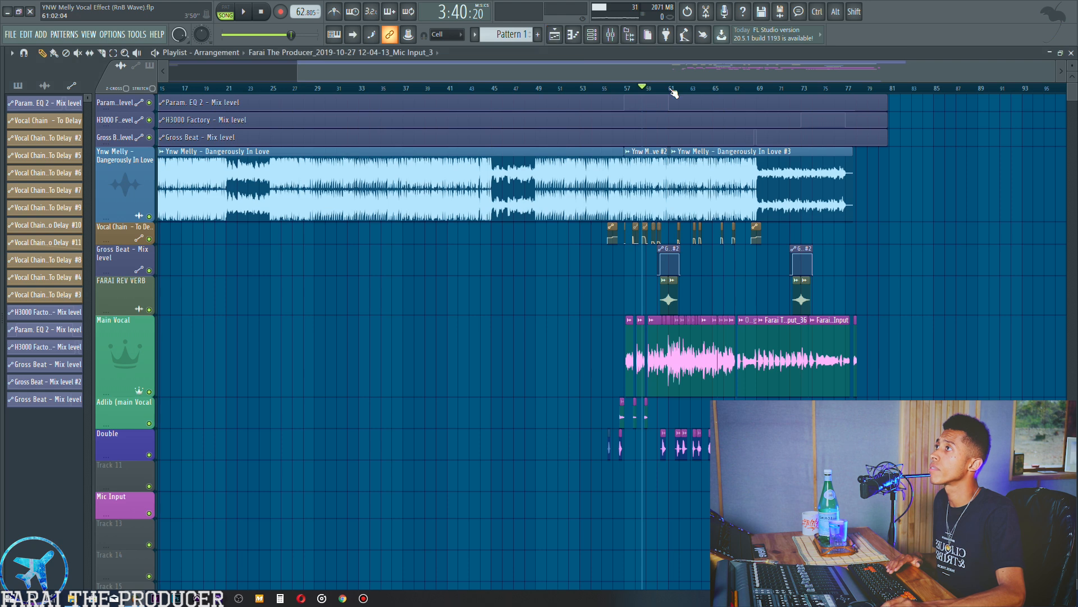
scroll(673, 93, up, 8)
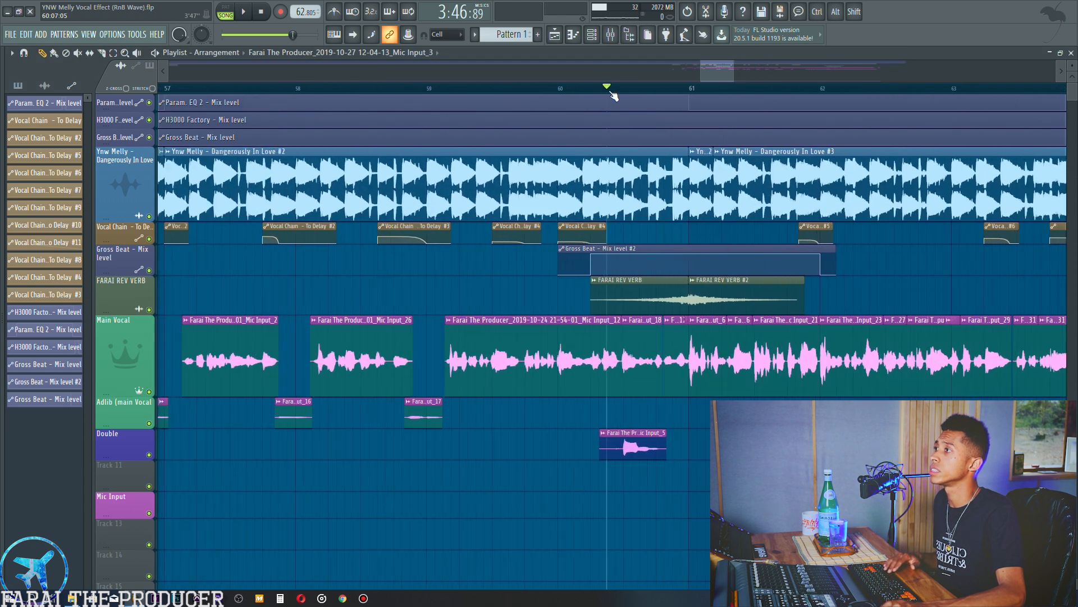
scroll(613, 95, up, 3)
ctrl+click(149, 454)
key(space)
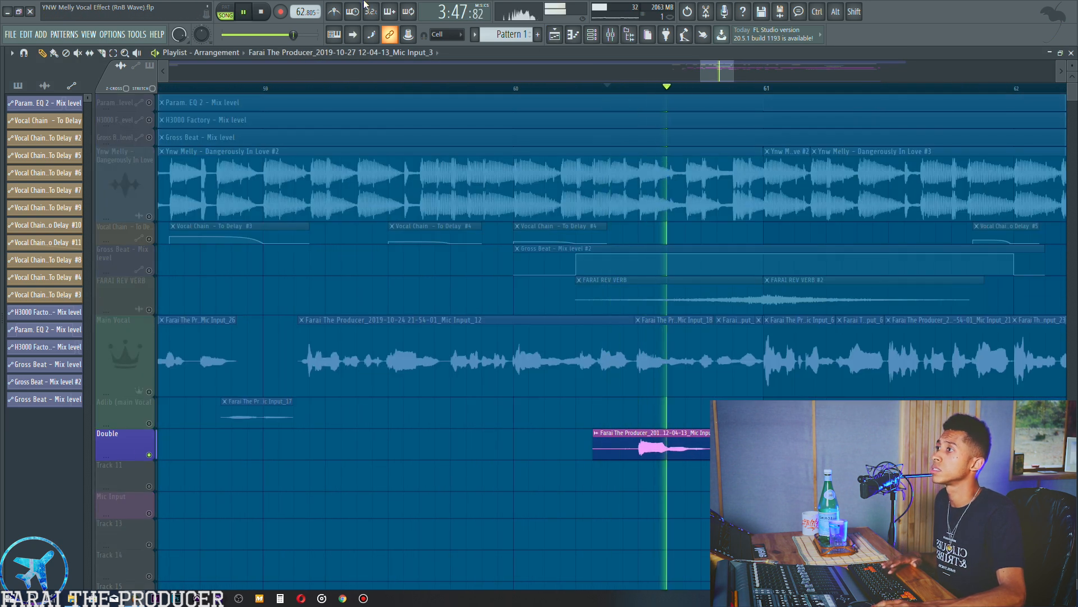
- Watch the Double - Delays levels in the mixer during playback, then return to a wider view of the Double clips in the playlist
click(610, 35)
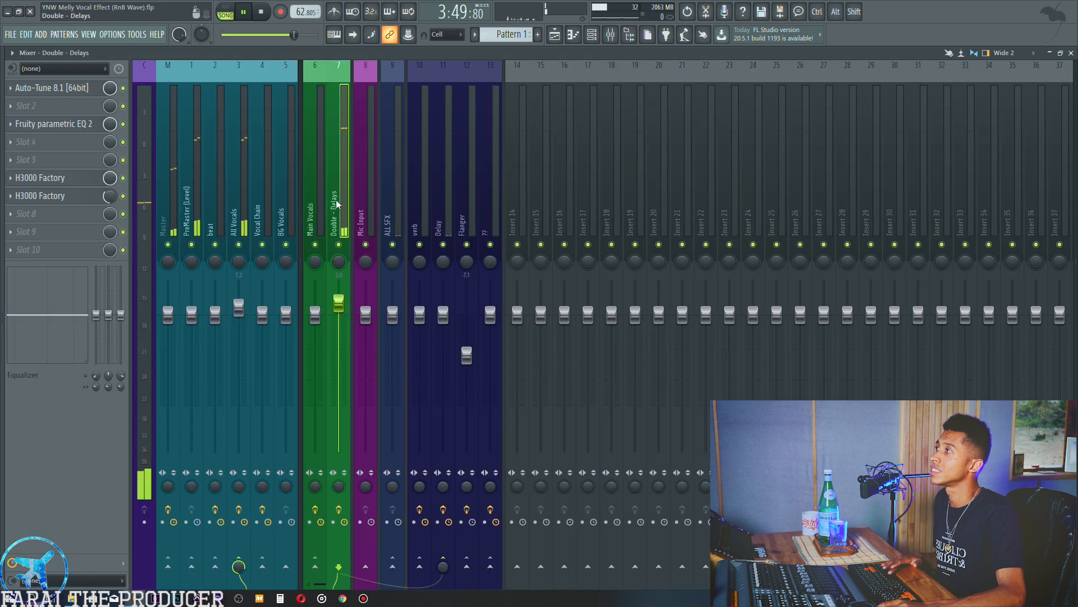
click(555, 35)
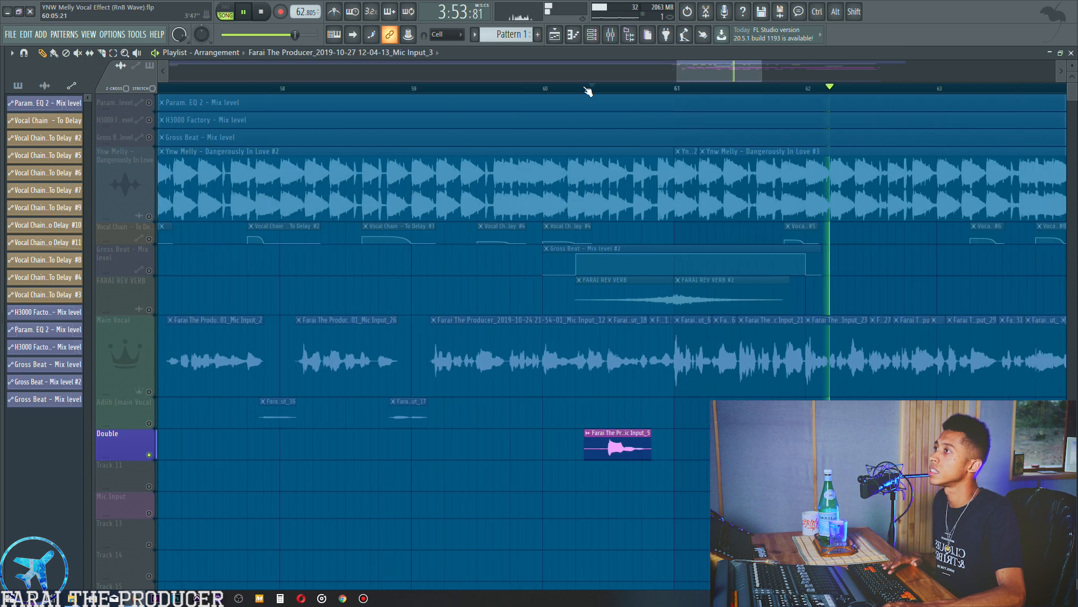
scroll(585, 90, down, 3)
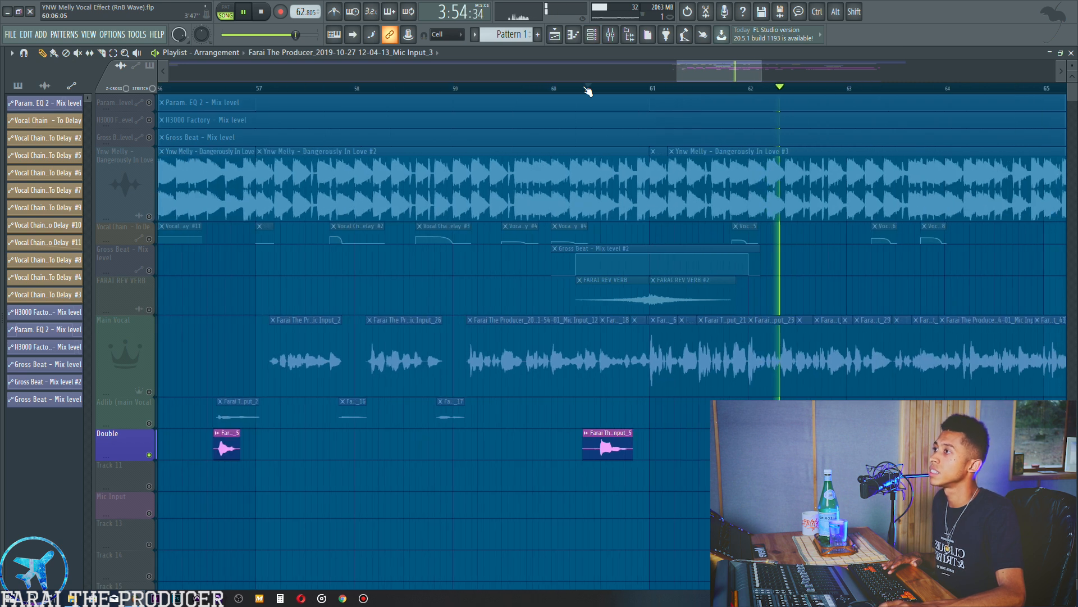
- Unsolo the Double track and follow the full mix past bar 62 in the playlist, checking the mixer levels during playback
right_click(150, 456)
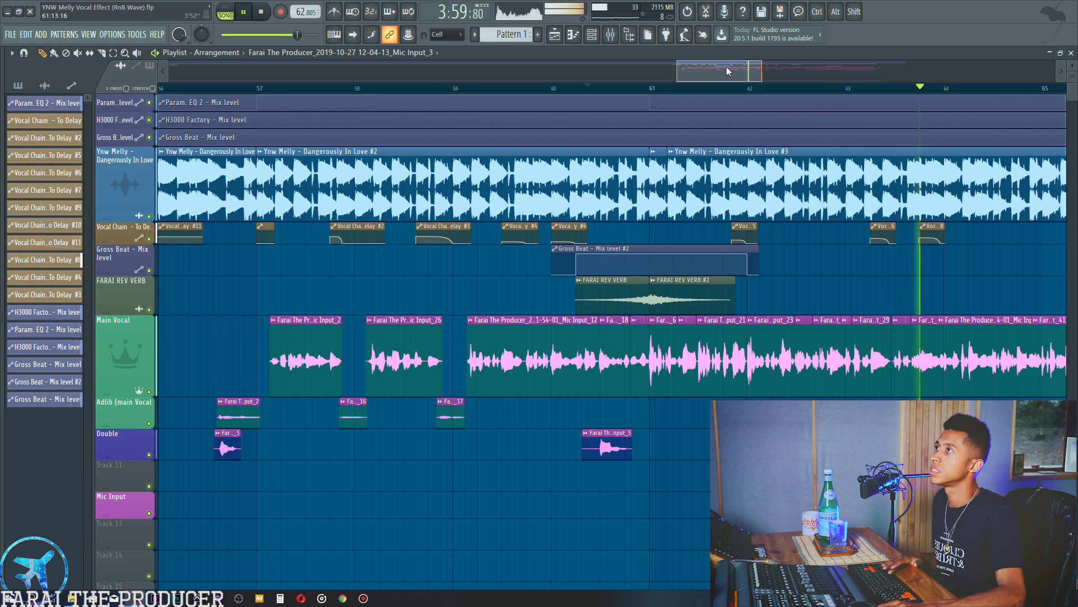
drag(726, 67, 778, 67)
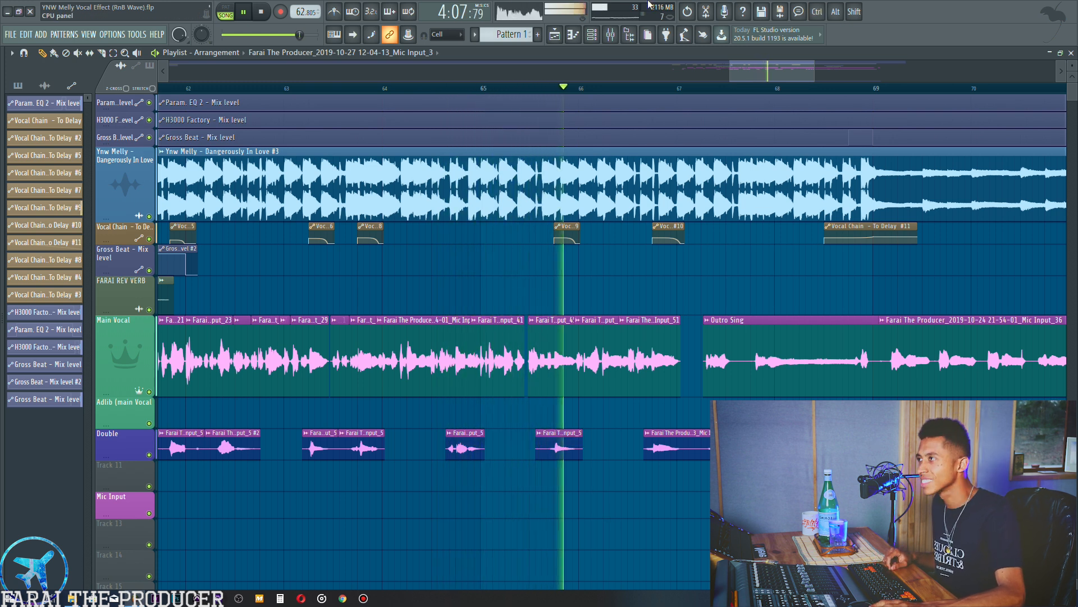
click(611, 37)
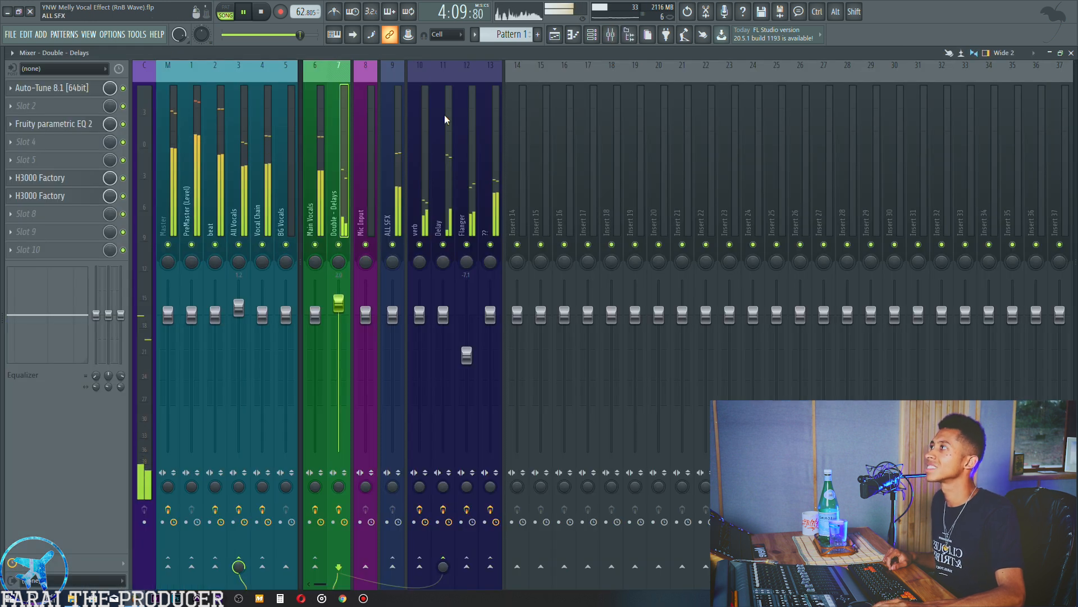
click(556, 36)
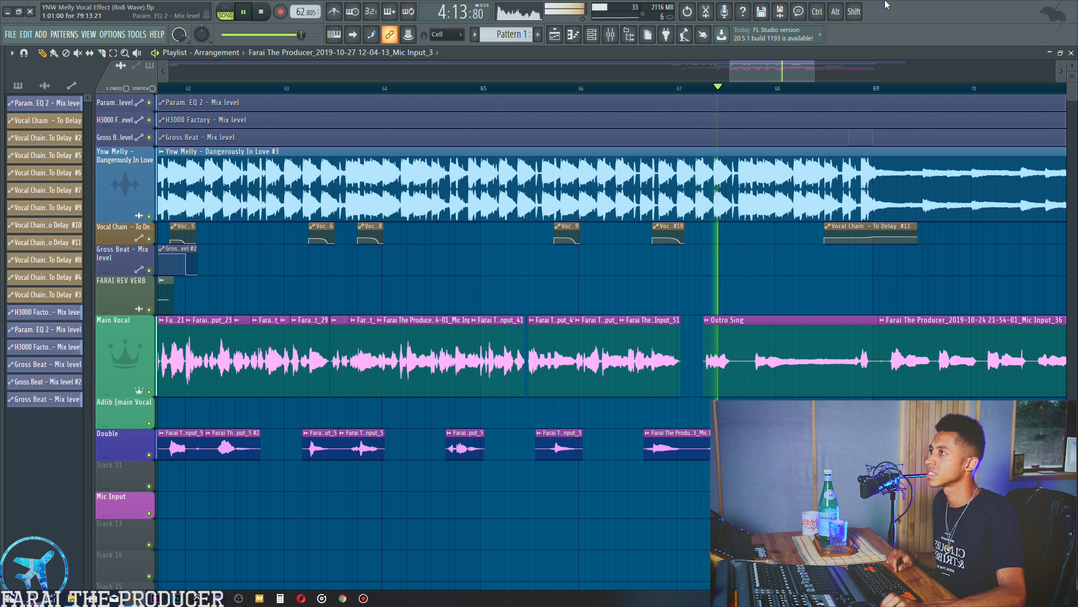
- Replay the passage just after bar 67 where the Double clip overlaps the Outro Sing clip, and stop playback
scroll(760, 90, up, 5)
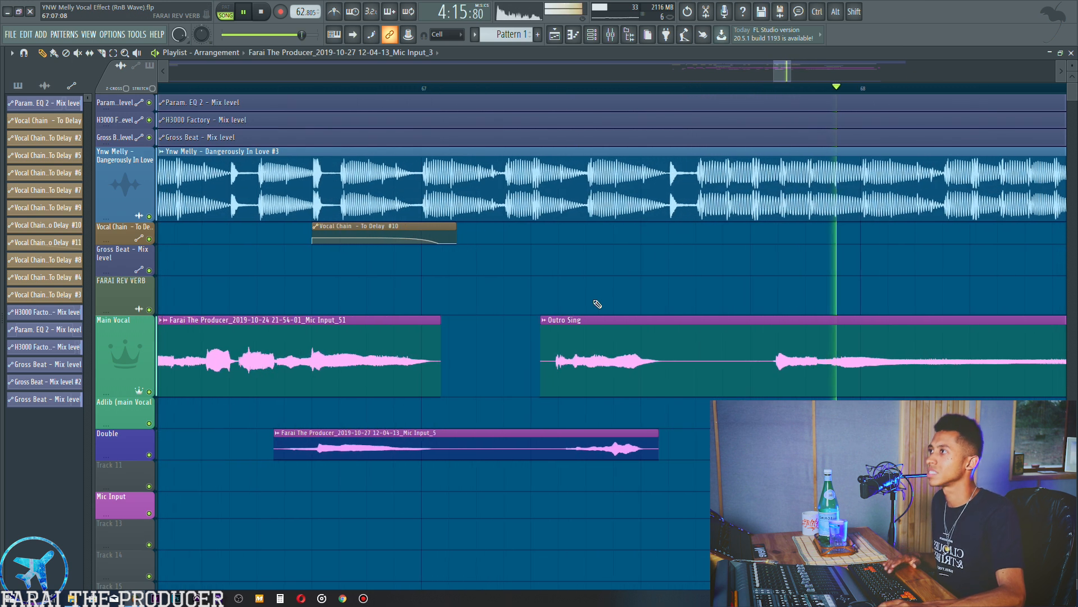
key(space)
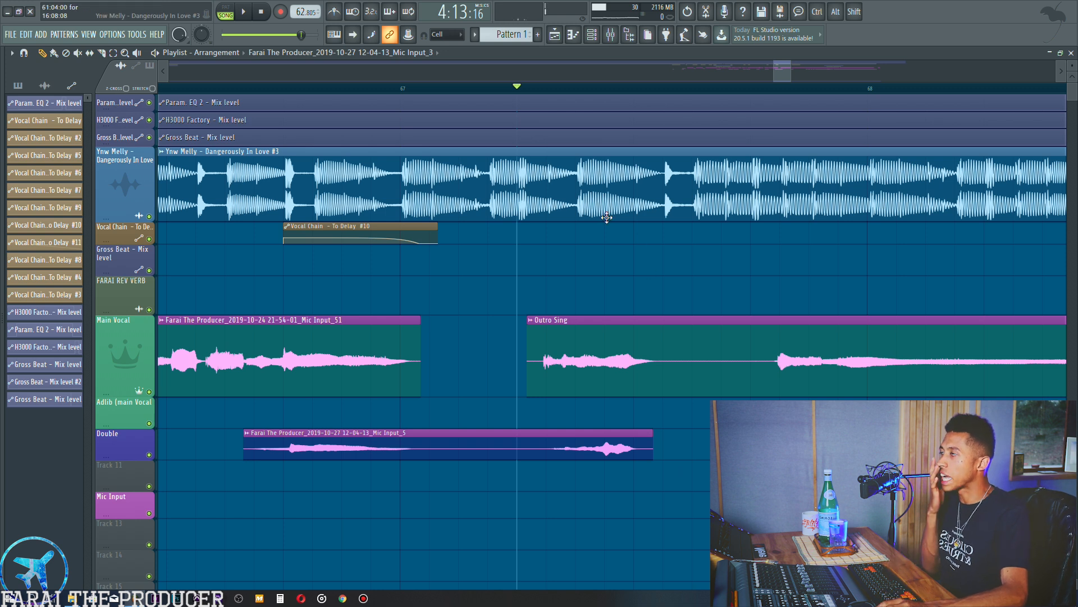
key(space)
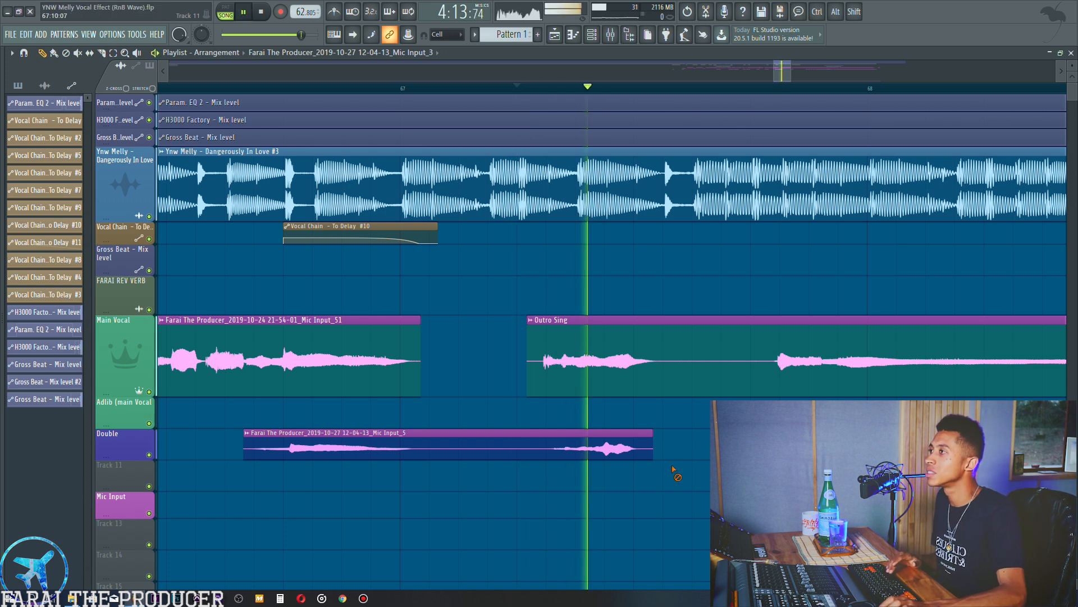
key(space)
scroll(787, 96, down, 3)
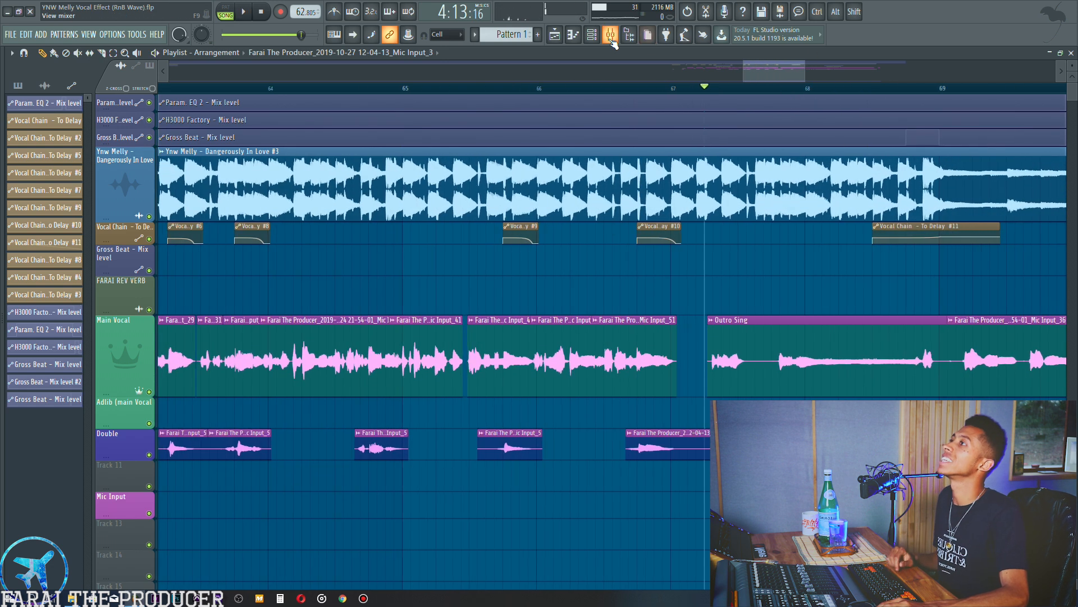
- Select the beat track in the mixer to inspect its effect slots, and return to the full arrangement in the playlist
key(F9)
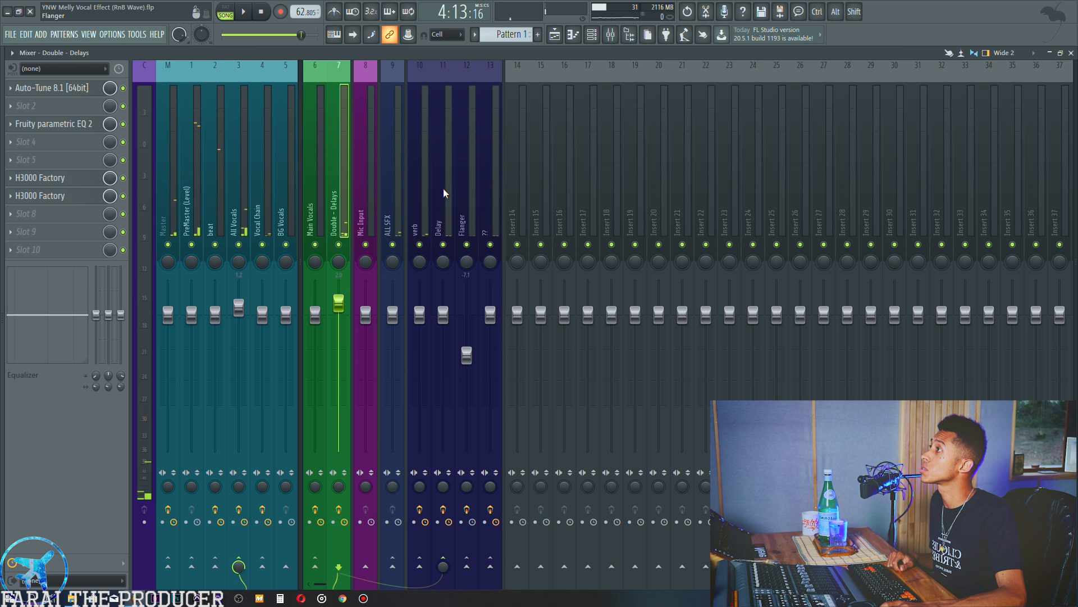
click(463, 197)
click(211, 219)
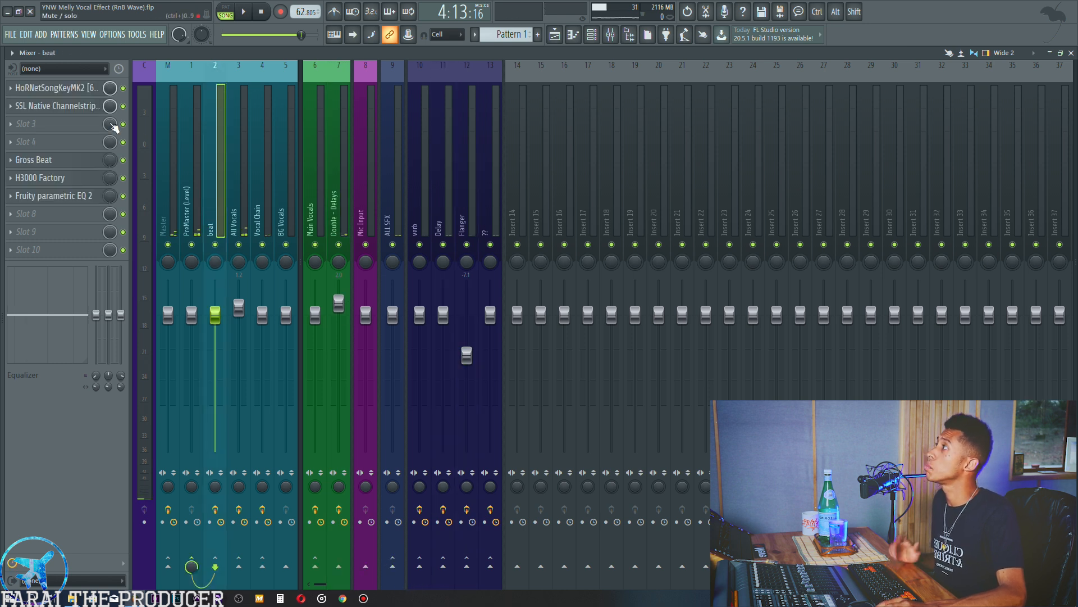
click(554, 34)
scroll(754, 178, down, 4)
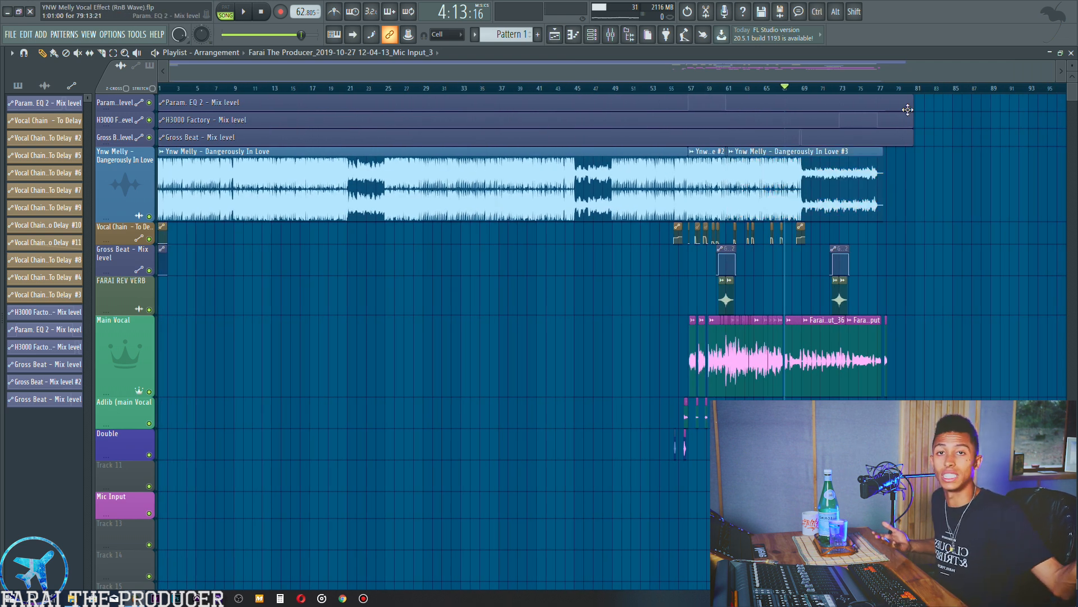
- Open the SSL Native Channelstrip on the beat track in the mixer, examine its settings and close it
click(612, 35)
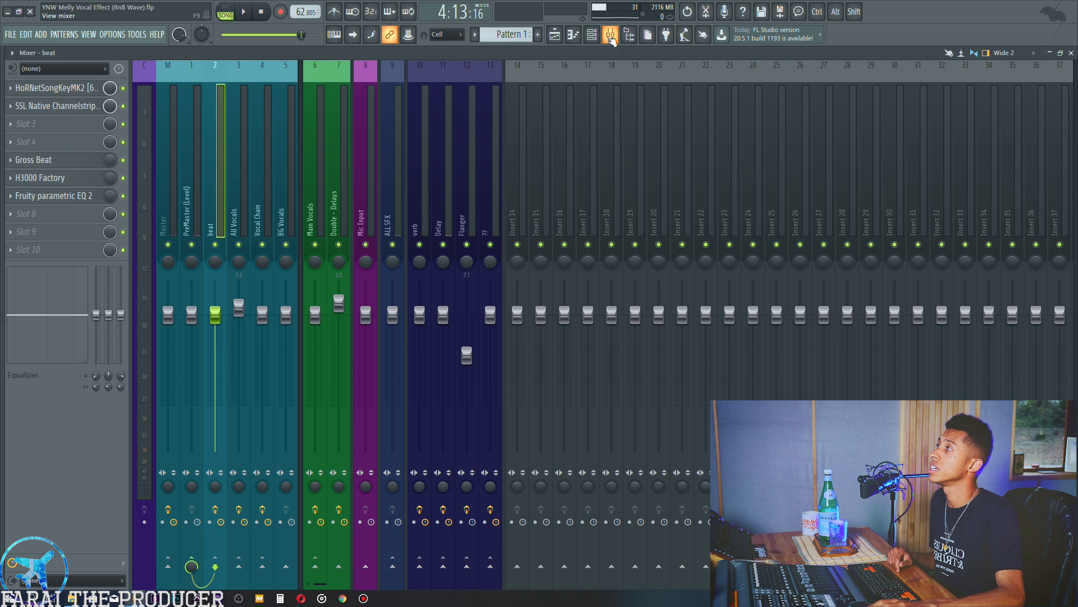
click(73, 111)
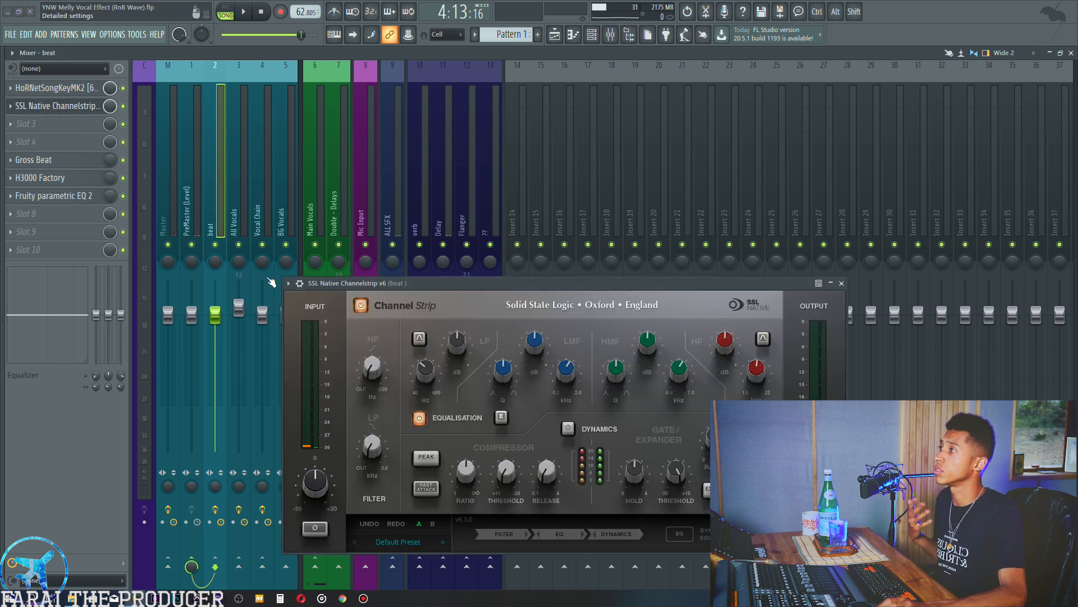
click(67, 108)
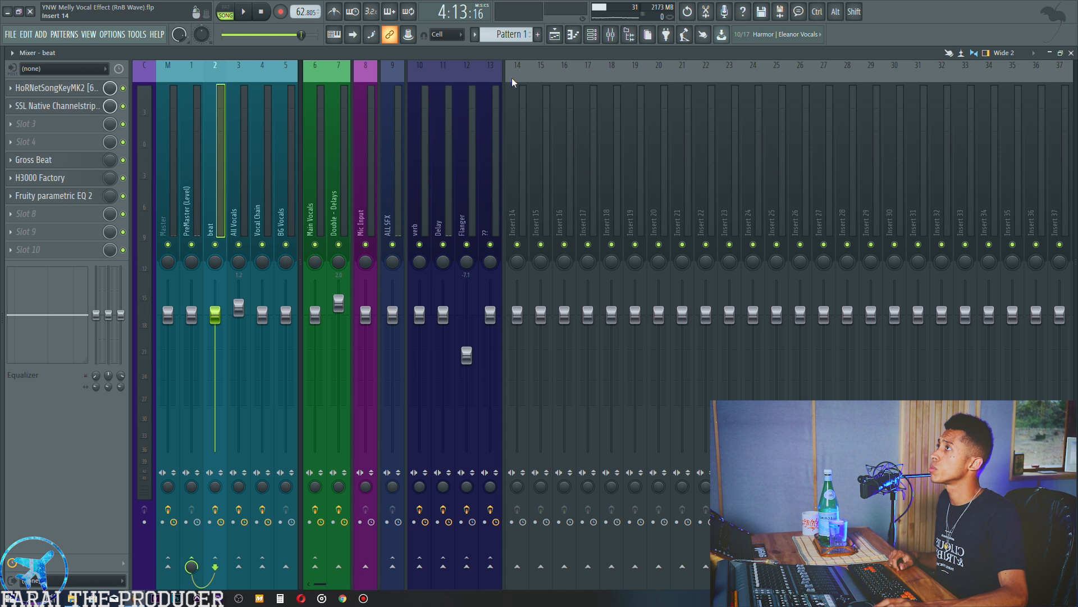
- In the playlist, play the beat from bar 57 and from bar 49, and stop with the view around bar 57
click(556, 39)
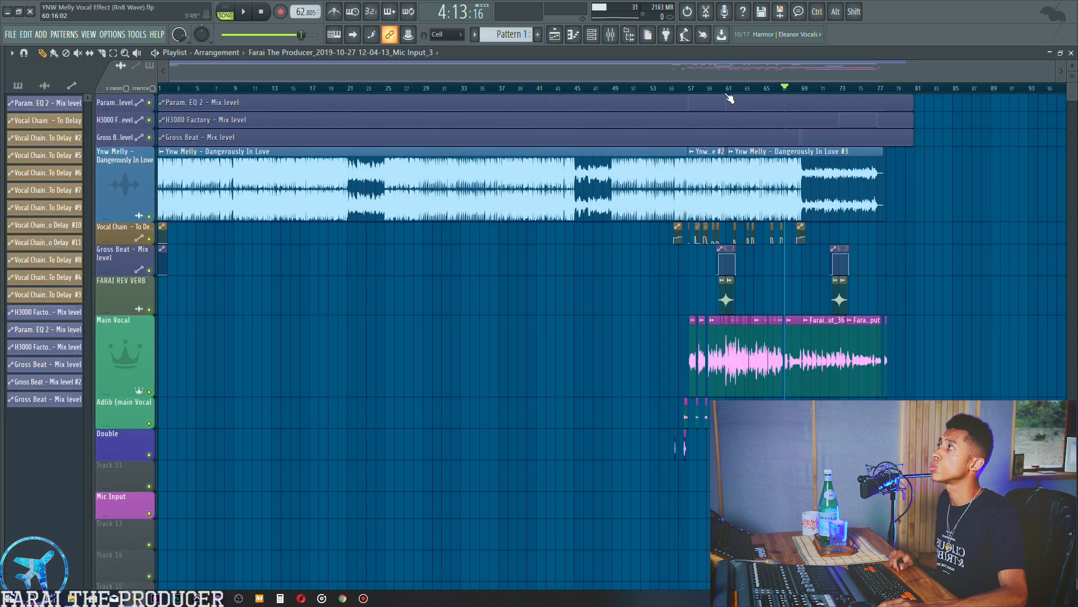
scroll(727, 96, up, 5)
click(649, 90)
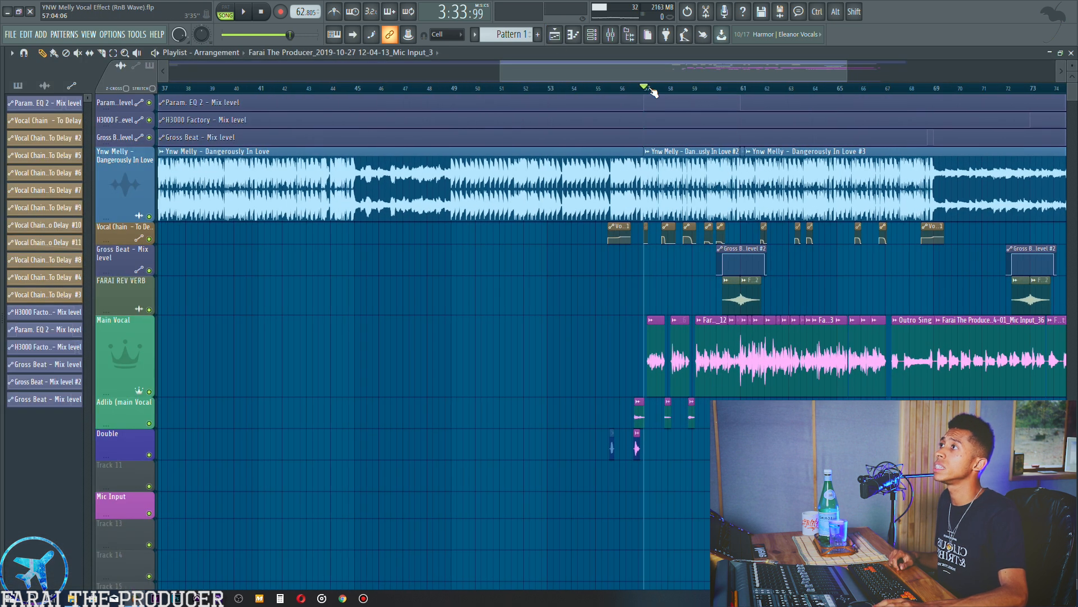
key(space)
click(453, 90)
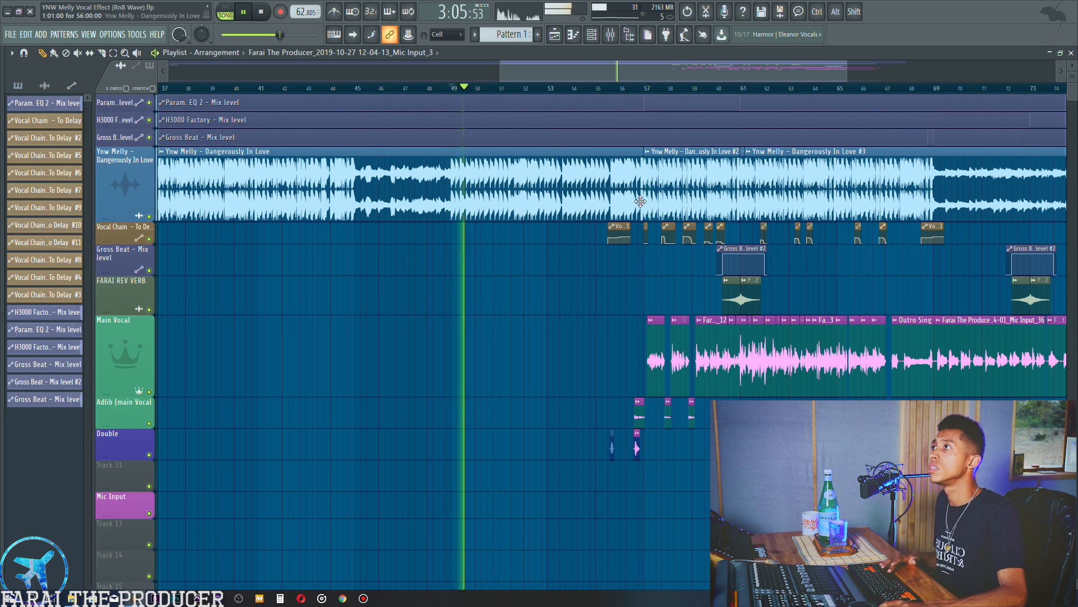
key(space)
scroll(650, 86, up, 4)
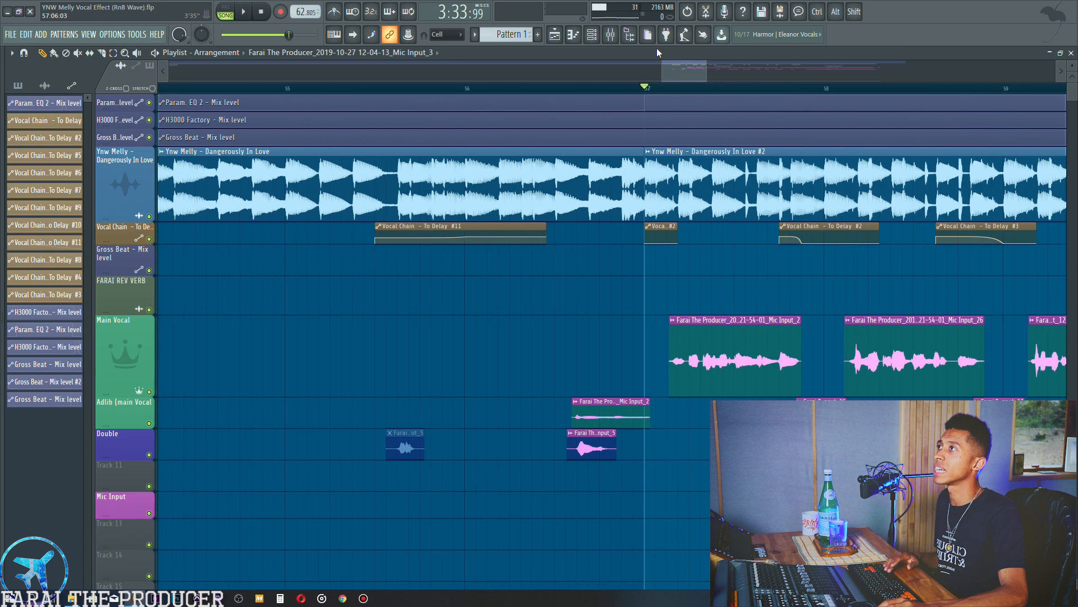
- Watch the beat track's Fruity parametric EQ 2 during playback from bar 57, close it and stop playback in the playlist
click(612, 35)
click(65, 196)
key(space)
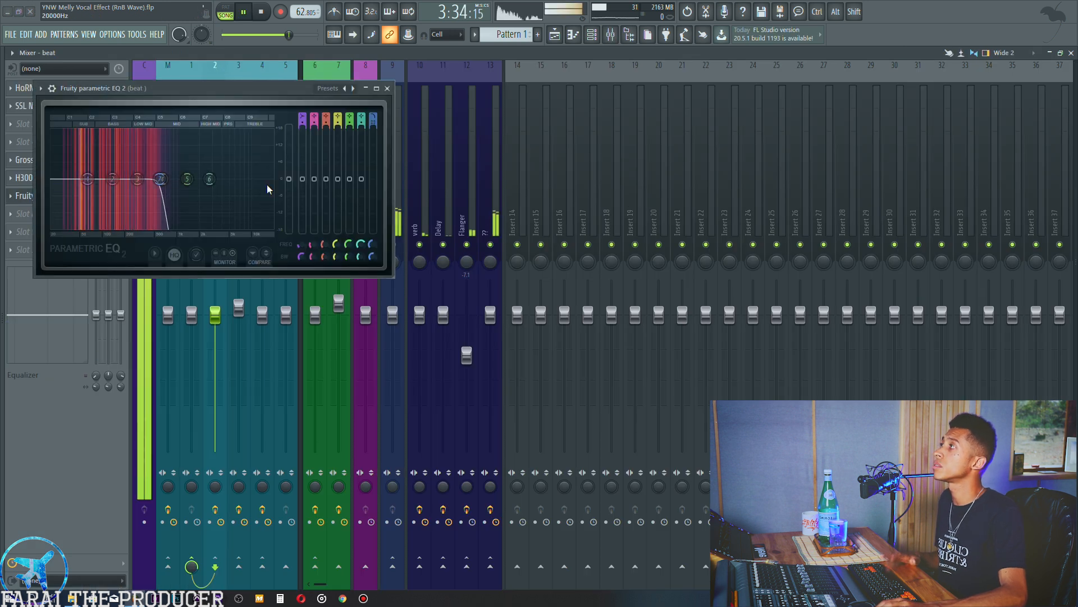
drag(169, 103, 606, 142)
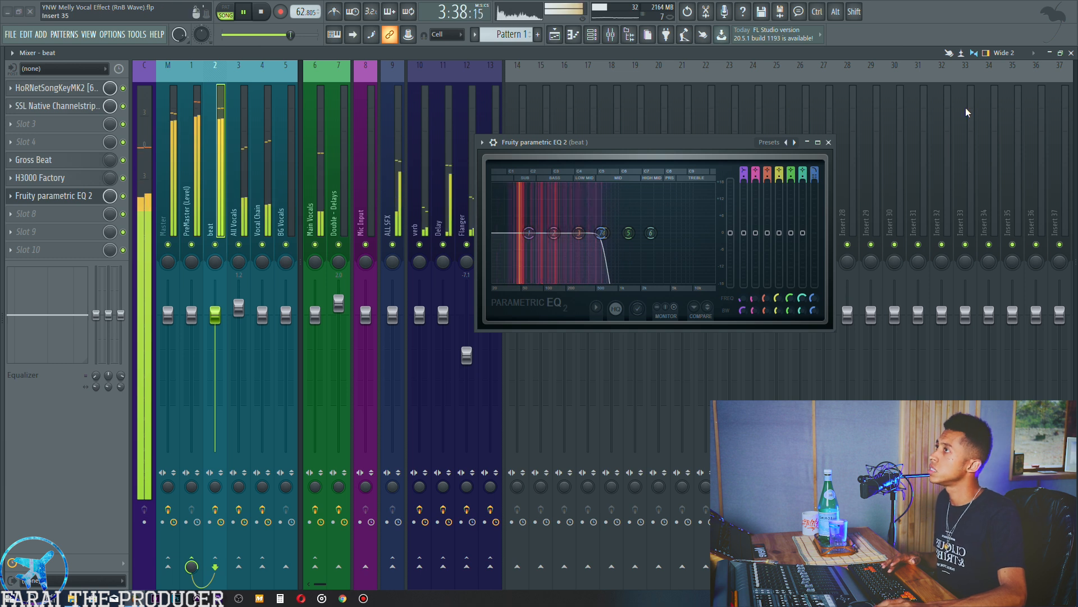
click(829, 144)
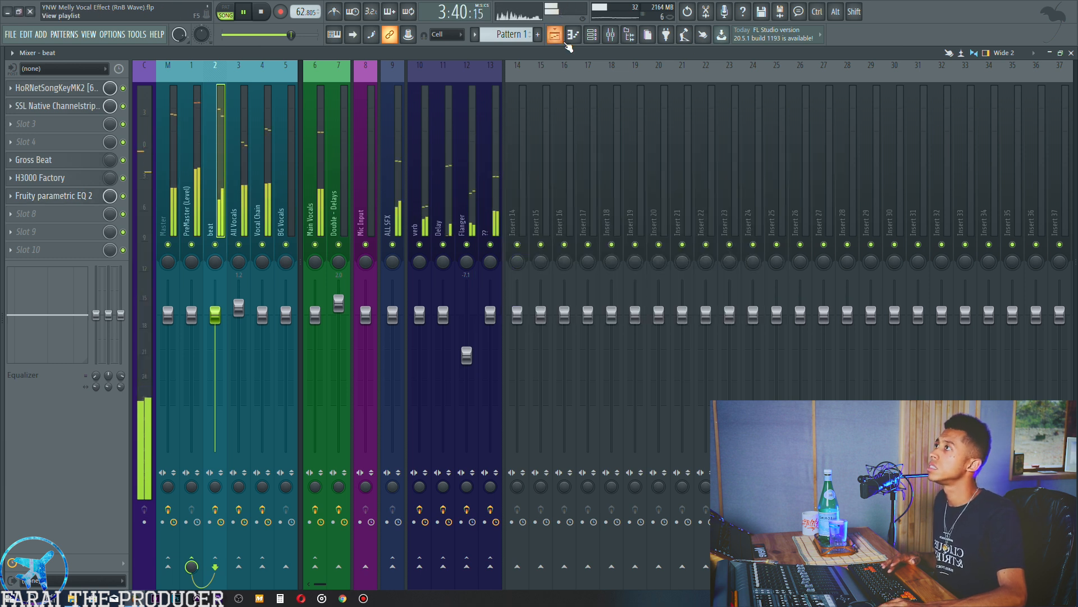
click(554, 35)
key(space)
- Place the playhead at bar 68, watch the beat track's Gross Beat Vinyl Stop effect during playback, close it and stop playback in the playlist
drag(657, 73, 734, 77)
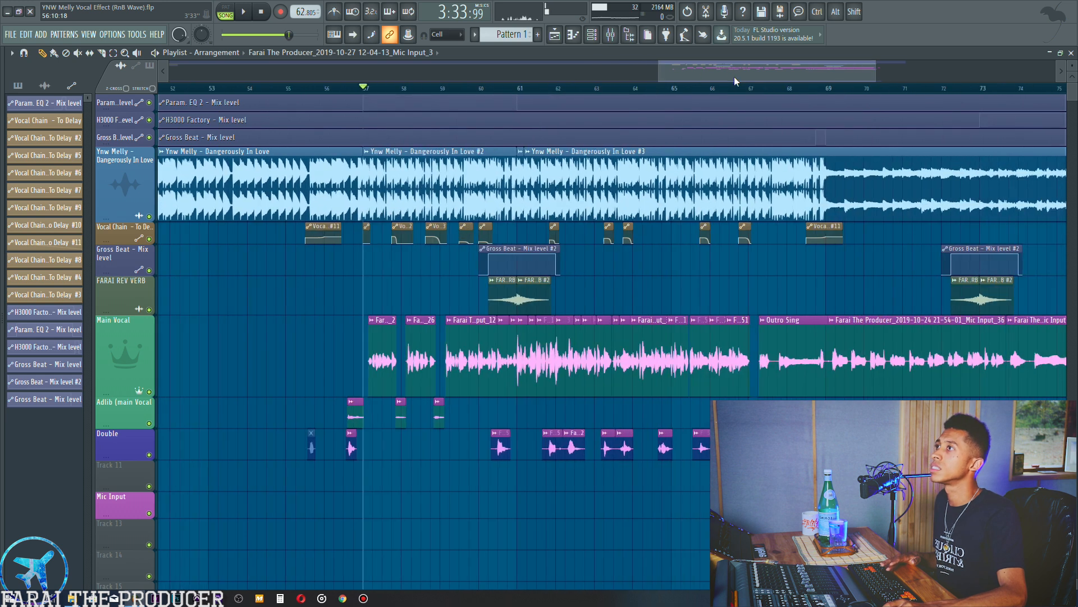
click(737, 89)
scroll(737, 89, up, 5)
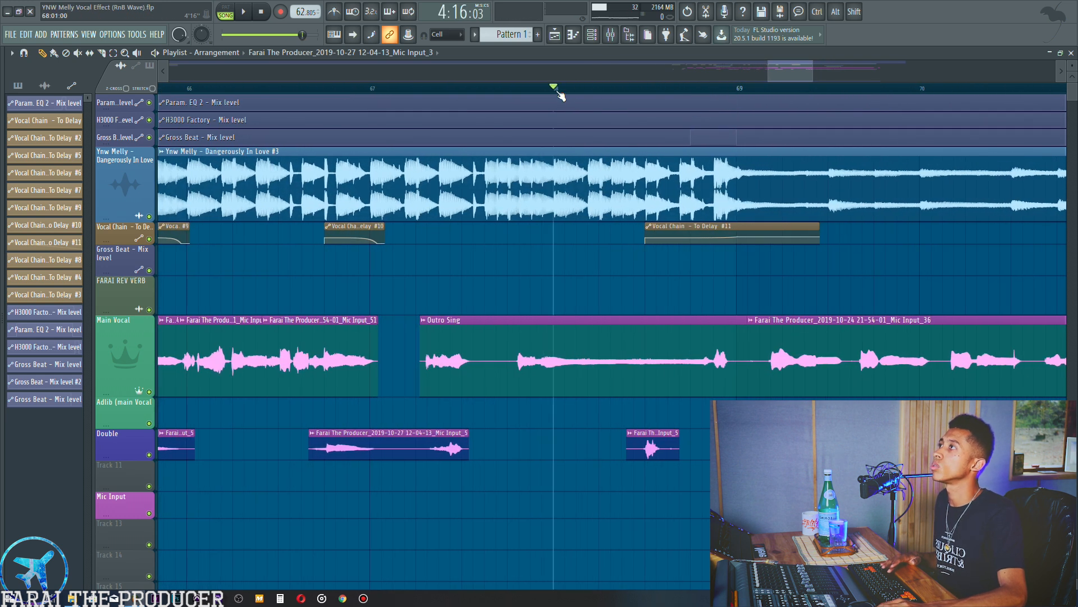
click(620, 35)
click(72, 162)
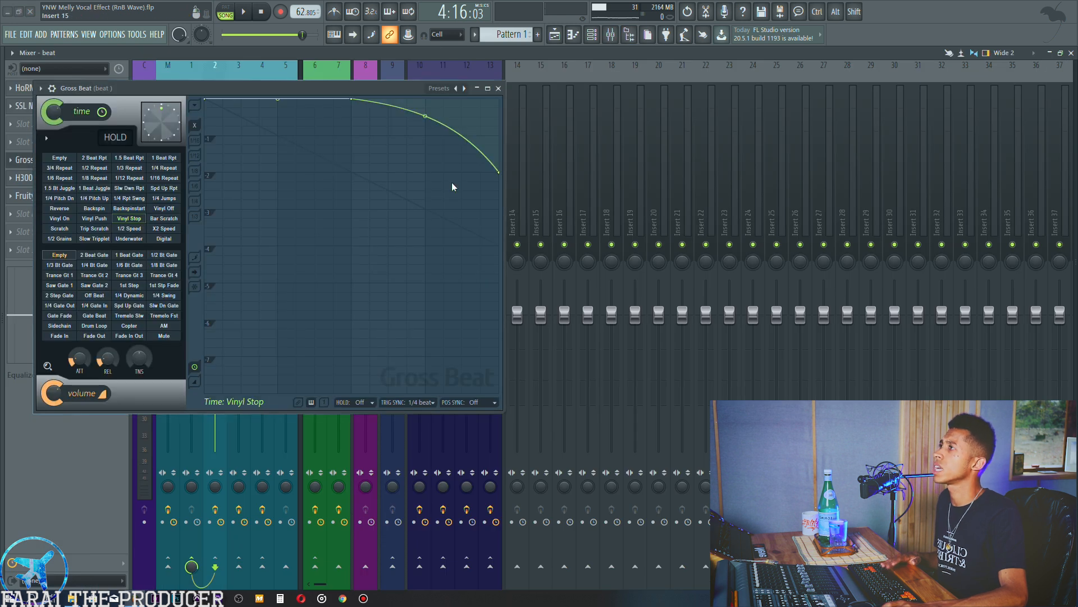
drag(287, 88, 560, 129)
key(space)
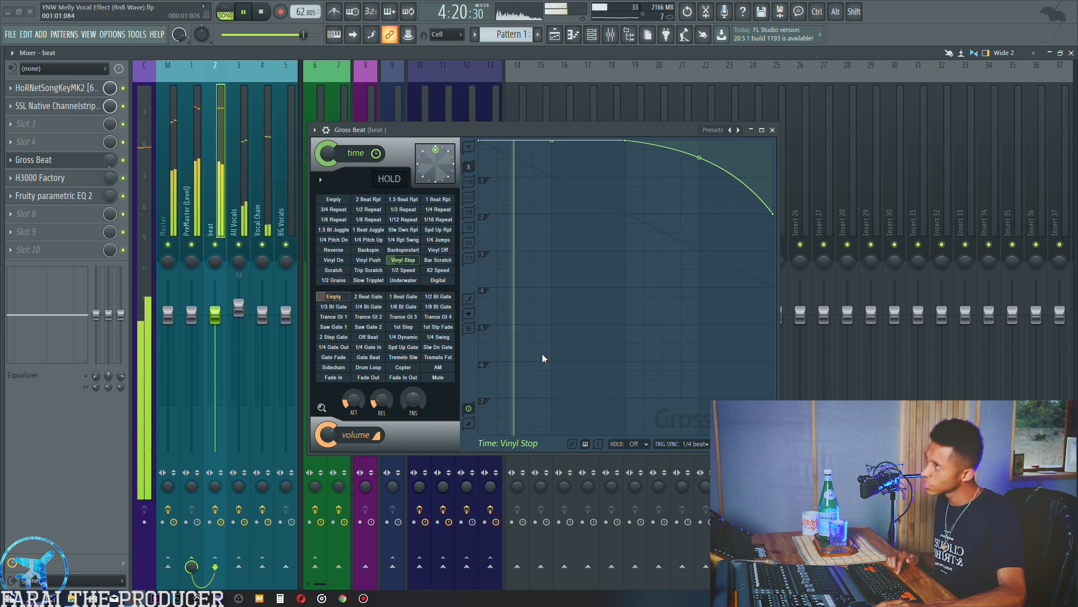
click(773, 130)
click(554, 34)
key(space)
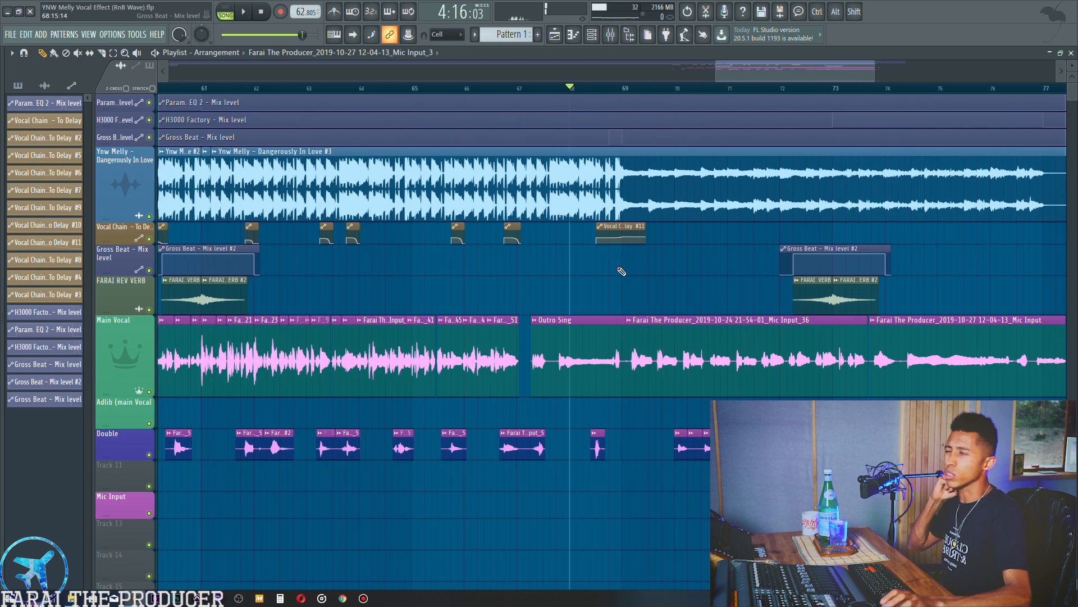
- Open the beat track's H3000 Factory, keep its window over the playlist and play the section around bar 73
click(617, 35)
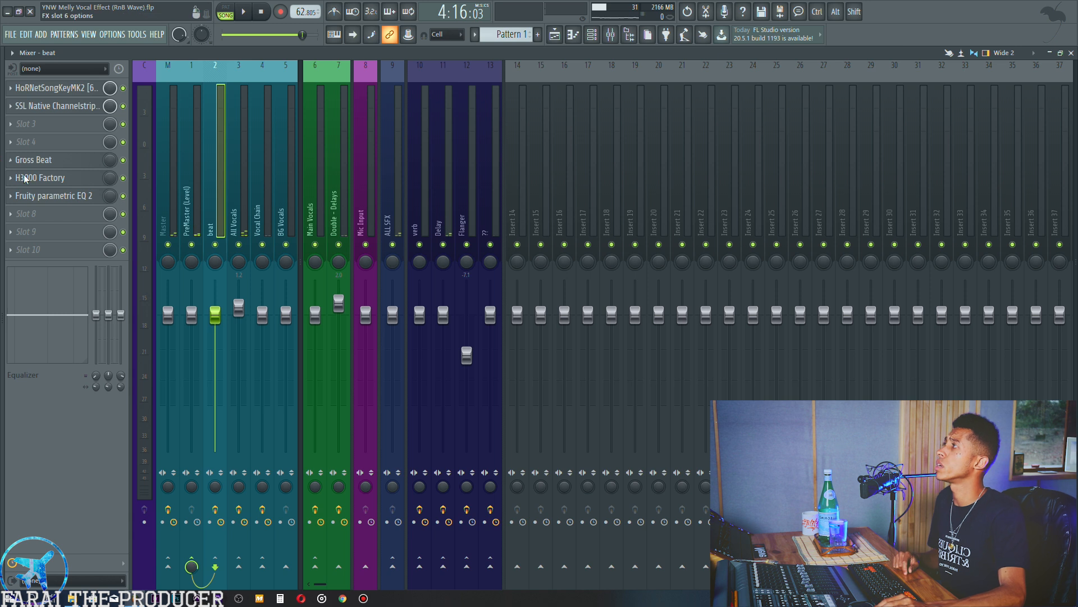
click(78, 177)
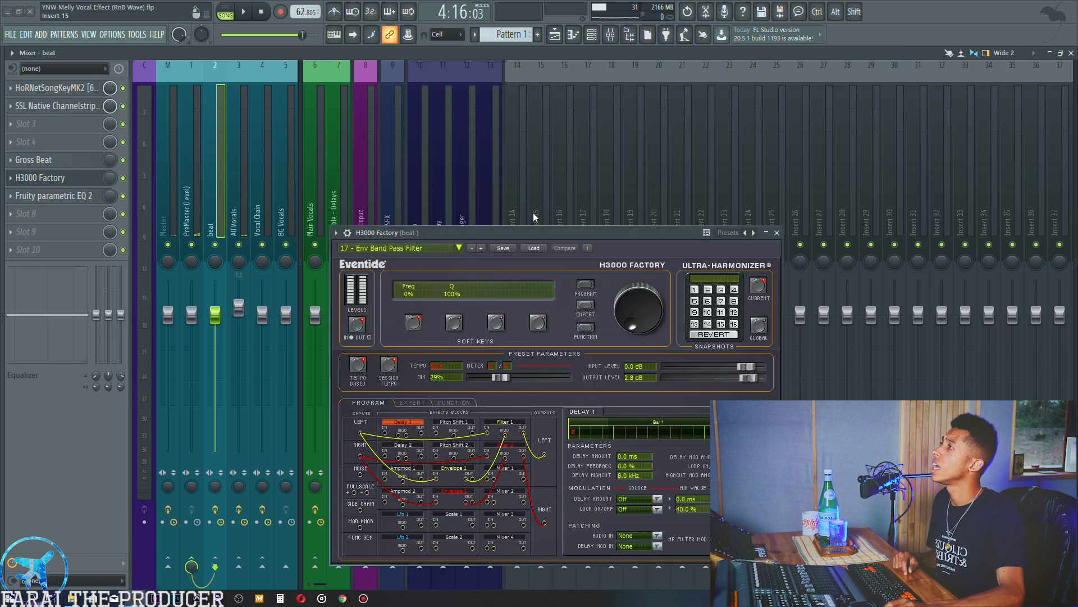
click(555, 36)
drag(477, 232, 491, 205)
key(space)
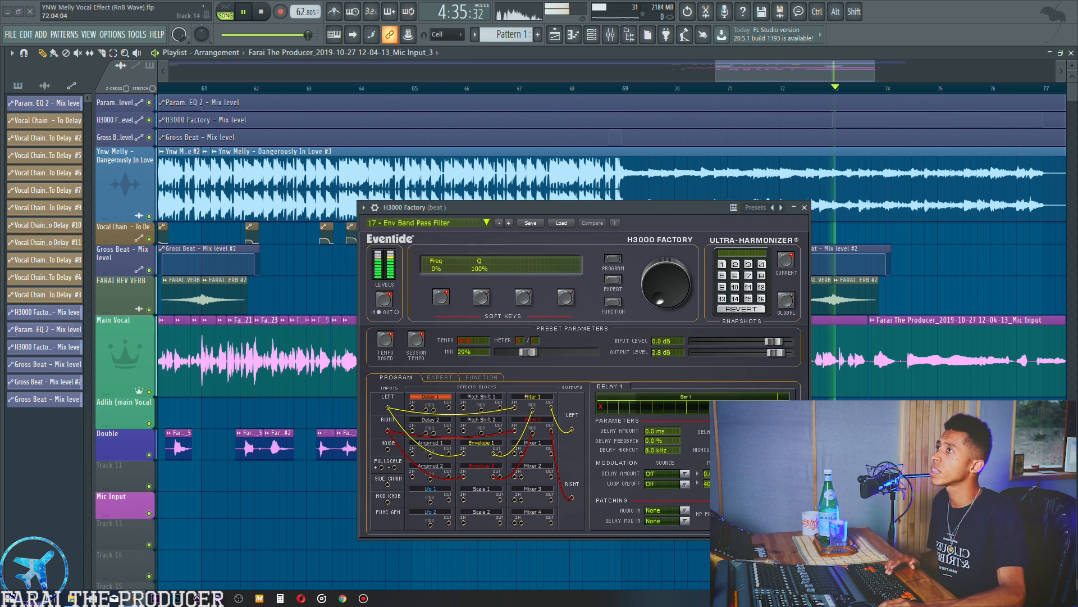
- Solo the Ynw Melly - Dangerously In Love track, listen with the H3000 Factory's Mix at 100%, and stop playback
ctrl+click(149, 217)
click(611, 35)
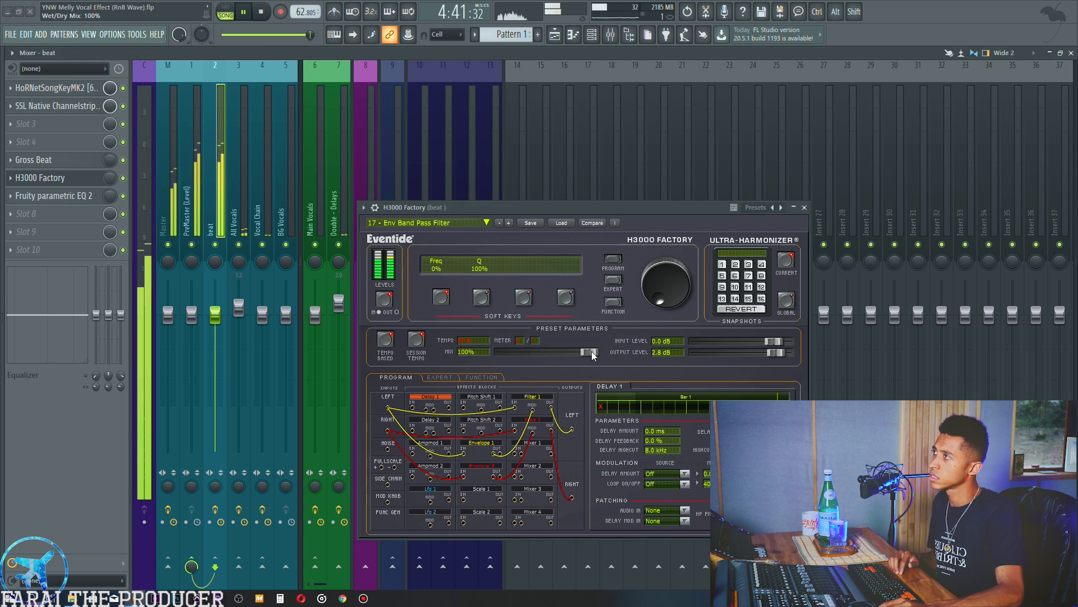
click(555, 35)
key(space)
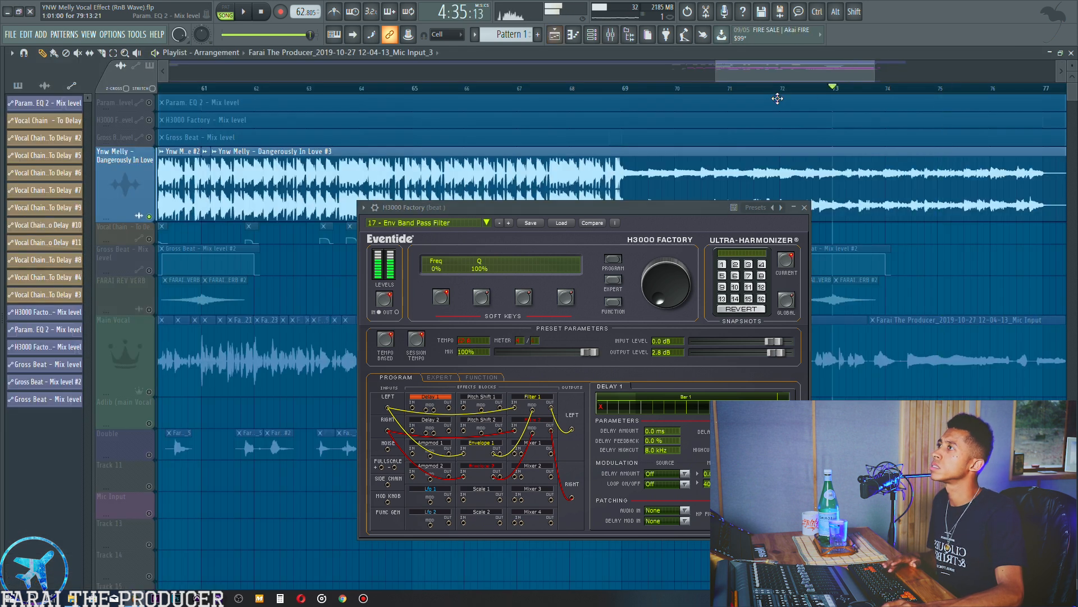
- Enable the H3000 Factory - Mix level automation track alongside the soloed beat, play it and lower the plugin's Mix
click(148, 119)
key(space)
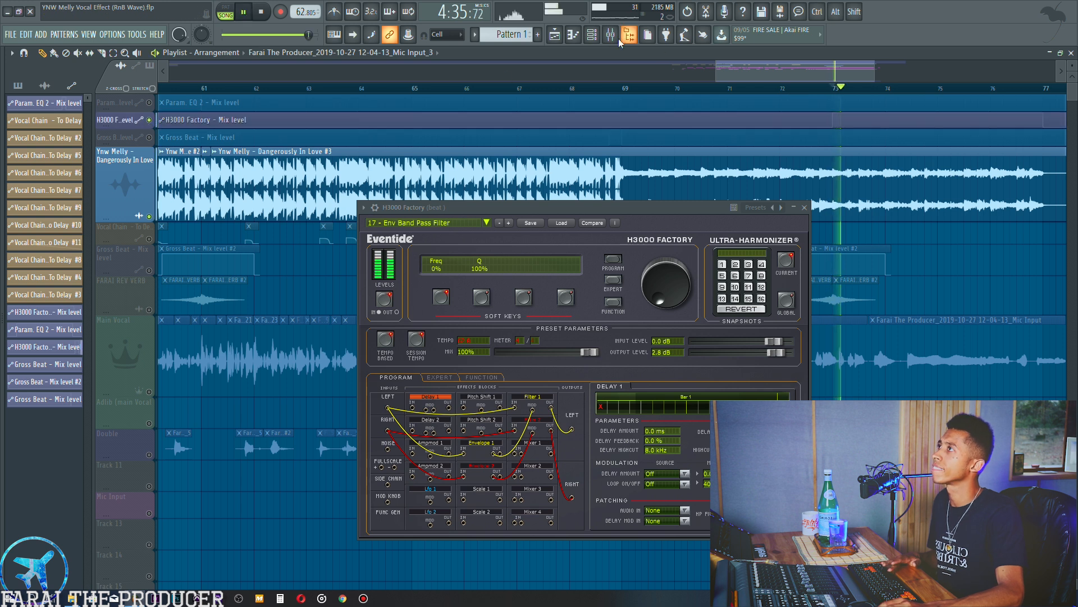
drag(584, 352, 529, 397)
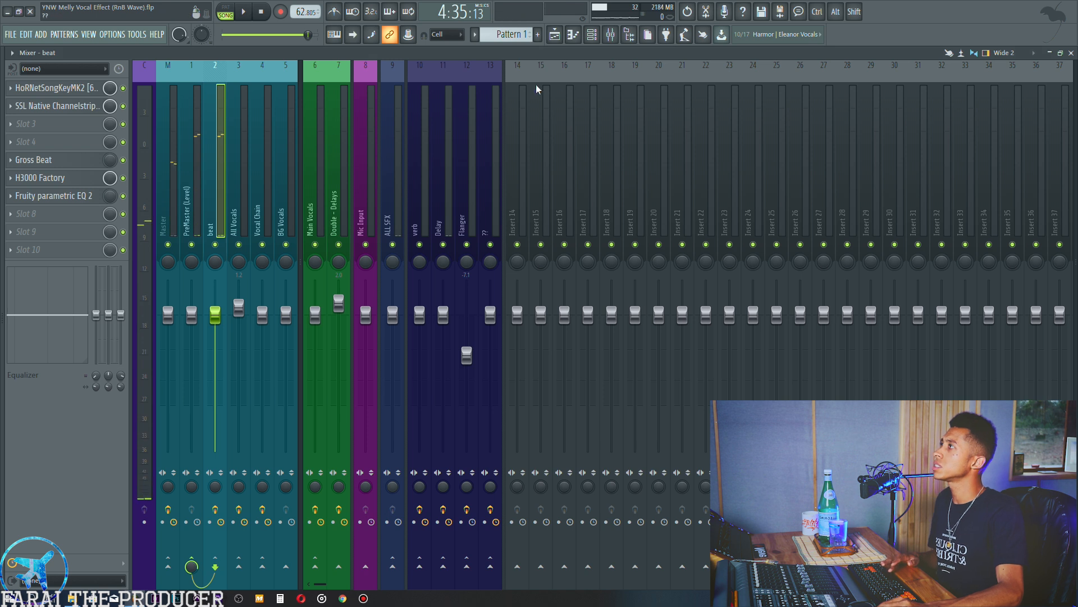
- Re-enable all playlist tracks and play the full mix from about bar 73
key(F5)
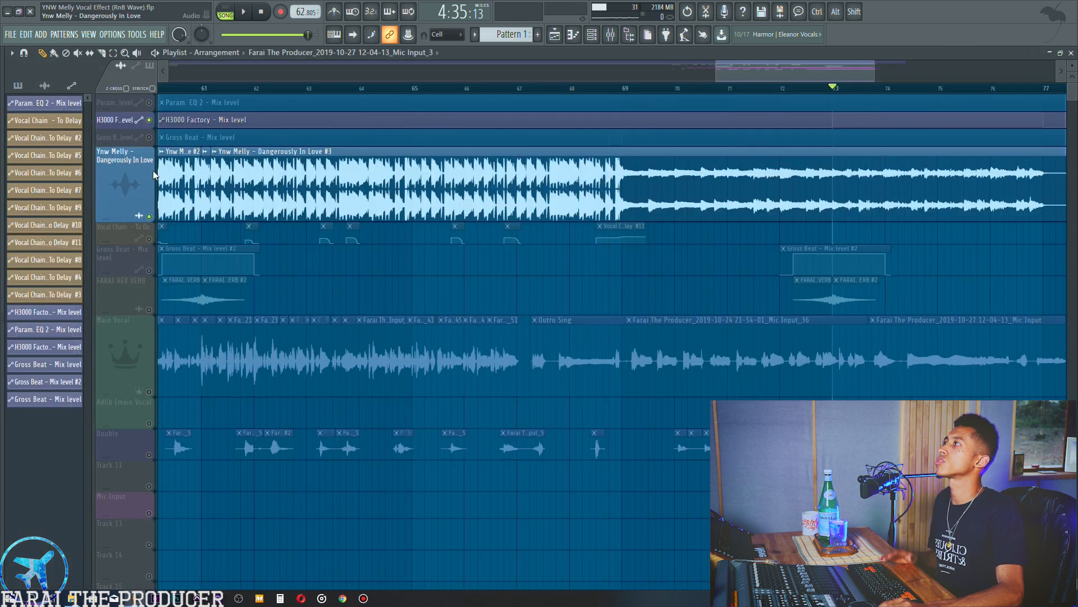
ctrl+click(149, 120)
key(space)
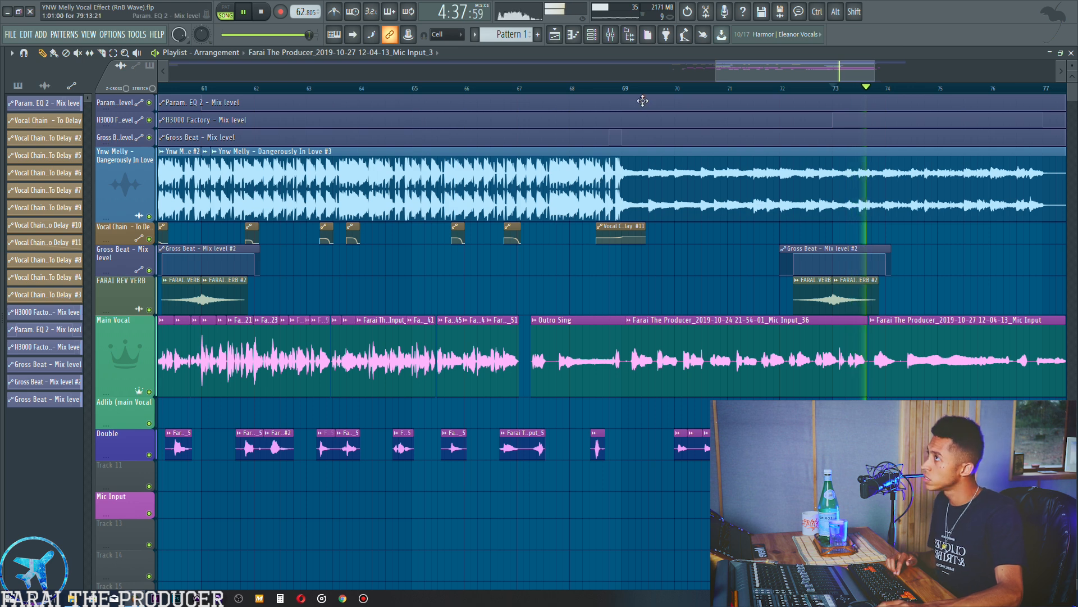
- Stop the full-mix playback and view the outro section of the playlist around bars 65 to 79
scroll(643, 94, down, 1)
scroll(644, 94, down, 2)
key(space)
scroll(790, 96, up, 4)
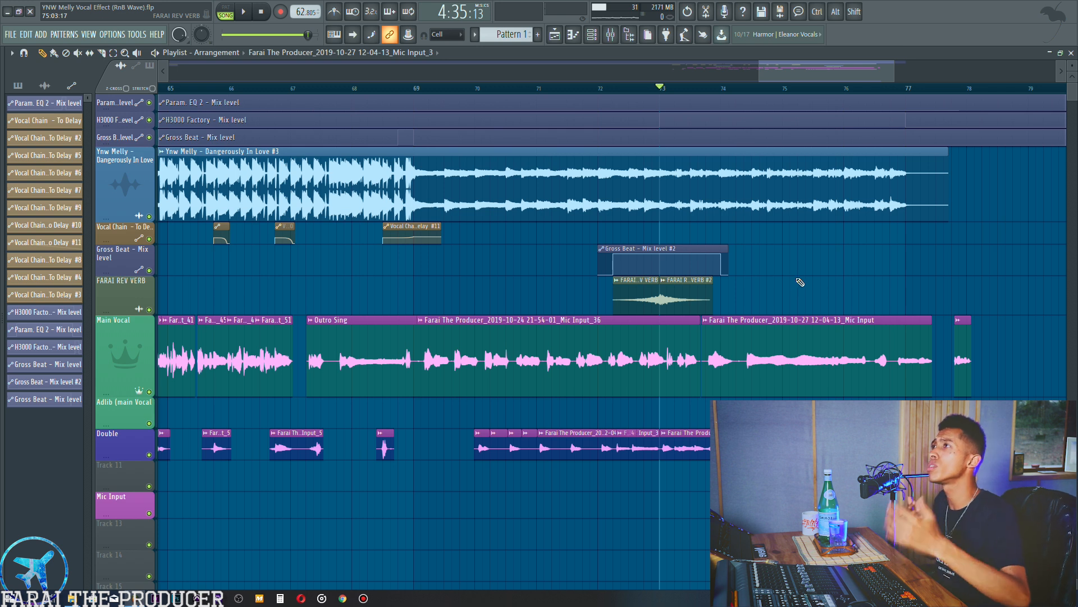
- Inspect the first H3000 Factory on the mixer's Double - Delays track, close it and select the BG Vocals track
click(611, 36)
click(333, 200)
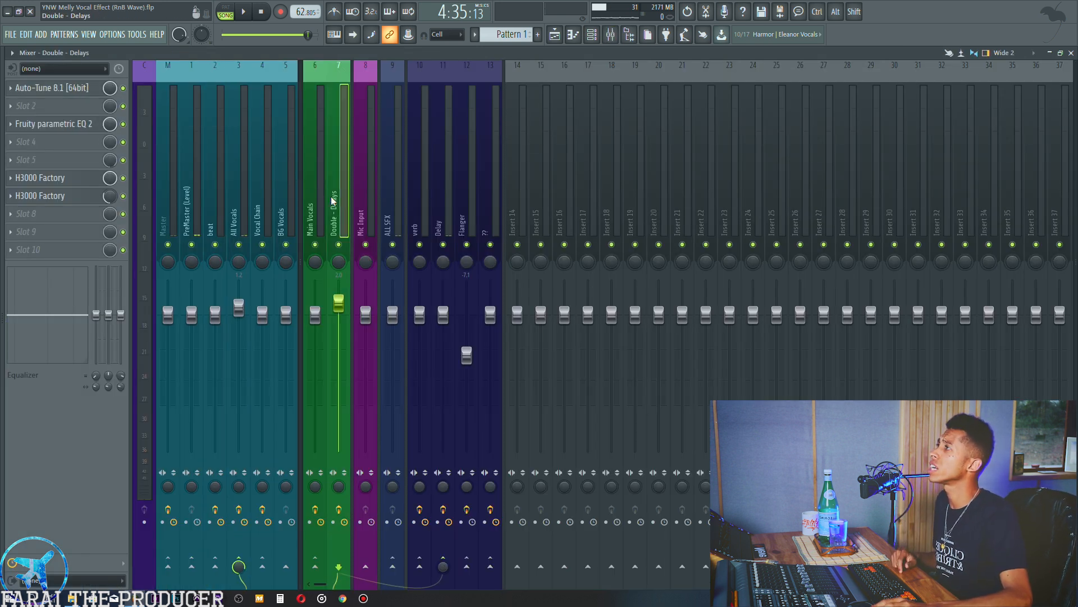
click(62, 184)
click(61, 183)
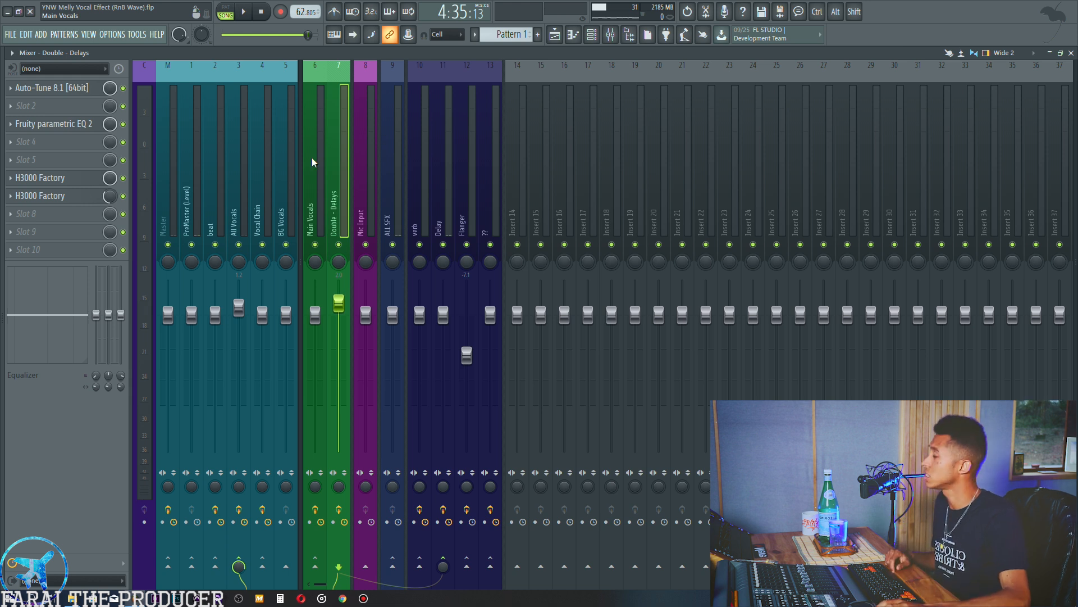
click(56, 183)
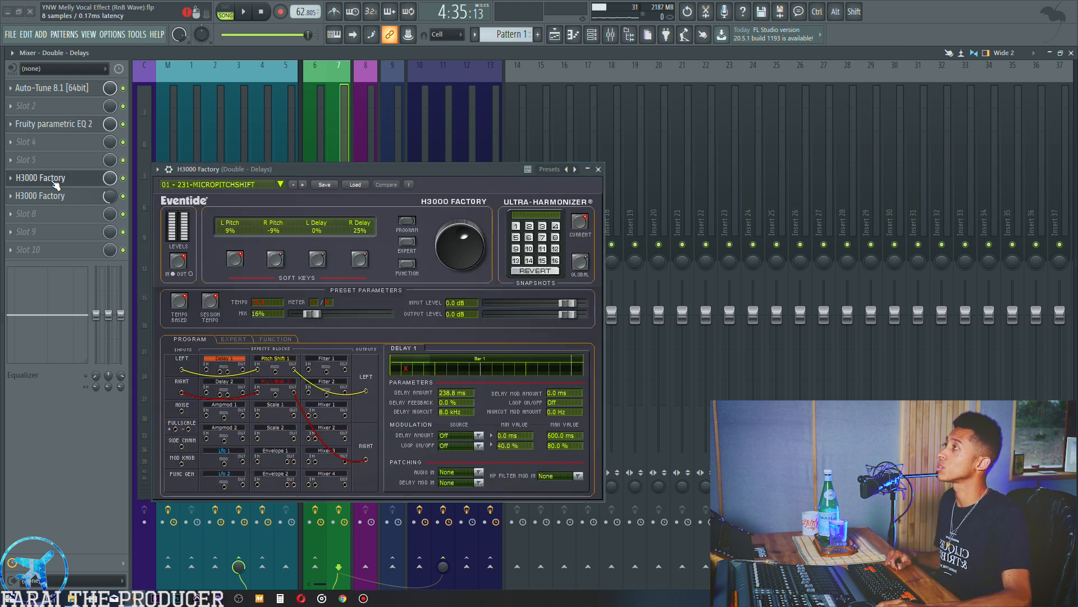
click(56, 184)
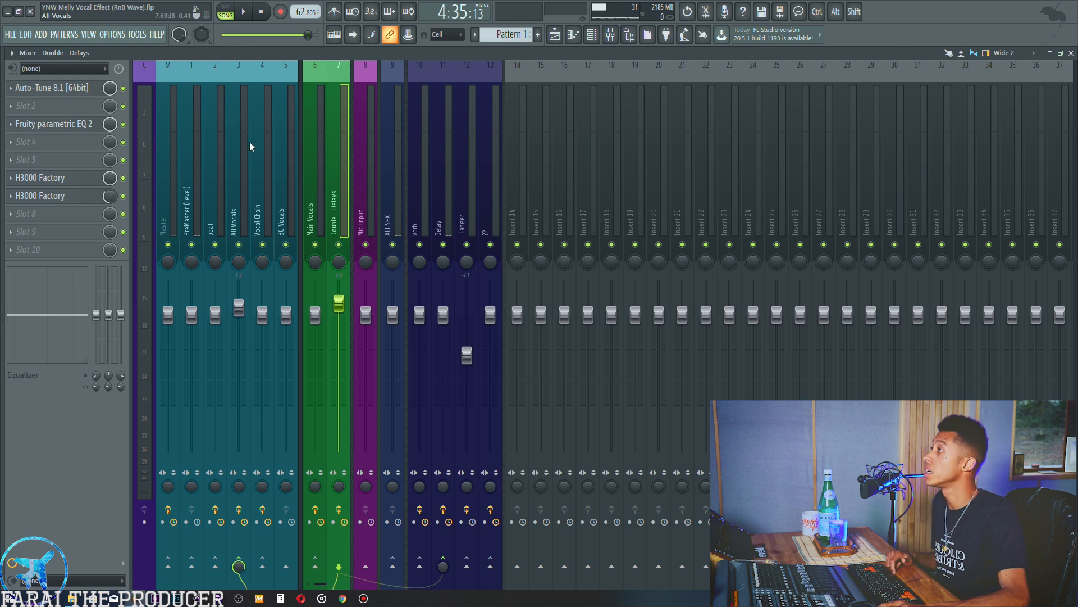
click(282, 169)
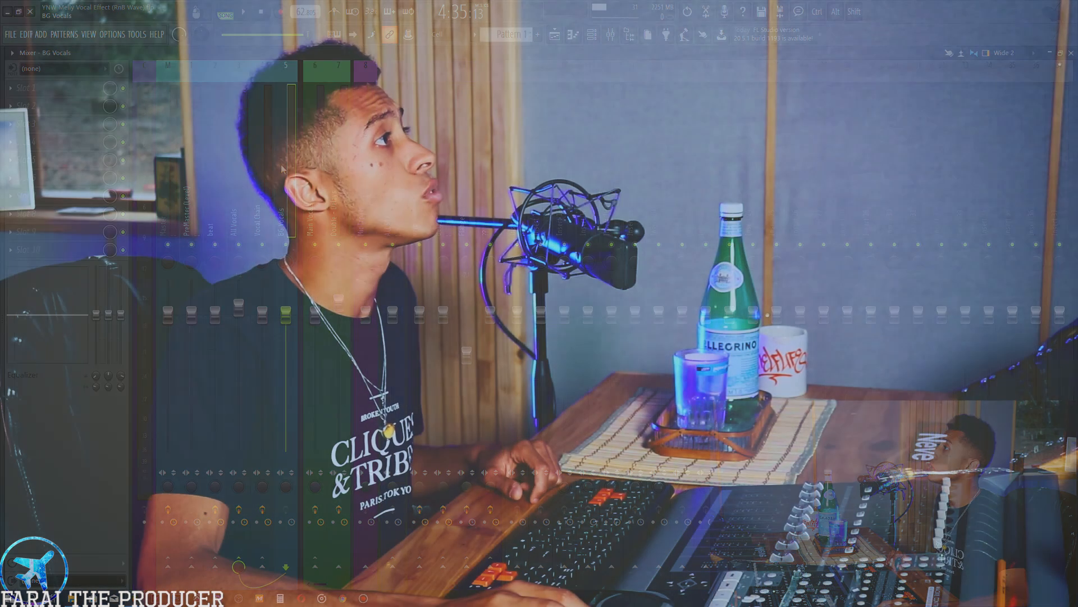